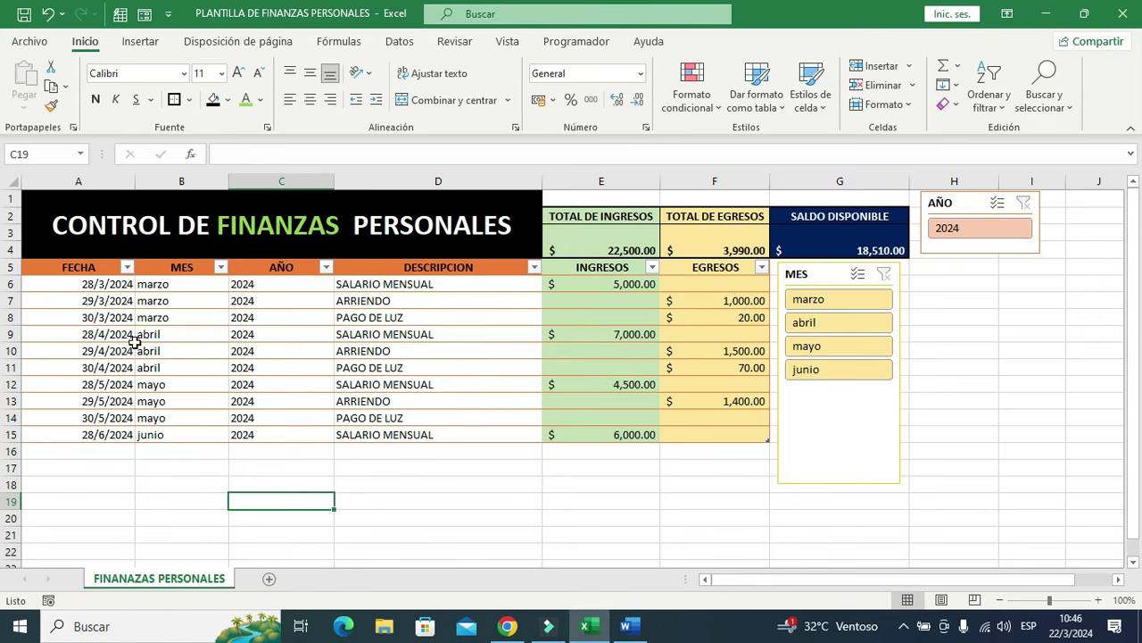
Filter the table by marzo, abril, mayo and junio in turn, then show all rows again.
left_click(805, 305)
left_click(814, 324)
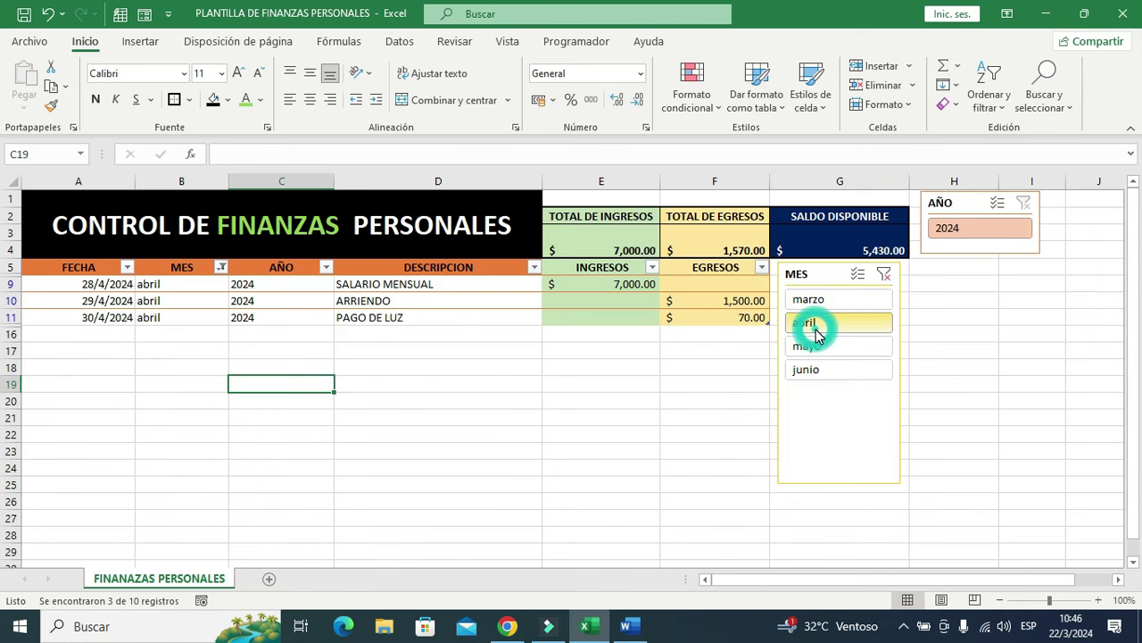
left_click(818, 348)
left_click(816, 373)
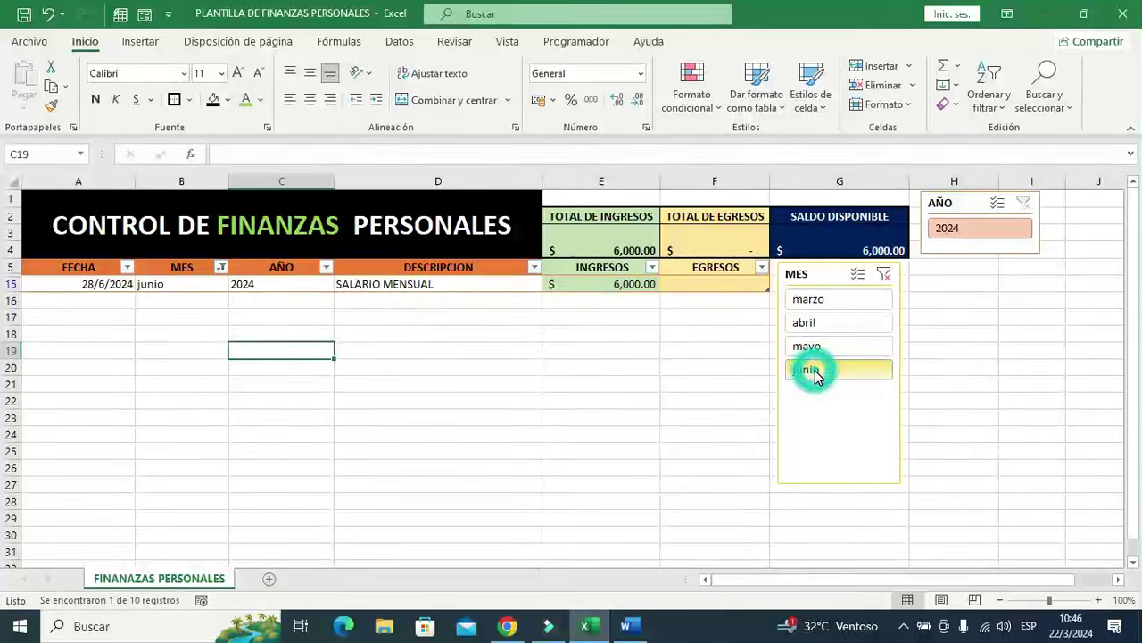
left_click(881, 279)
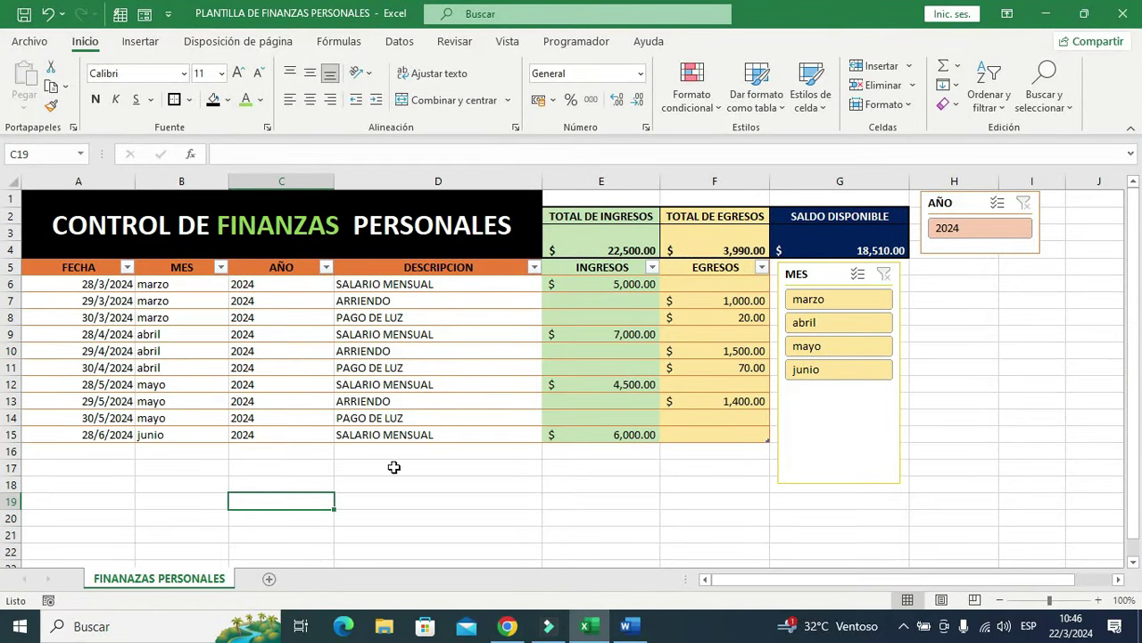
left_click(281, 464)
Inspect the SALDO DISPONIBLE, TOTAL DE EGRESOS, title and AÑO column formulas.
left_click(812, 248)
left_click(679, 243)
left_click(364, 239)
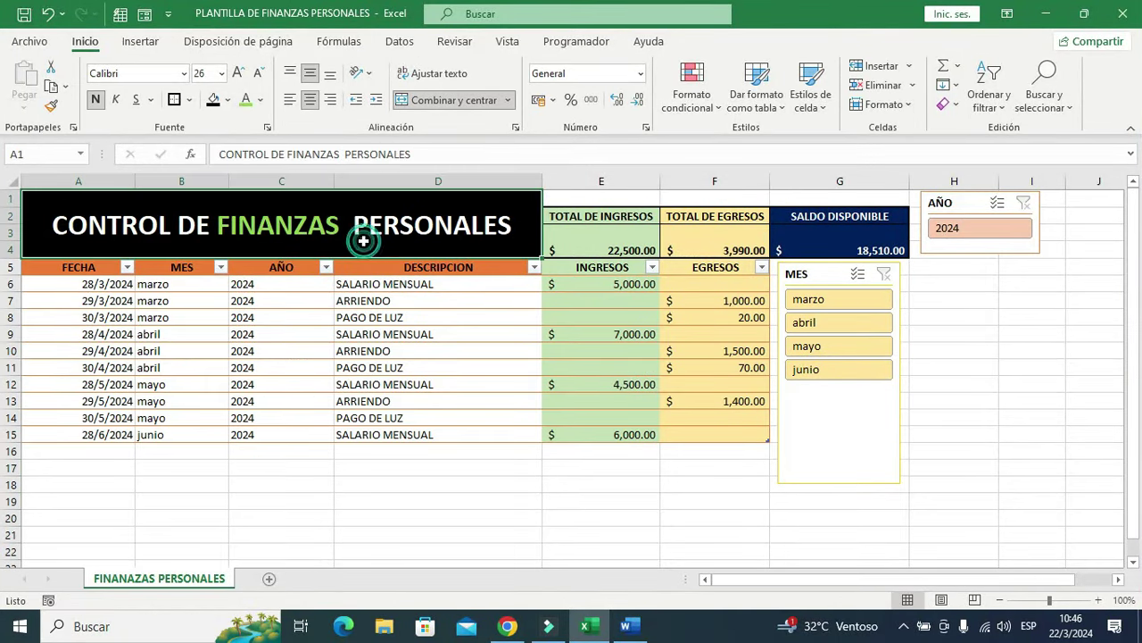
left_click(1021, 449)
left_click(589, 500)
left_click(281, 418)
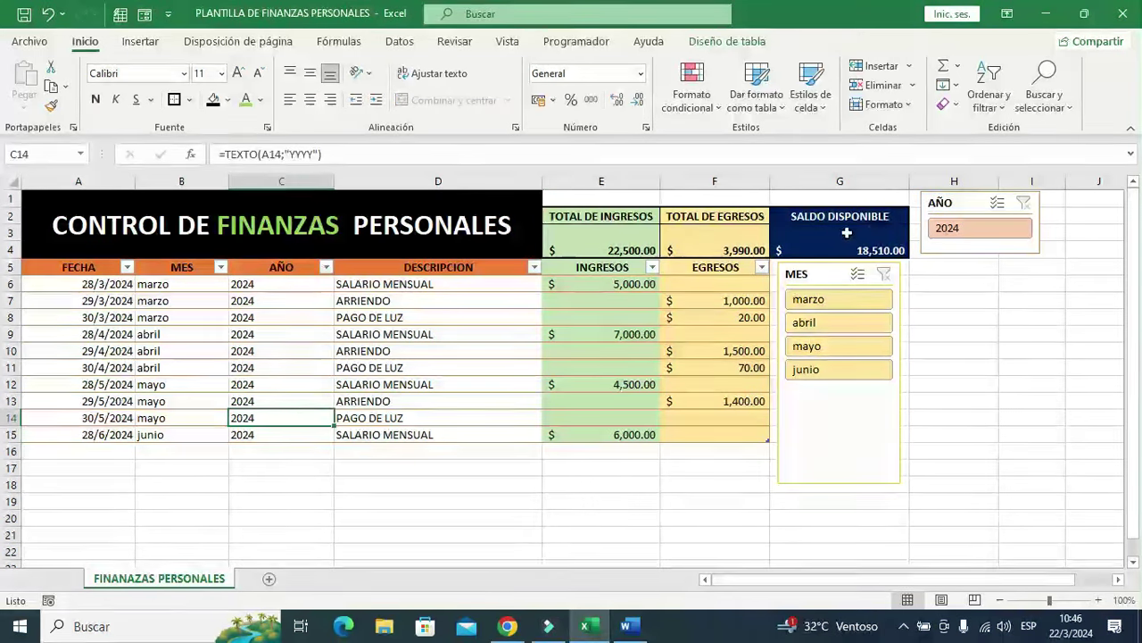
Cycle the month slicer through mayo, marzo, junio and abril, clearing the filter after each.
left_click(823, 346)
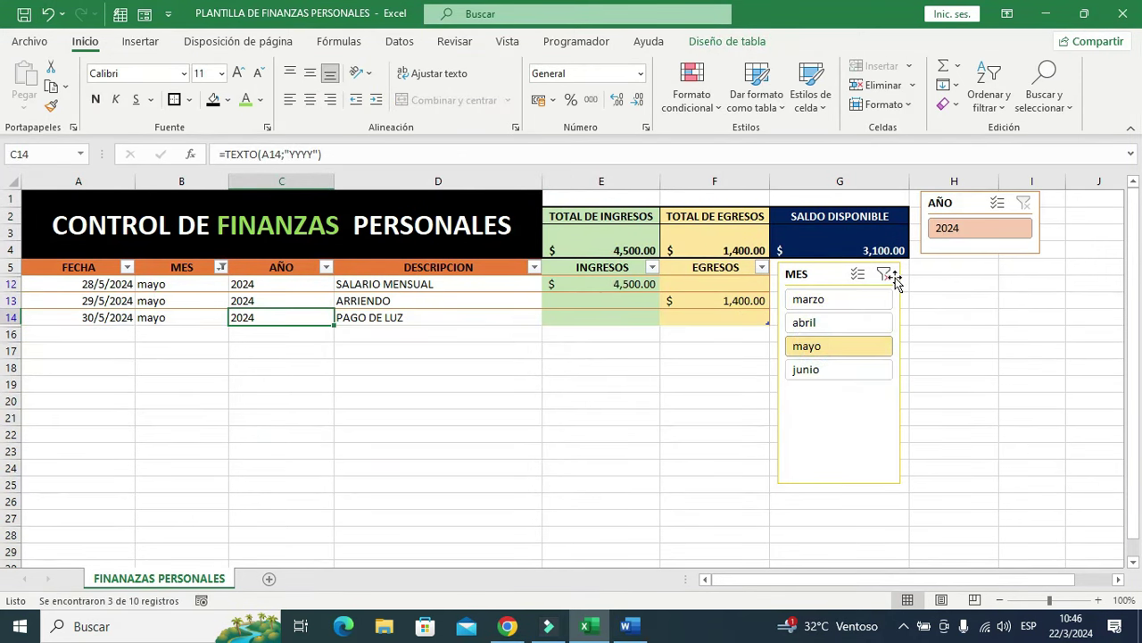
left_click(884, 274)
left_click(843, 300)
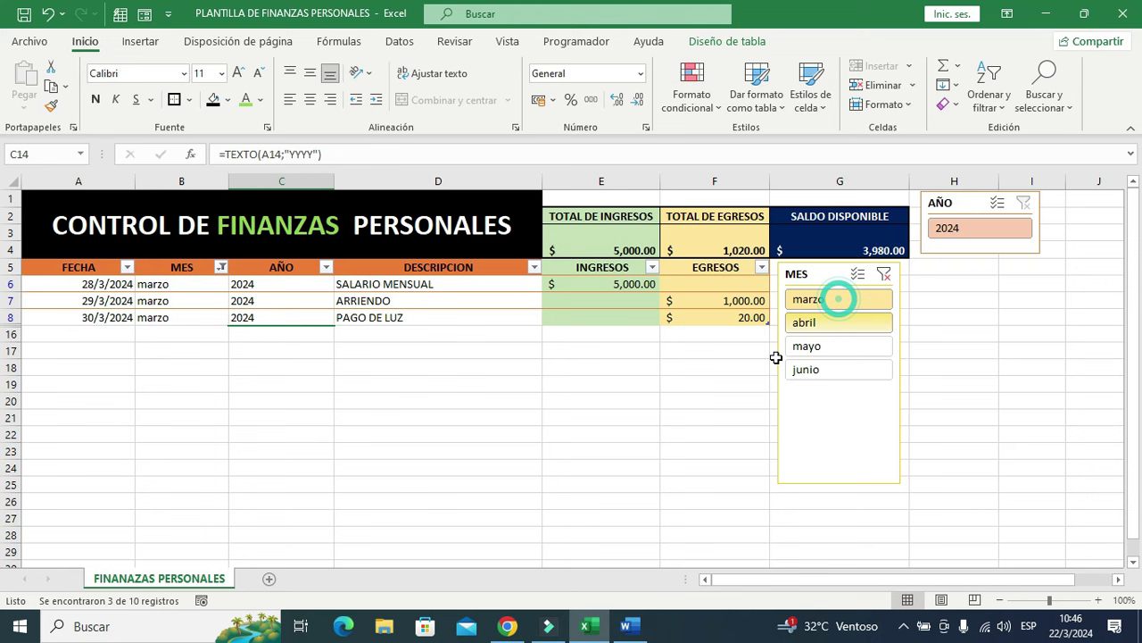
left_click(884, 274)
left_click(817, 369)
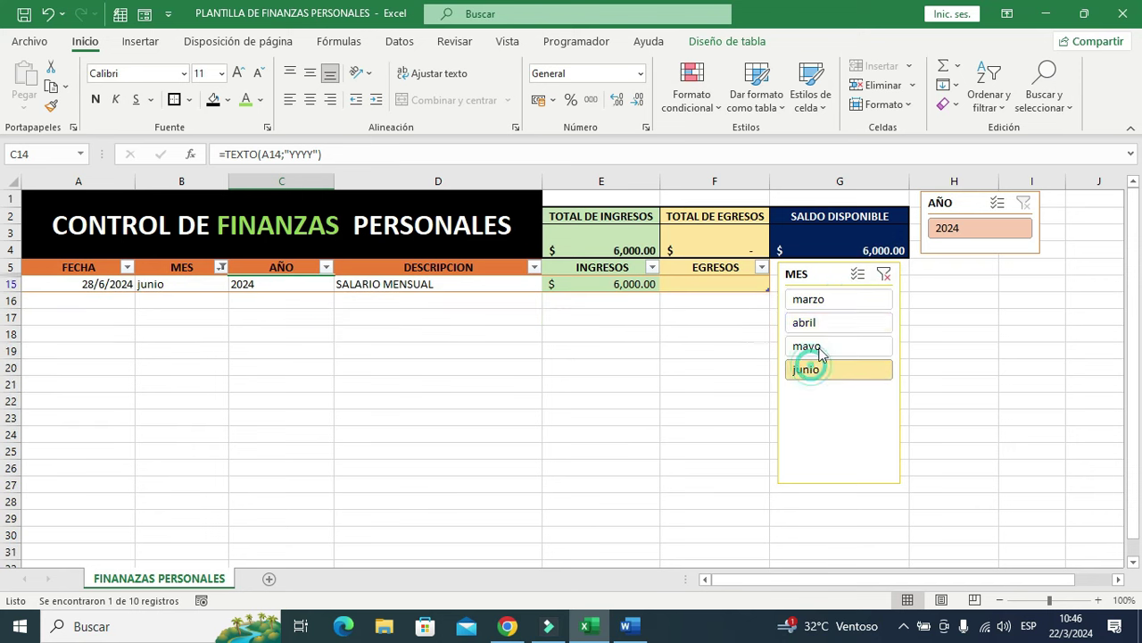
left_click(883, 275)
left_click(509, 482)
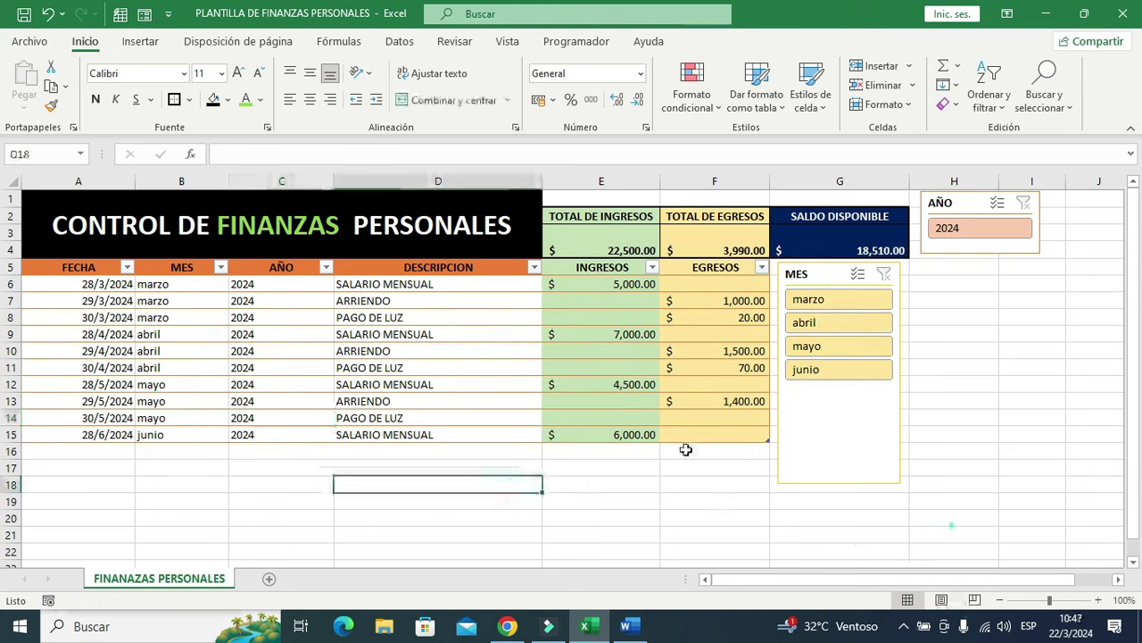
left_click(810, 371)
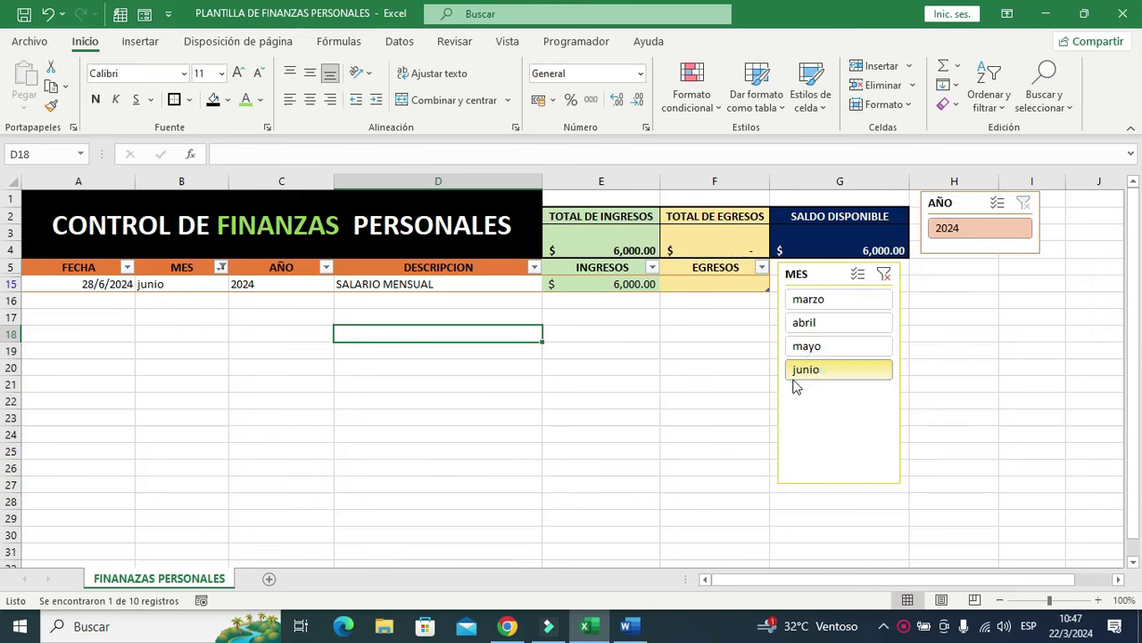
left_click(883, 274)
left_click(810, 299)
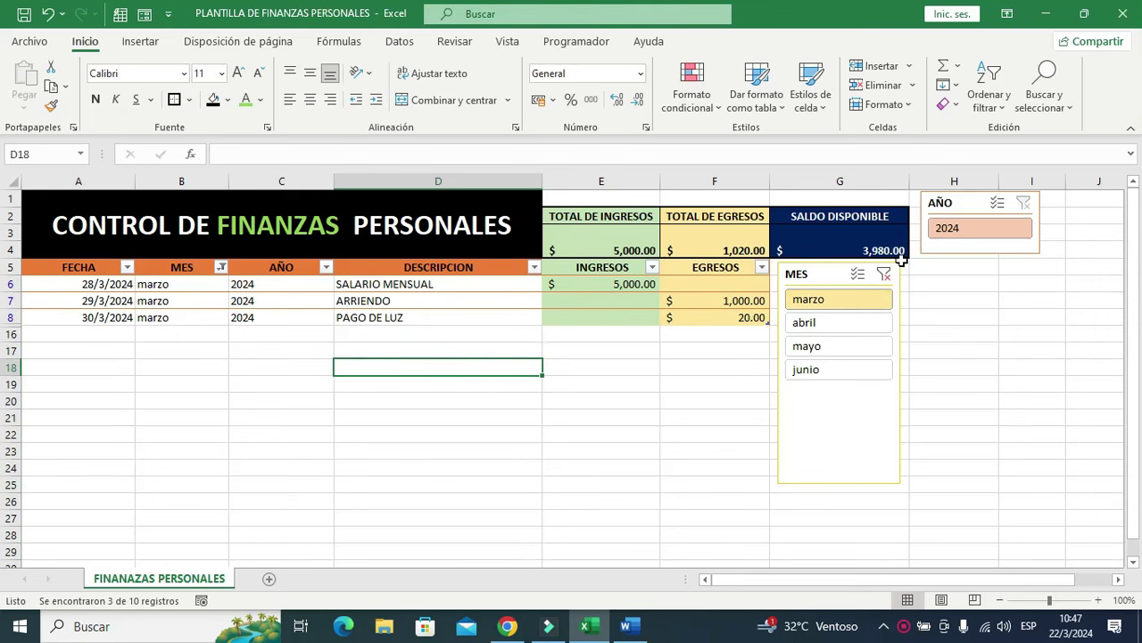
left_click(882, 275)
left_click(834, 324)
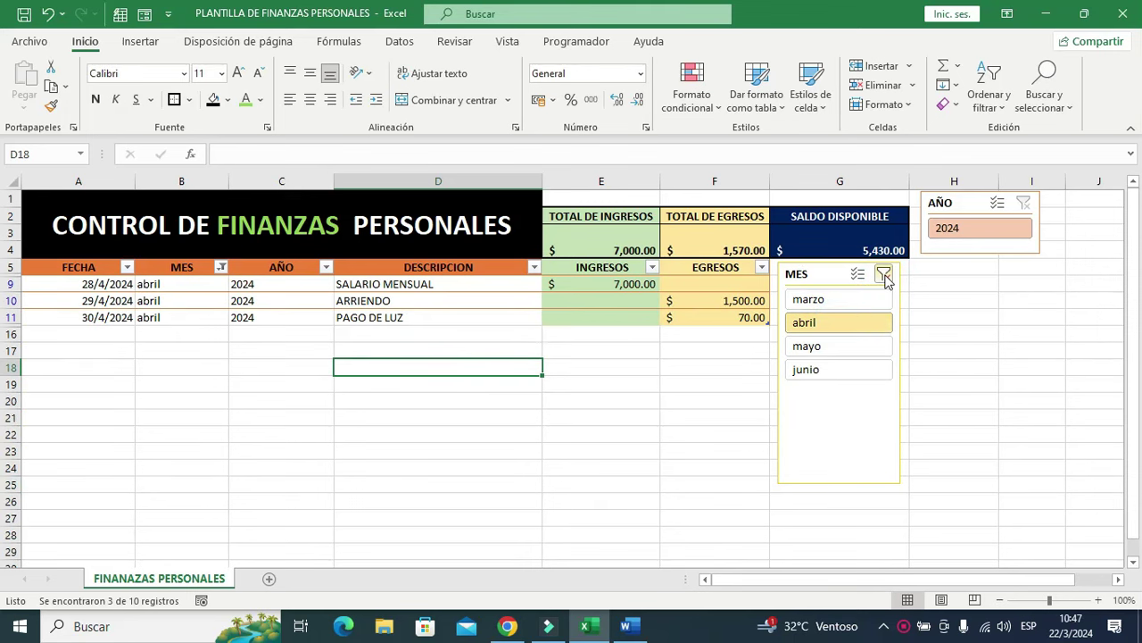
left_click(883, 275)
left_click(814, 348)
left_click(883, 276)
left_click(823, 322)
left_click(882, 274)
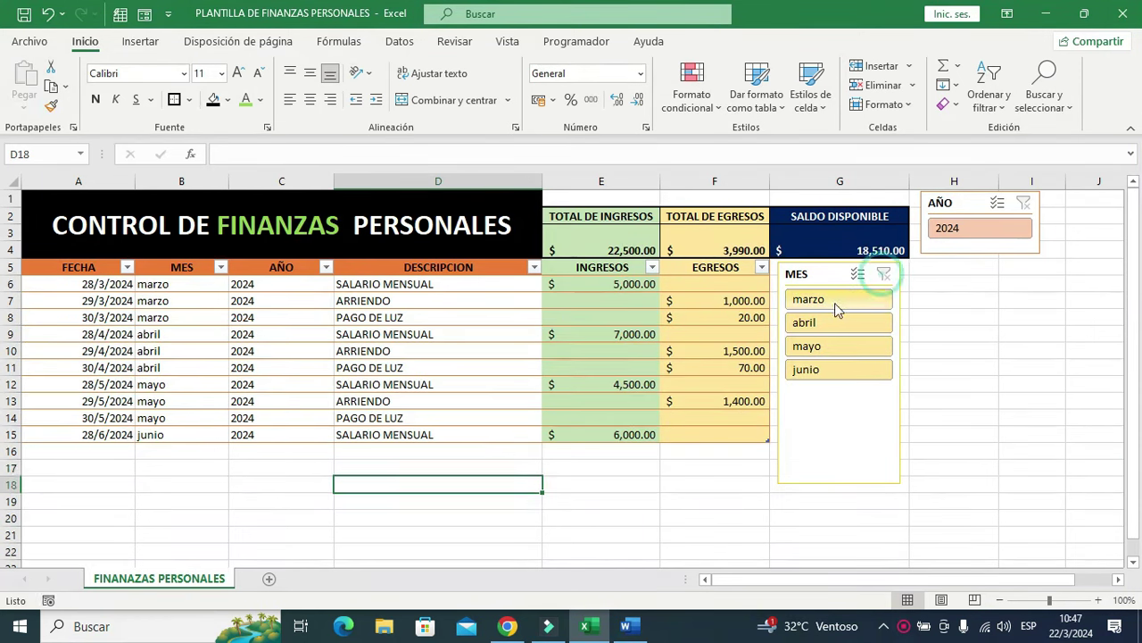
Enter the date 29/6/2024 in A16 to start a new table row.
left_click(96, 449)
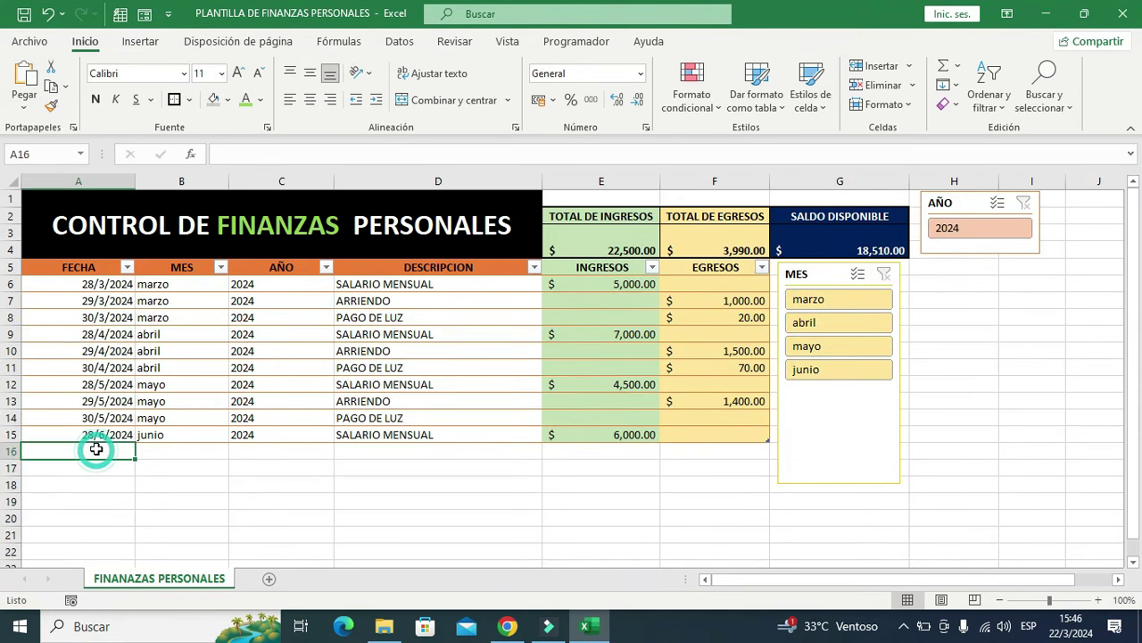
key("ctrl+semicolon")
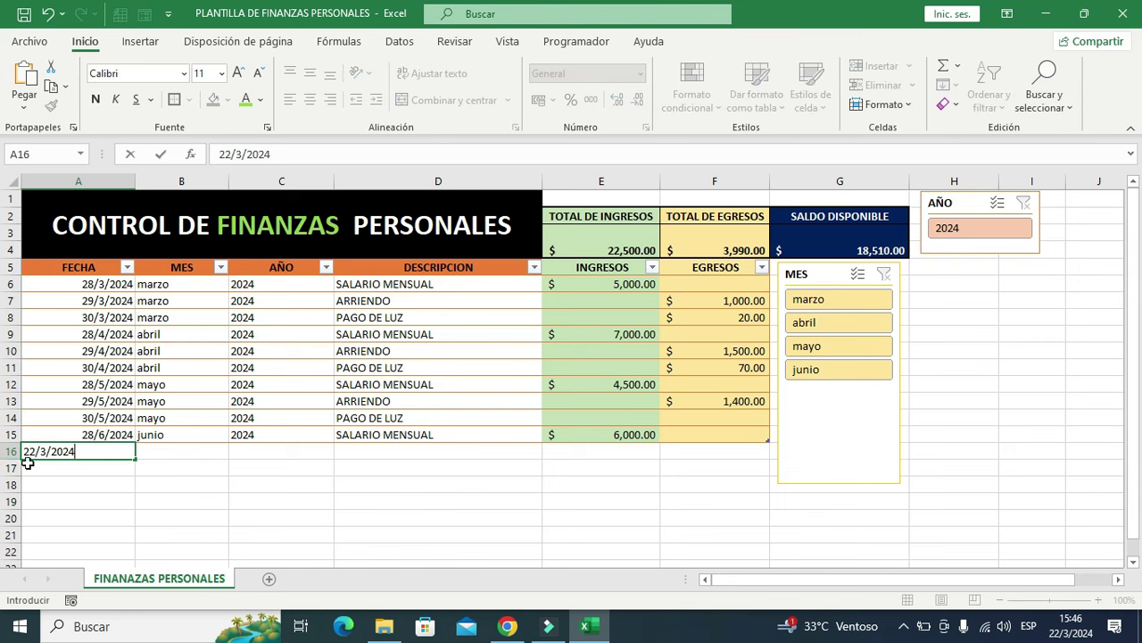
left_click(36, 452)
key("BackSpace")
type("9")
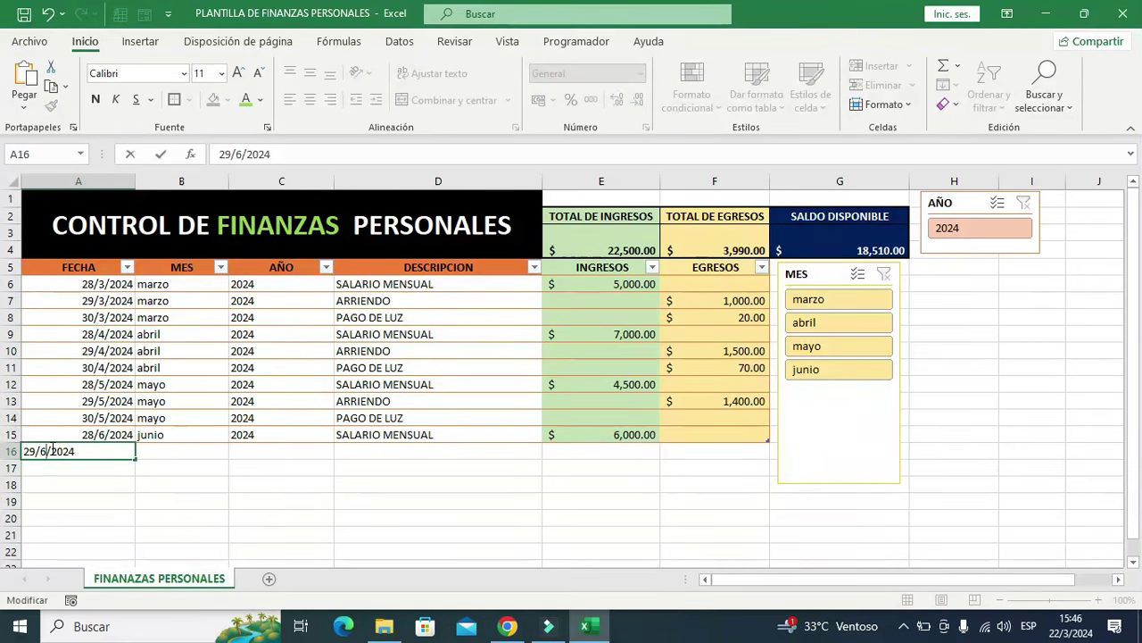
key("Return")
Check the auto-filled month and year in row 16 and enter SERVICIO as its description.
left_click(199, 503)
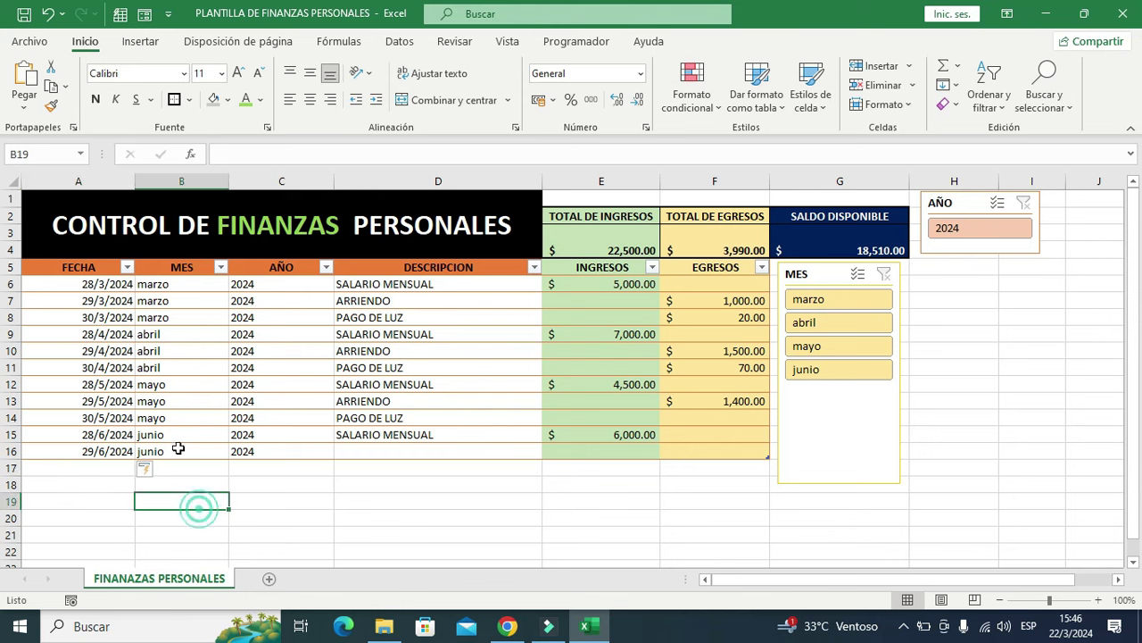
left_click(173, 451)
left_click(253, 453)
left_click(384, 517)
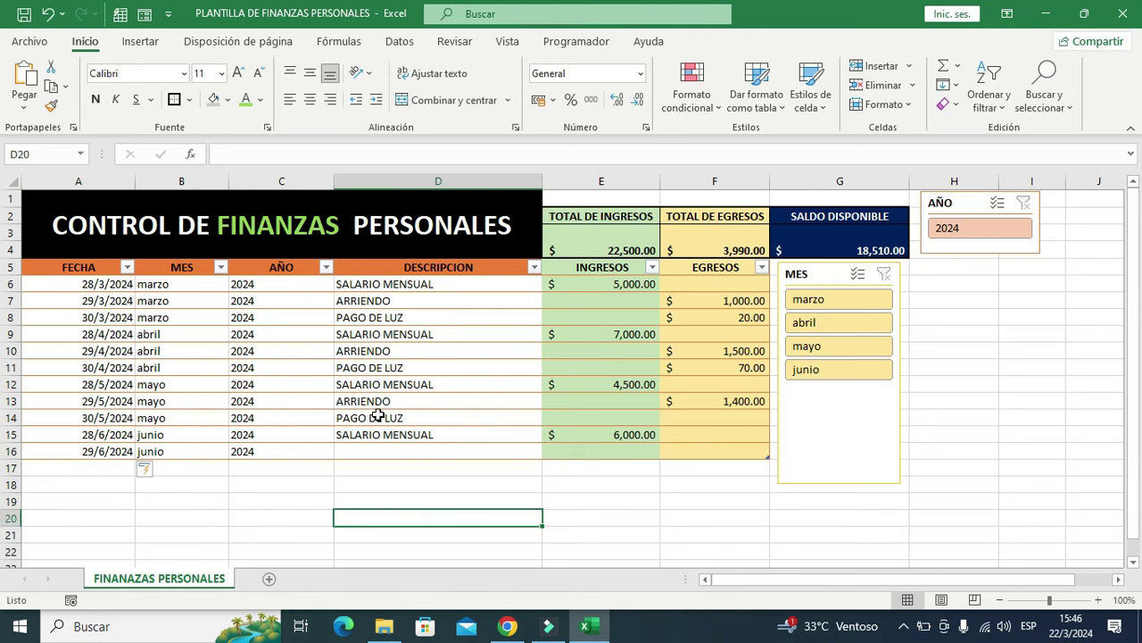
left_click(365, 449)
type("SERVICIO")
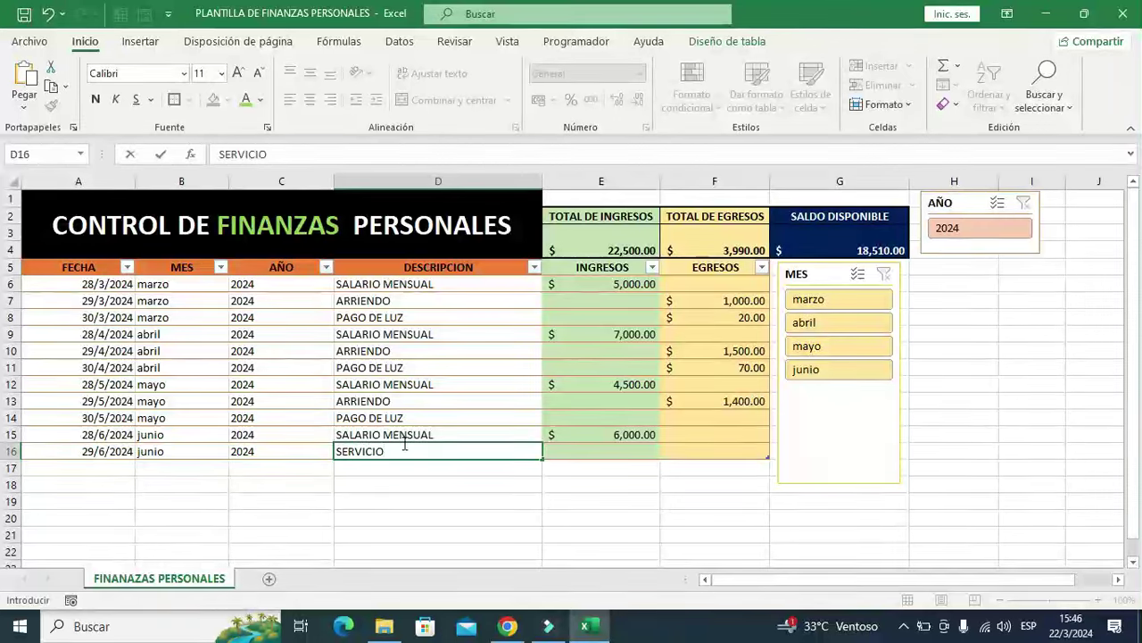
left_click_drag(628, 535, 628, 550)
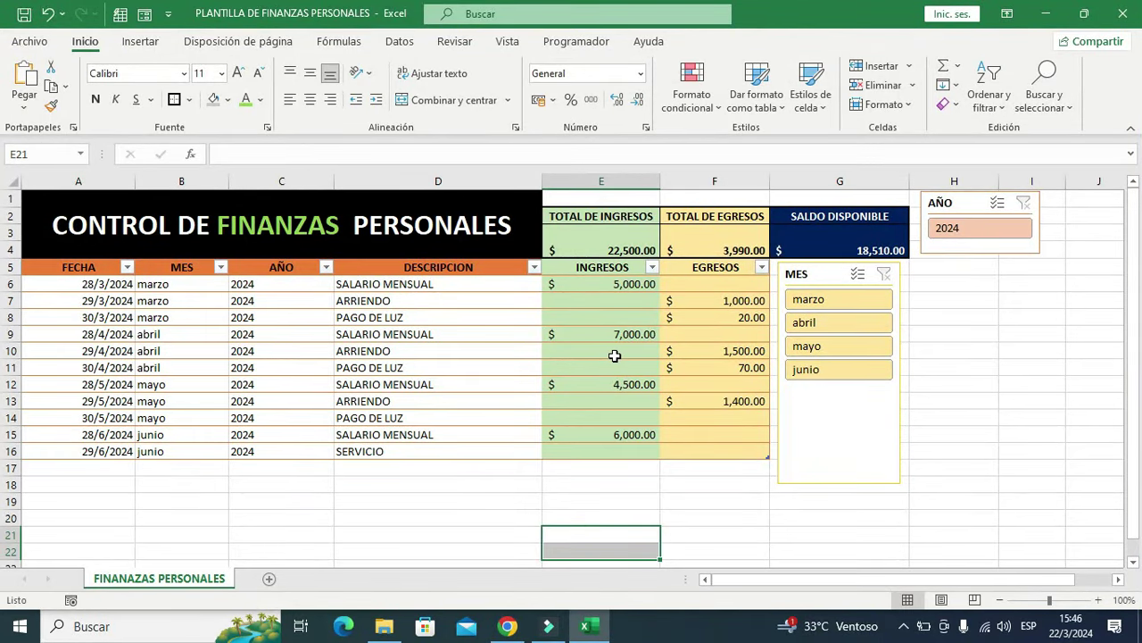
Enter 700 income in E16, raising TOTAL DE INGRESOS to 23,200.00.
left_click(615, 451)
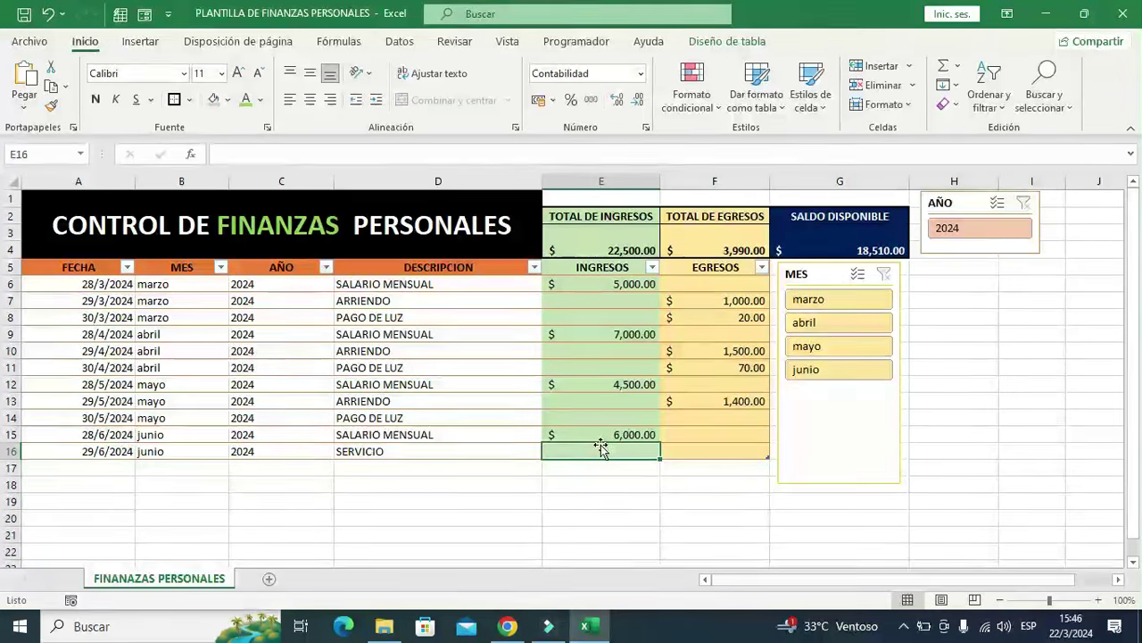
type("700")
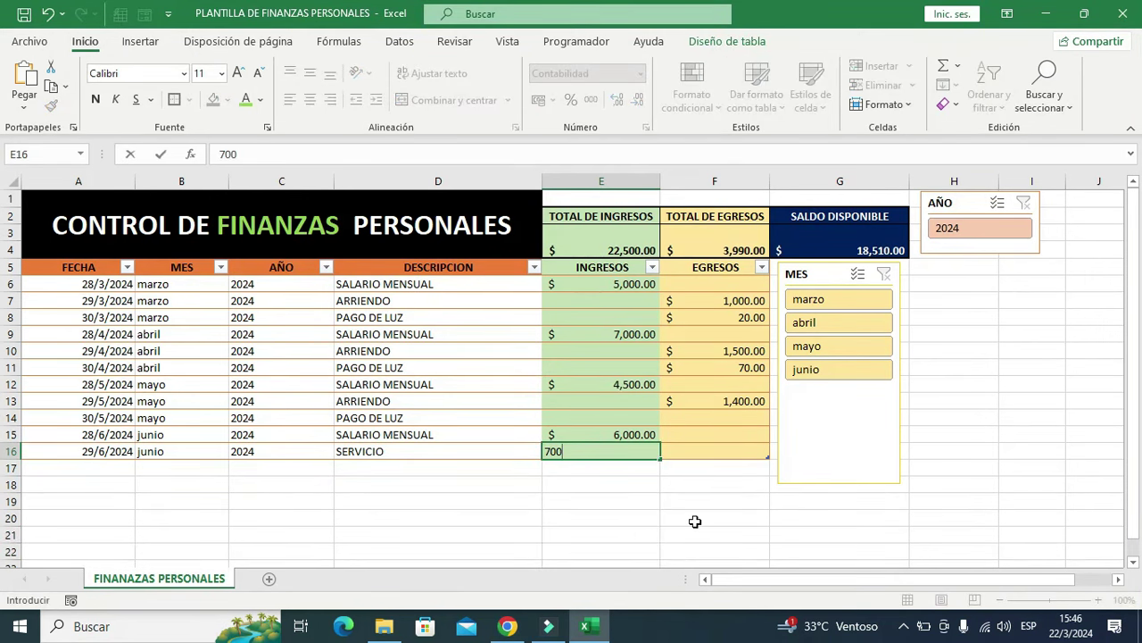
left_click(694, 521)
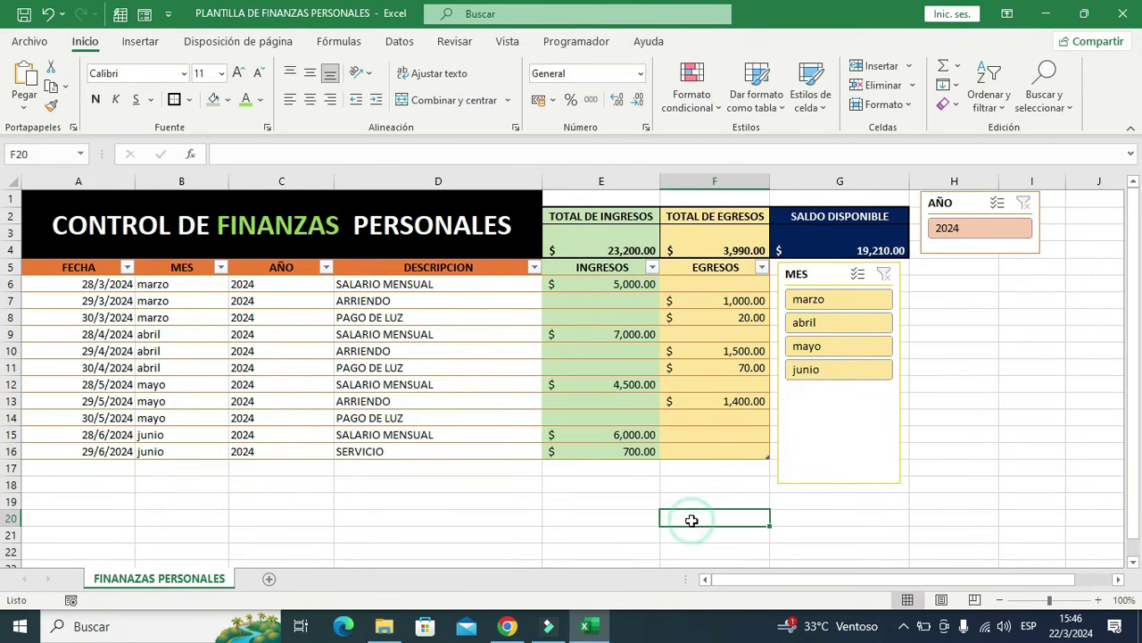
left_click(603, 236)
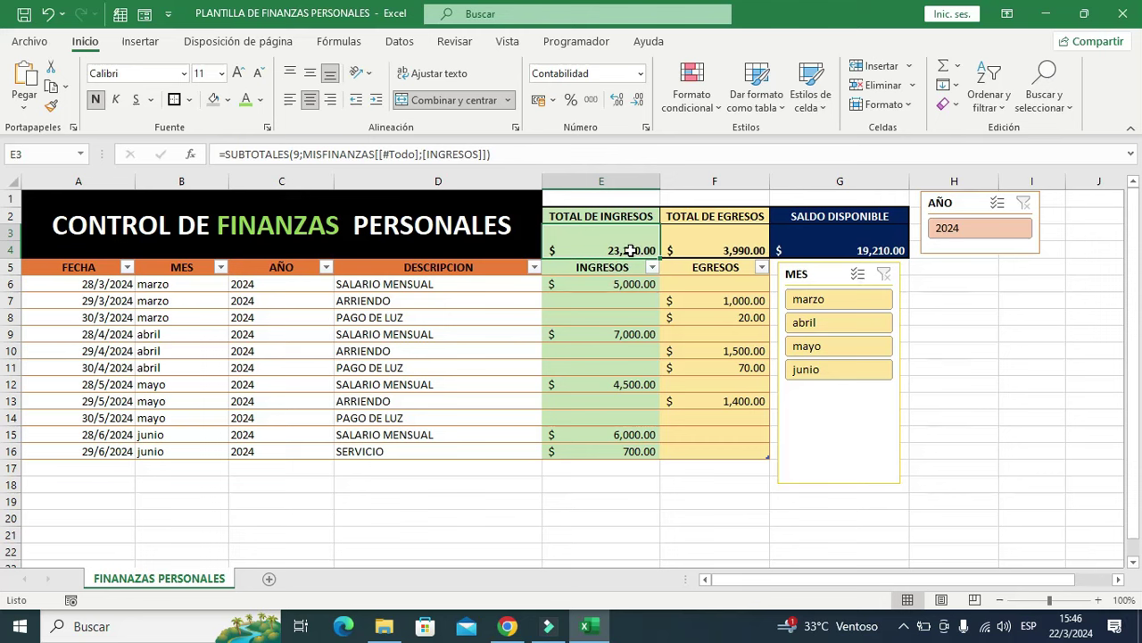
Extend the dates to 30/6/2024 in row 17 and describe it PAGO DE LUZ.
left_click(98, 454)
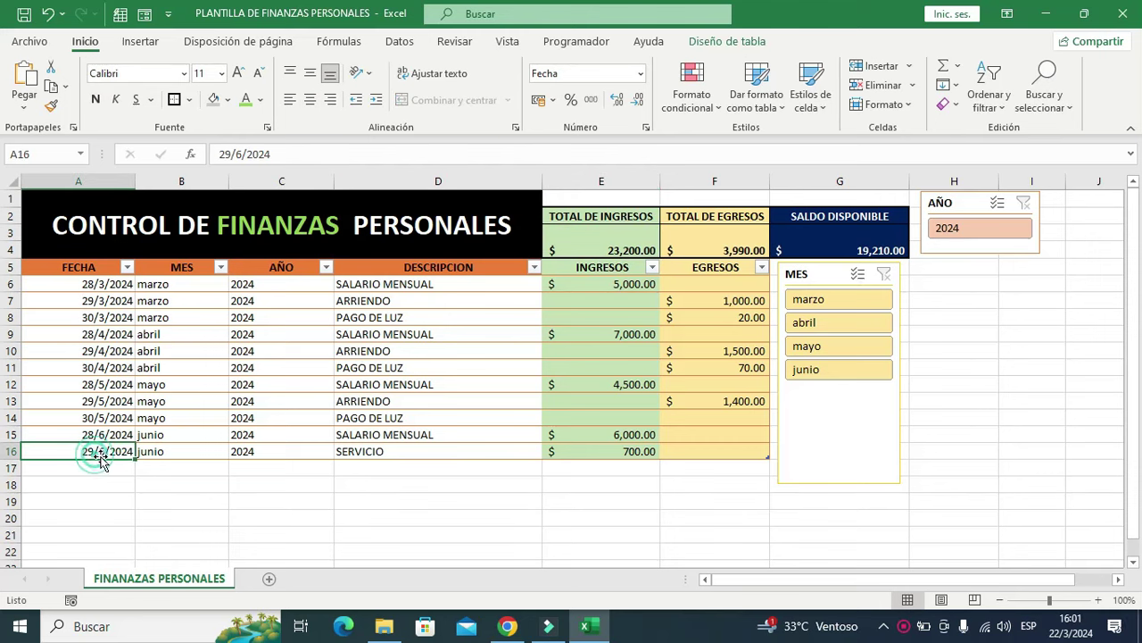
left_click_drag(134, 459, 133, 471)
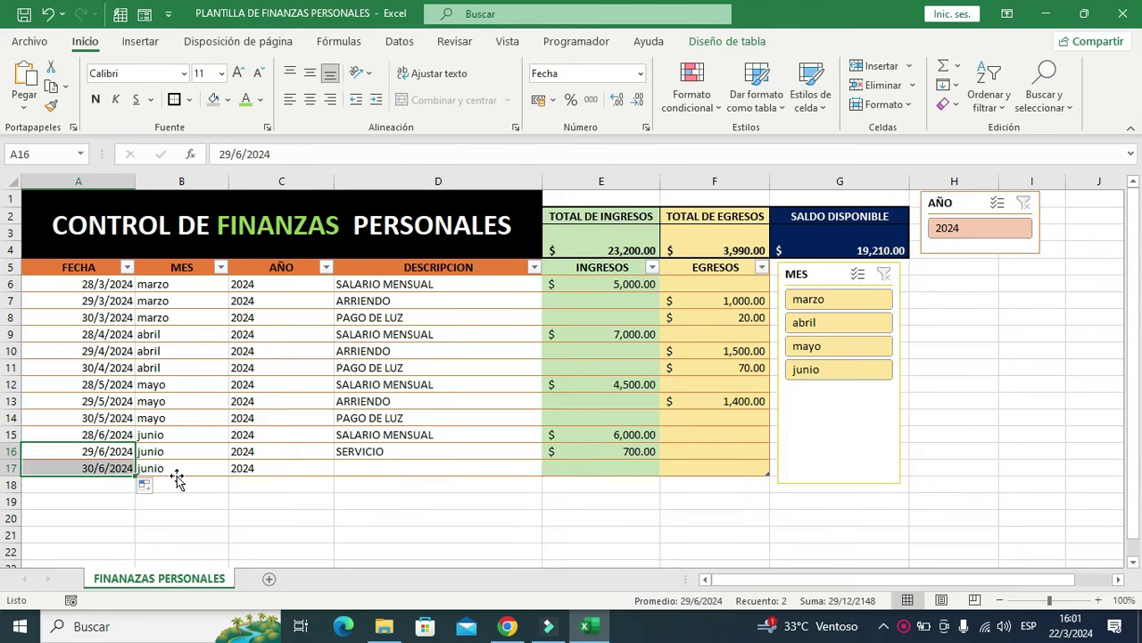
left_click(364, 472)
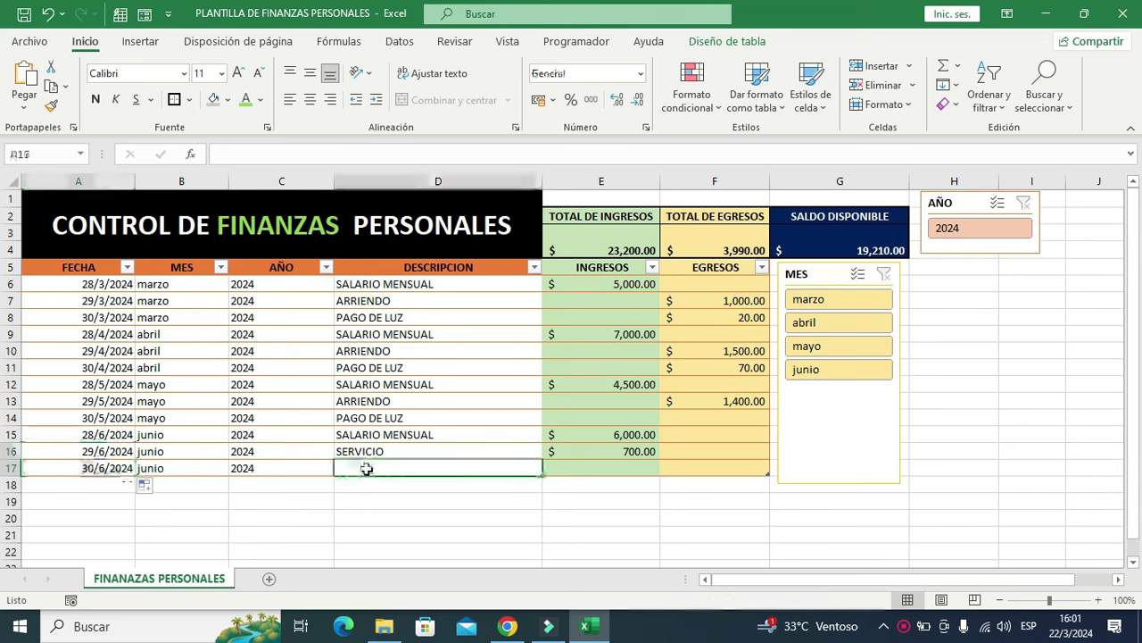
type("PAGO")
left_click(510, 533)
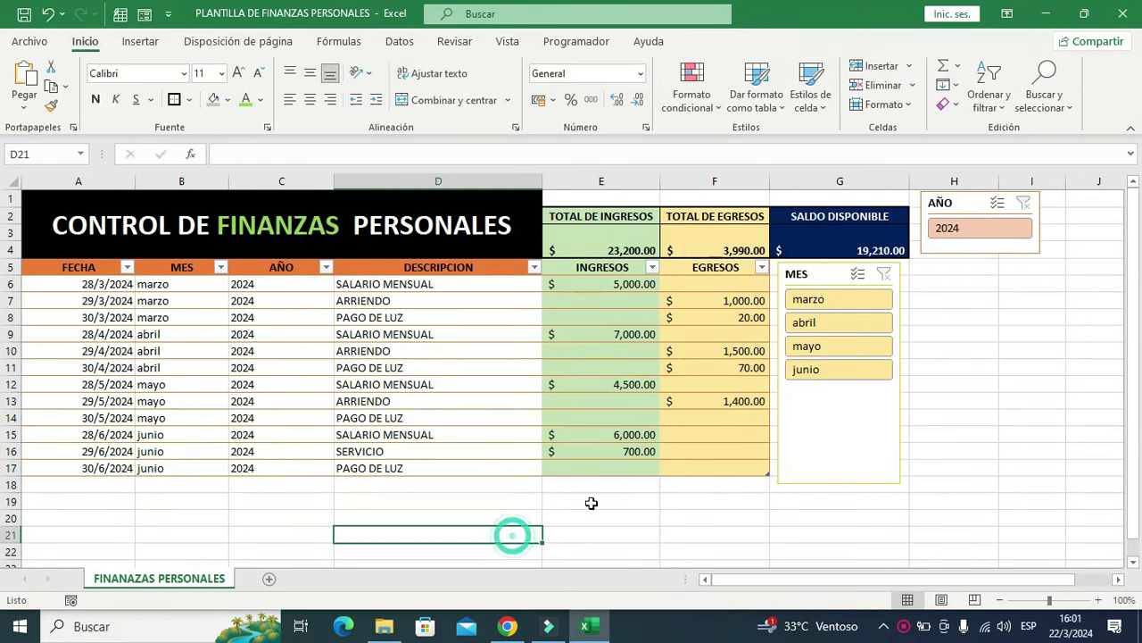
Record a 500 expense in F17 under EGRESOS.
left_click(711, 468)
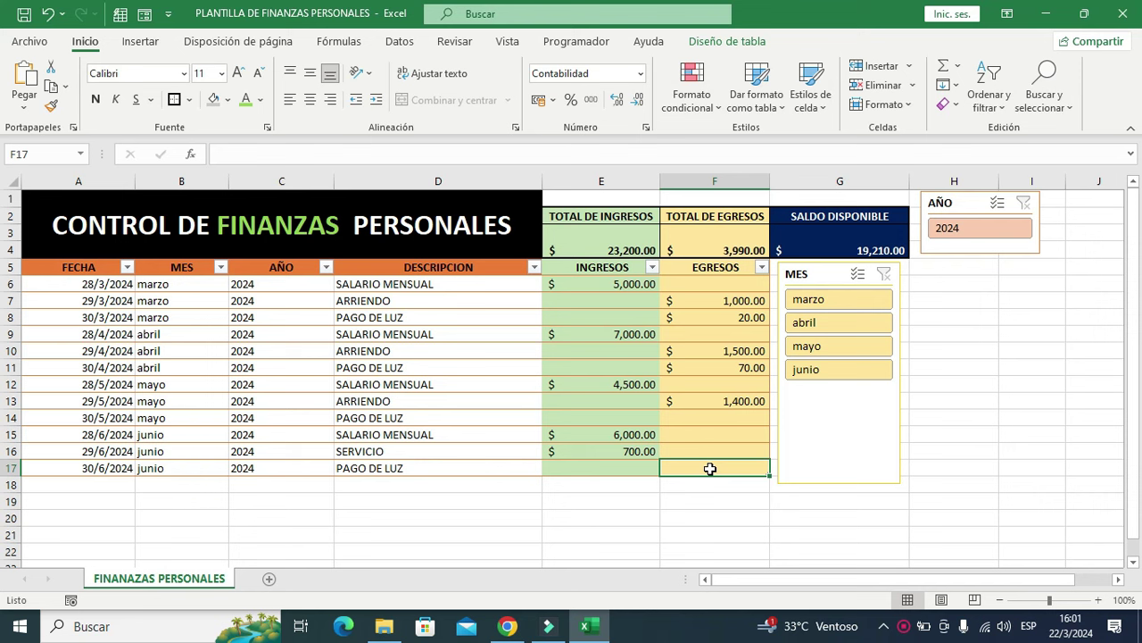
type("500")
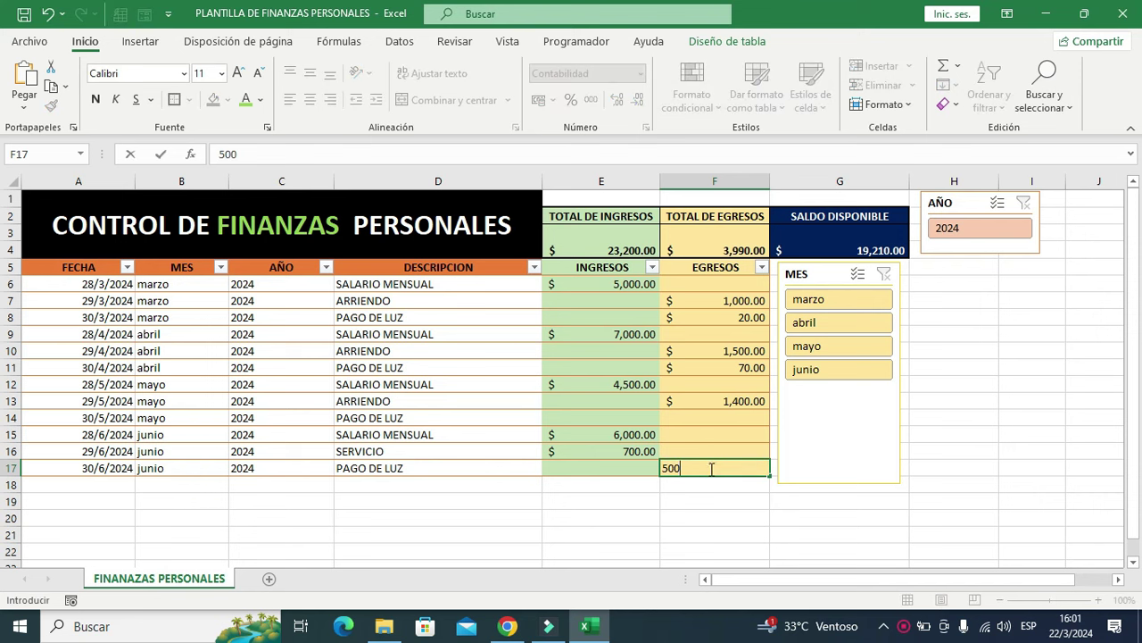
left_click(710, 515)
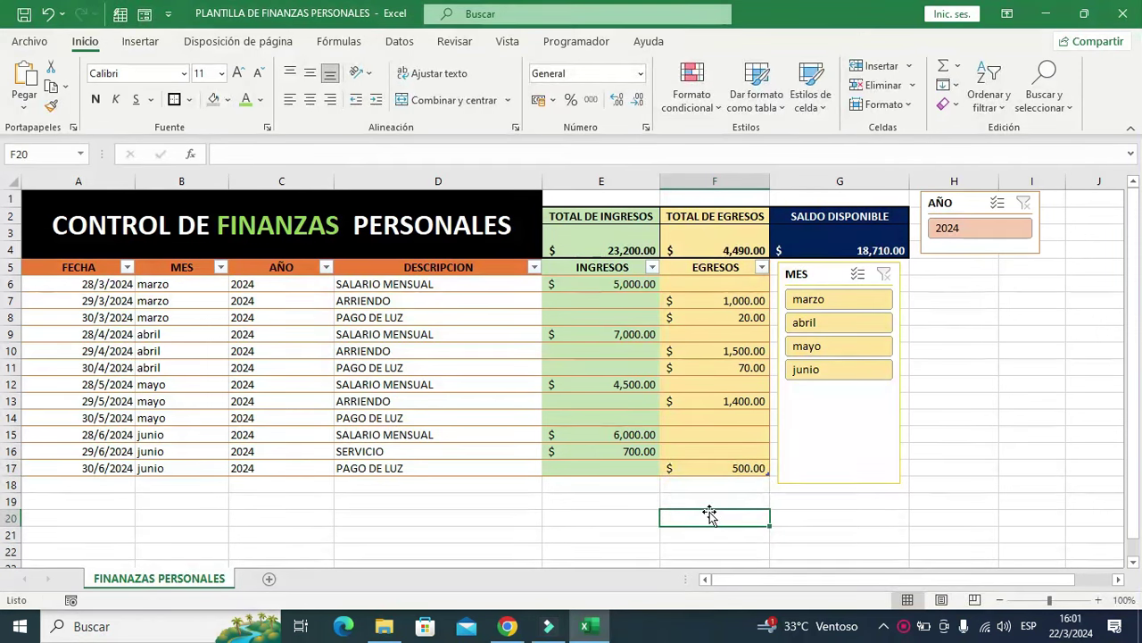
left_click(708, 245)
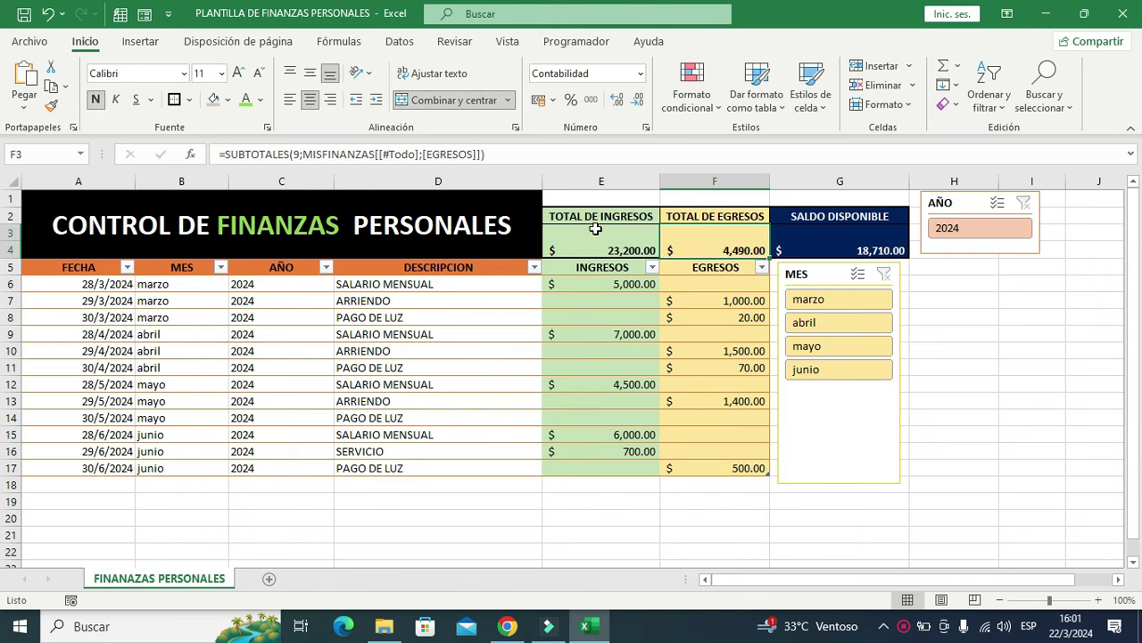
left_click(817, 250)
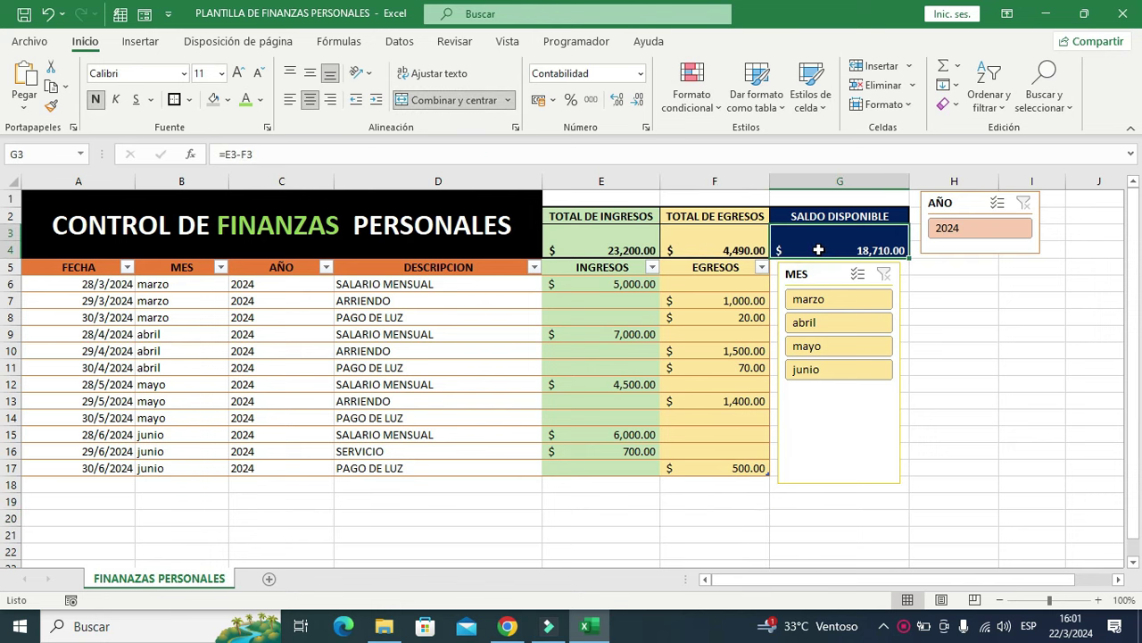
left_click(610, 248)
left_click(700, 239)
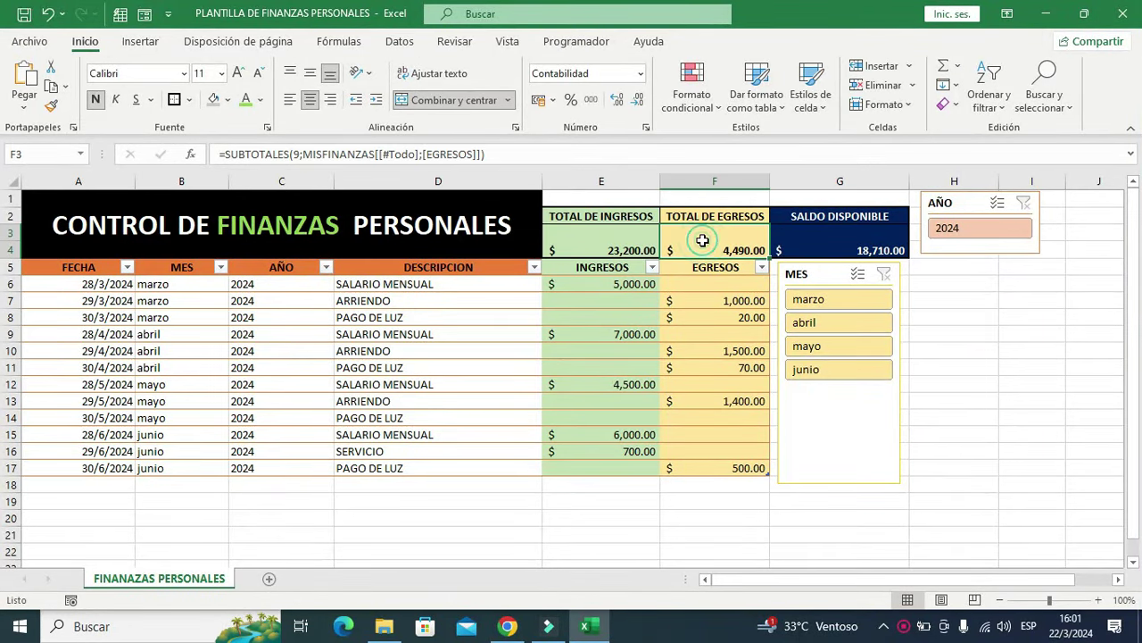
left_click(831, 241)
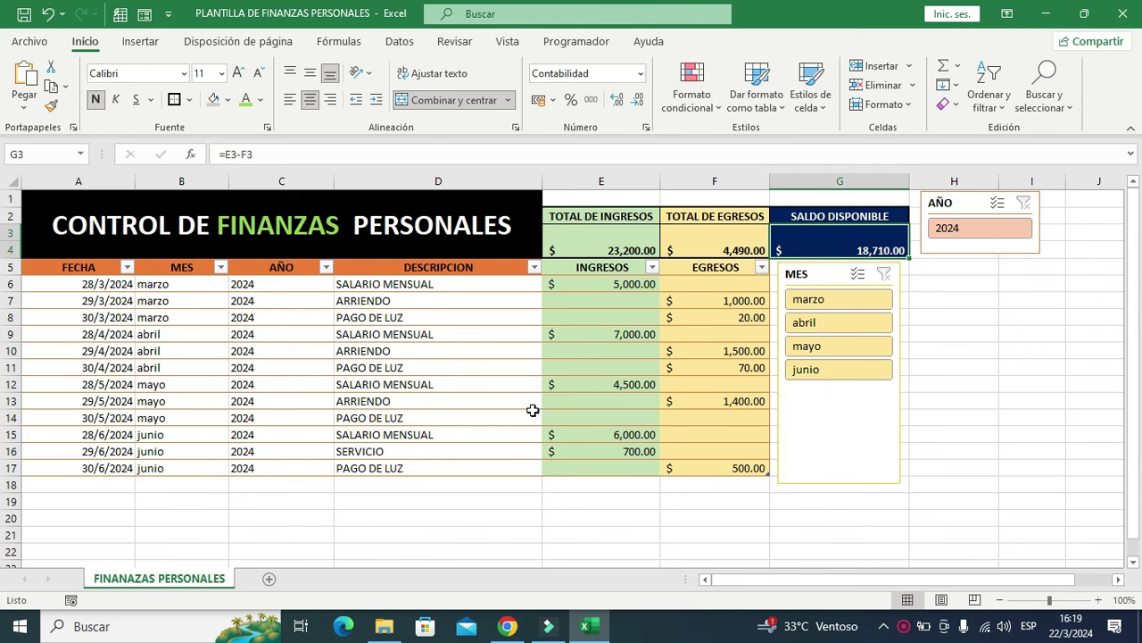
left_click(819, 303)
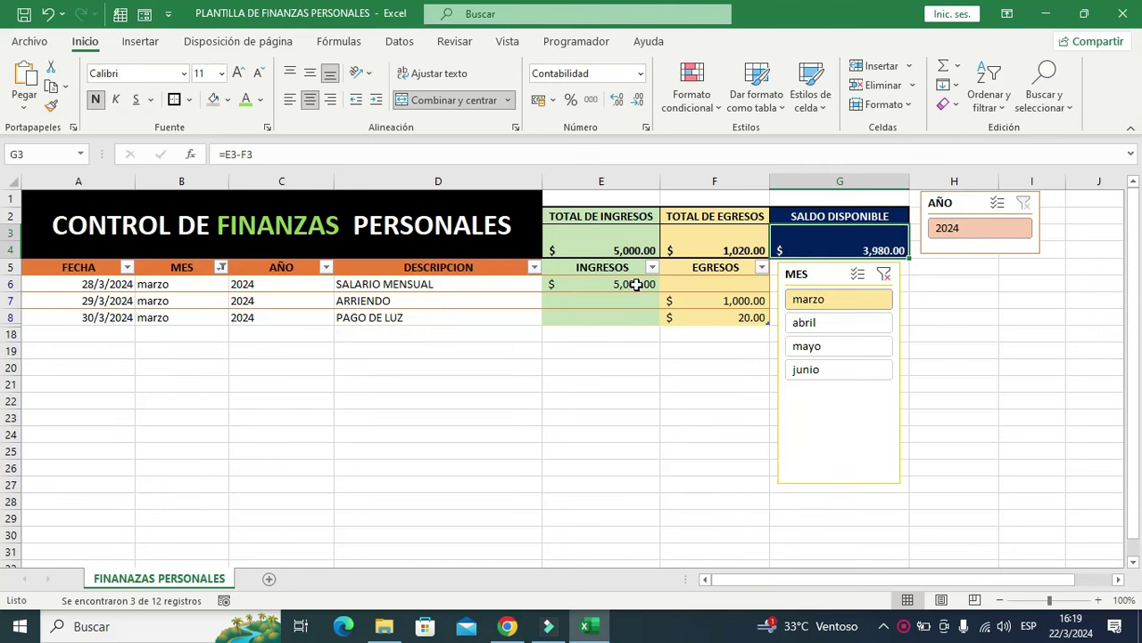
left_click(603, 250)
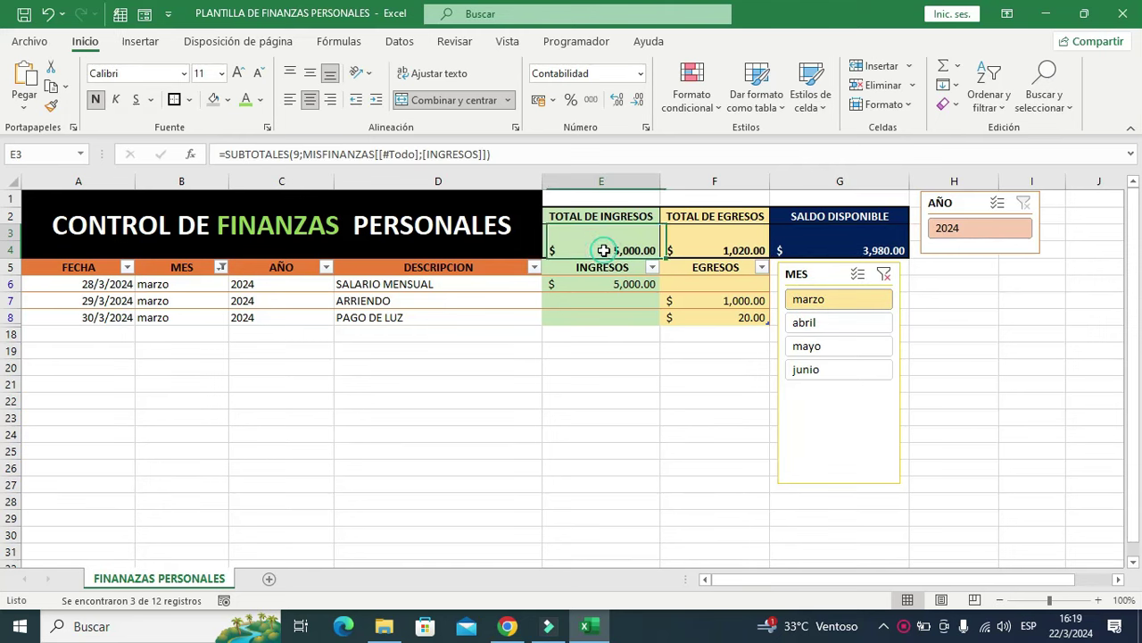
left_click(719, 246)
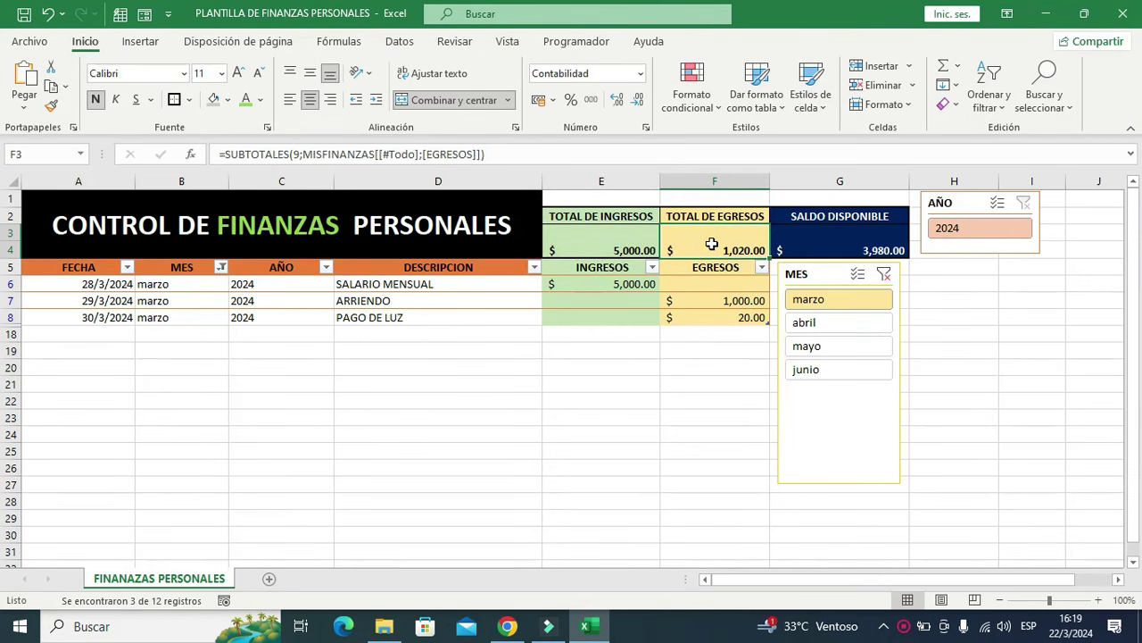
left_click(821, 239)
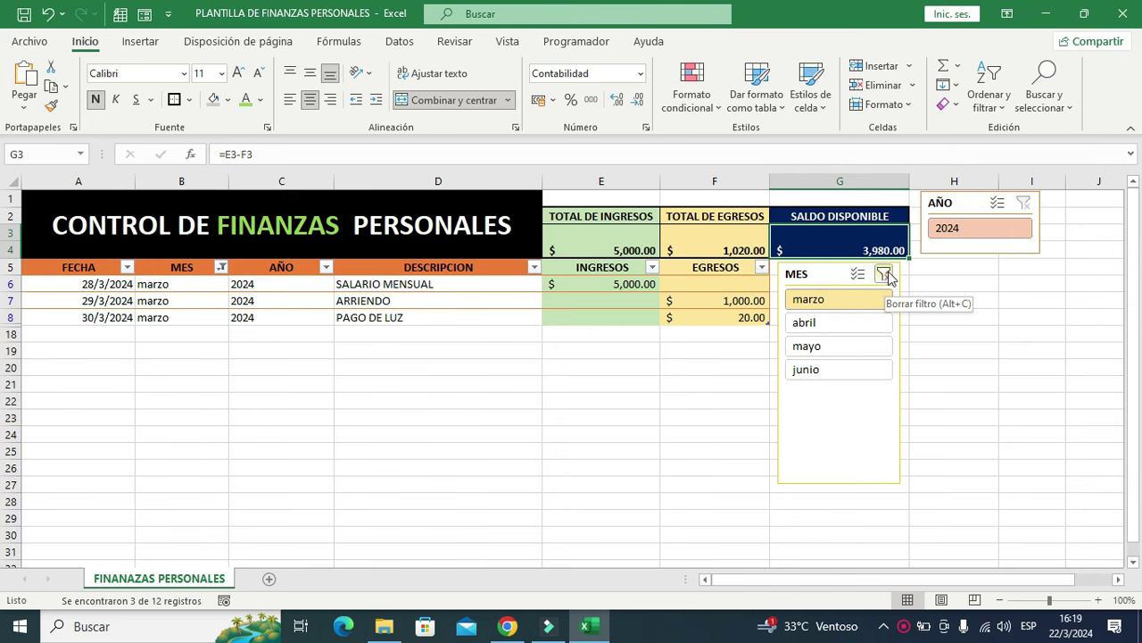
left_click(808, 368)
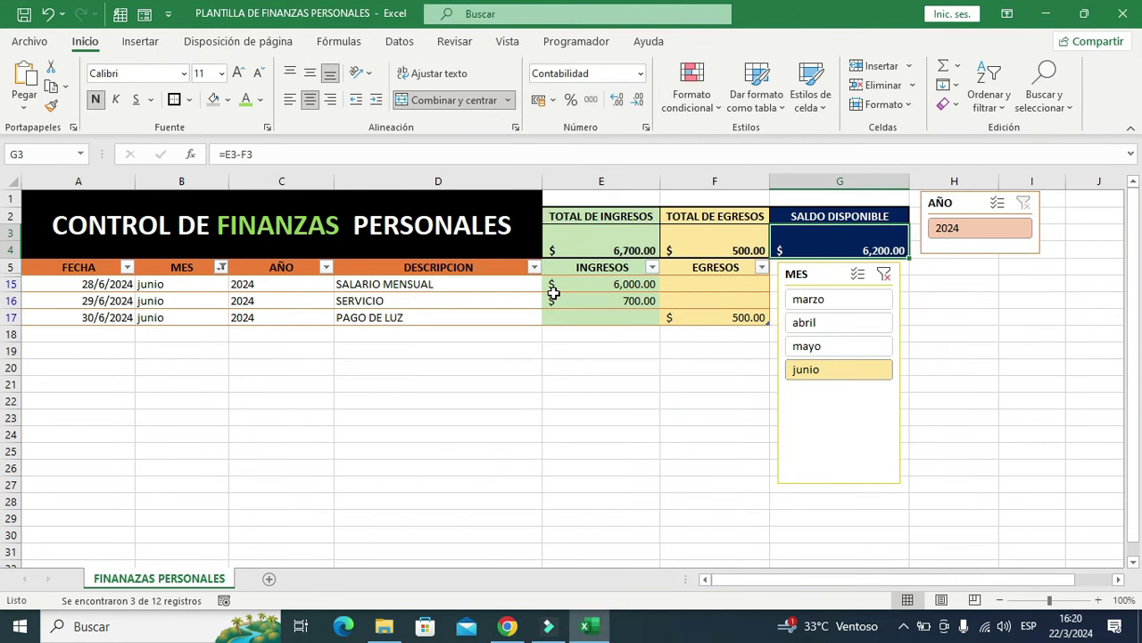
left_click(883, 274)
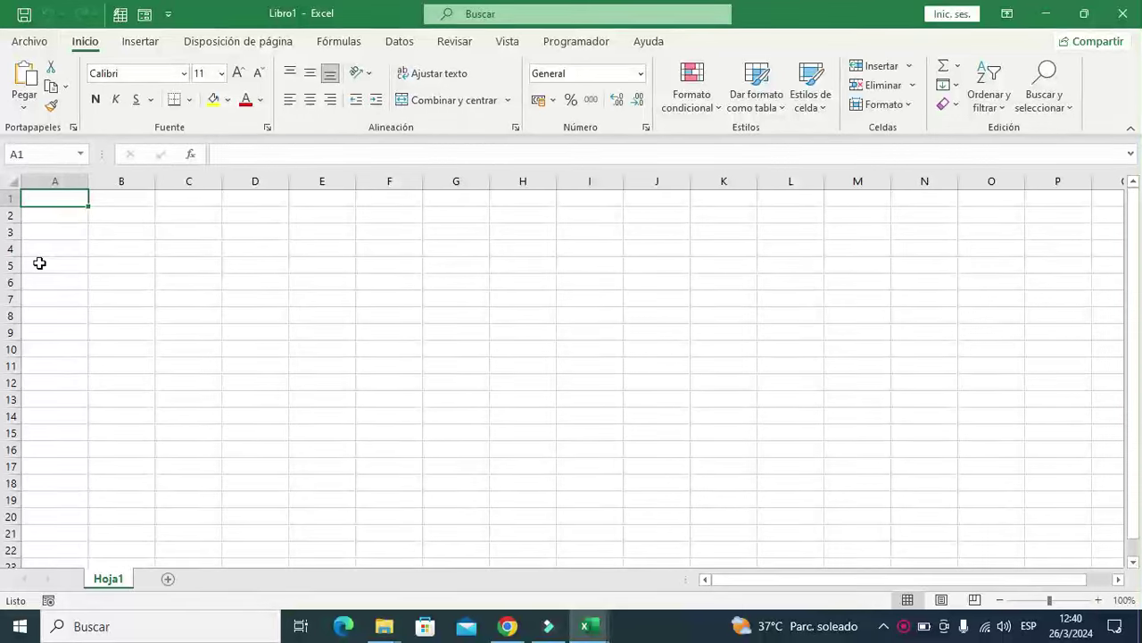
Type headers FECHA, MES, AÑO and DESCRIPCION in A5:D5 and widen column D.
left_click(39, 262)
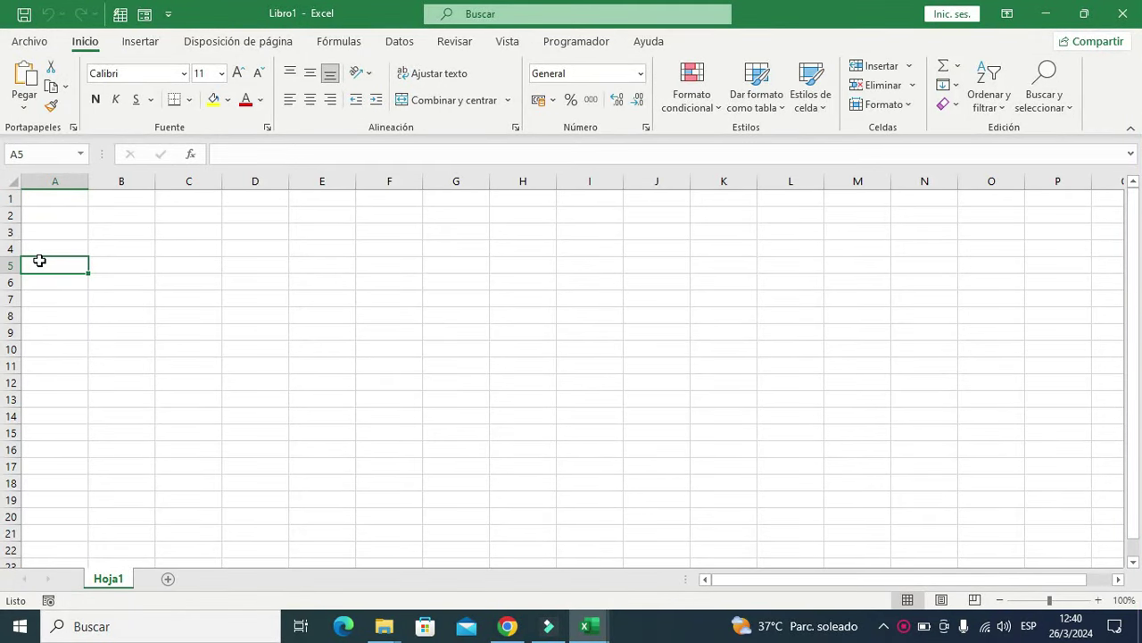
type("FECHA")
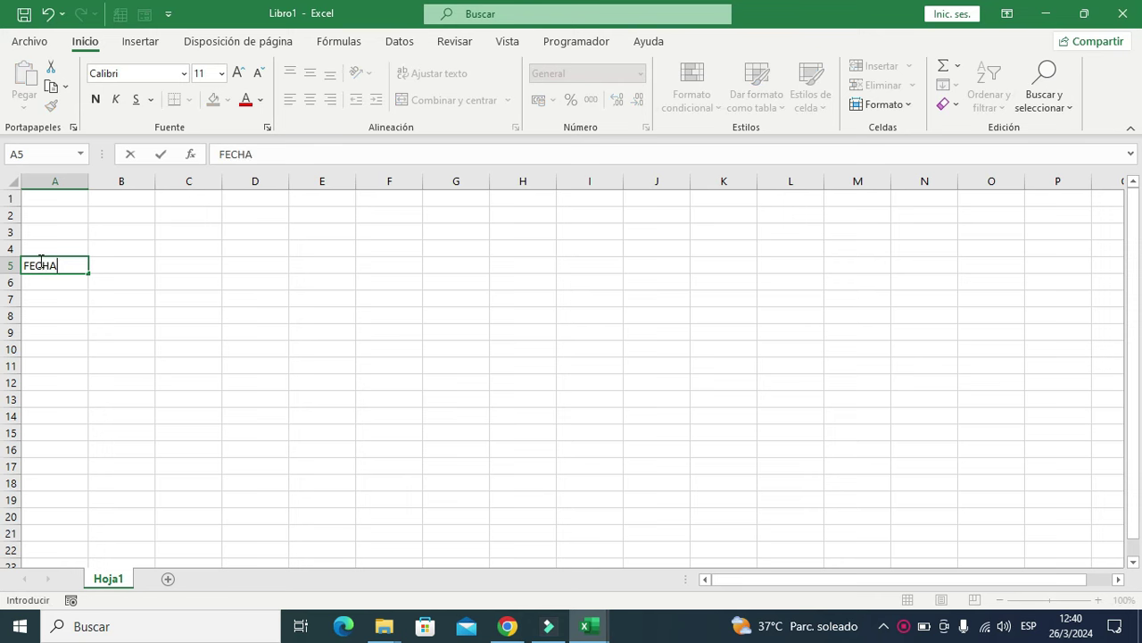
key("Tab")
type("MES")
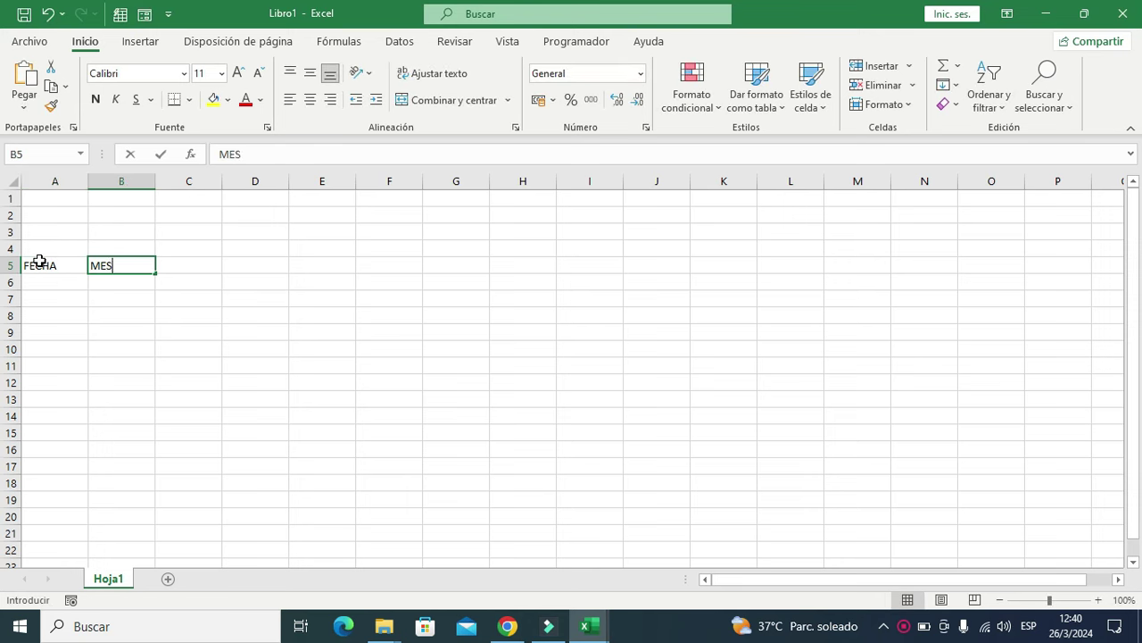
key("Tab")
type("AÑO")
key("Tab")
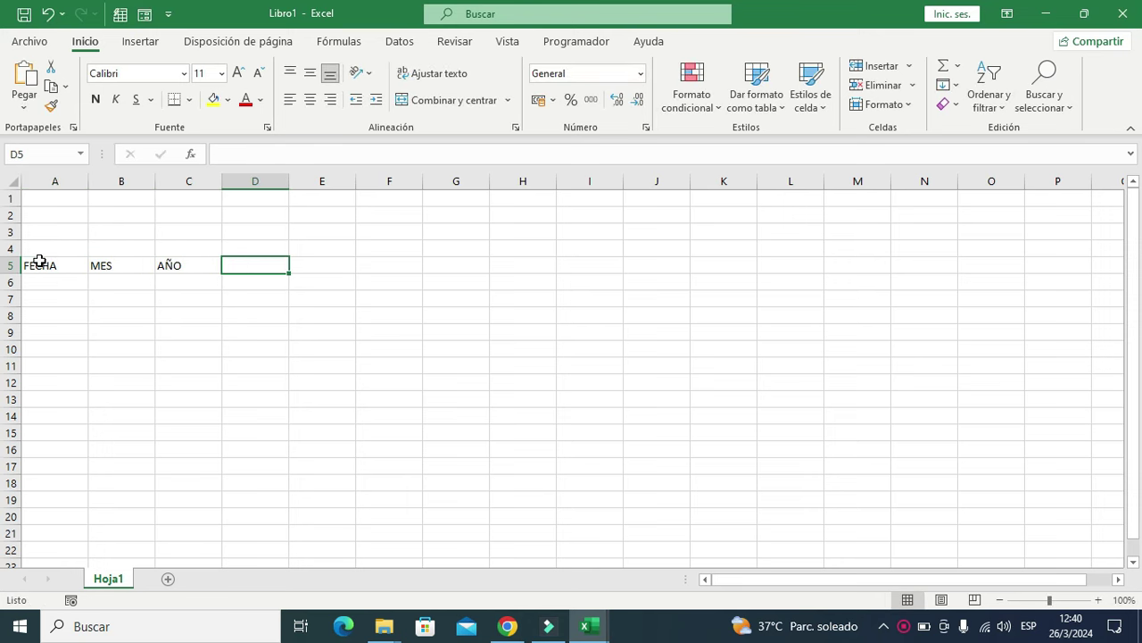
type("DESCRIPCION")
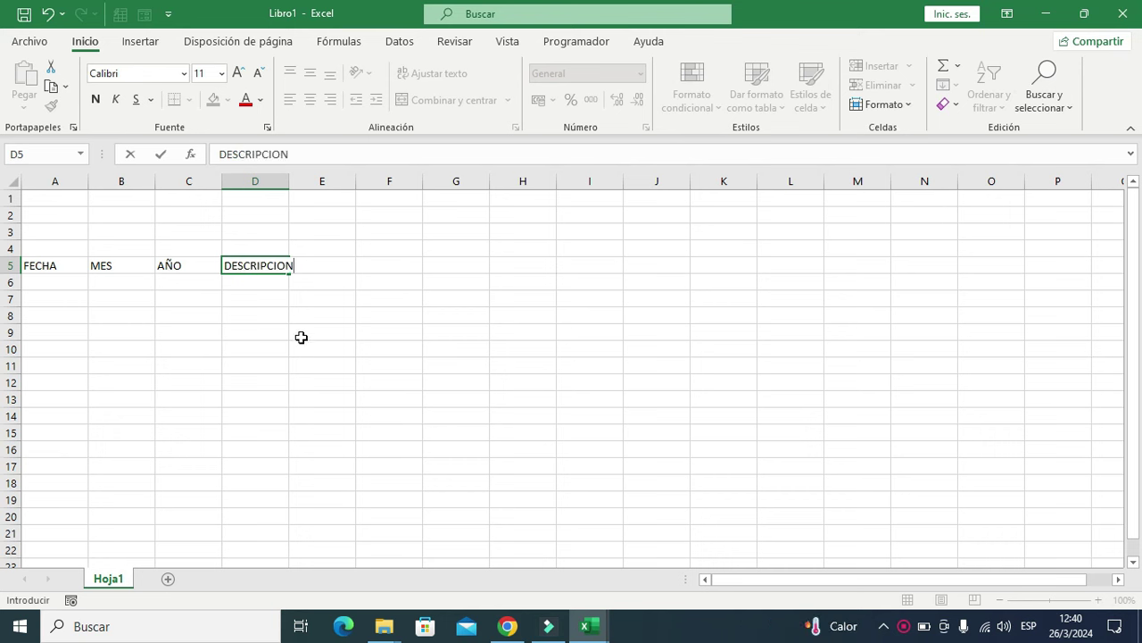
left_click(295, 347)
left_click_drag(288, 181, 413, 181)
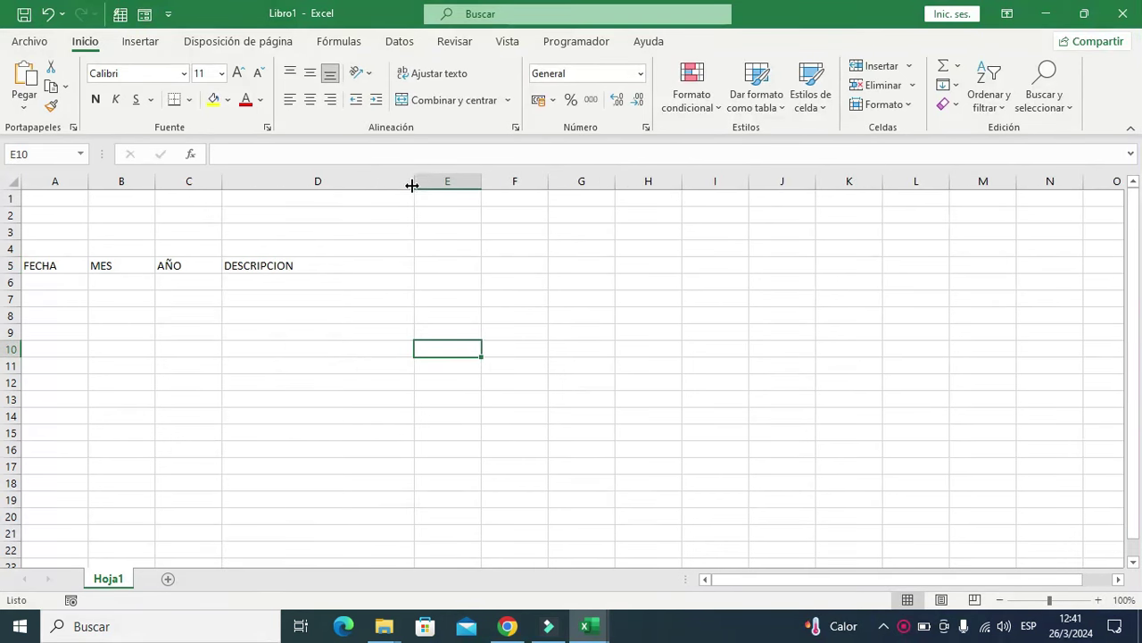
Add headers INGRESOS and EGRESOS in E5:F5 and widen columns E and F.
left_click(438, 266)
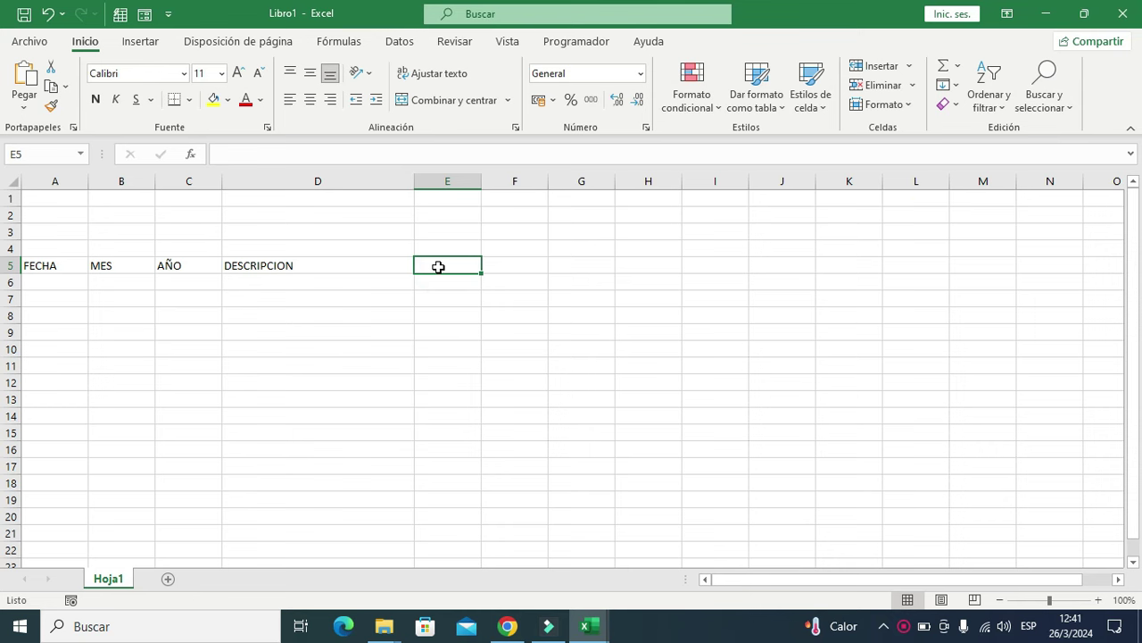
type("INGRESOS")
left_click_drag(456, 332, 455, 314)
left_click_drag(488, 181, 508, 182)
left_click(541, 265)
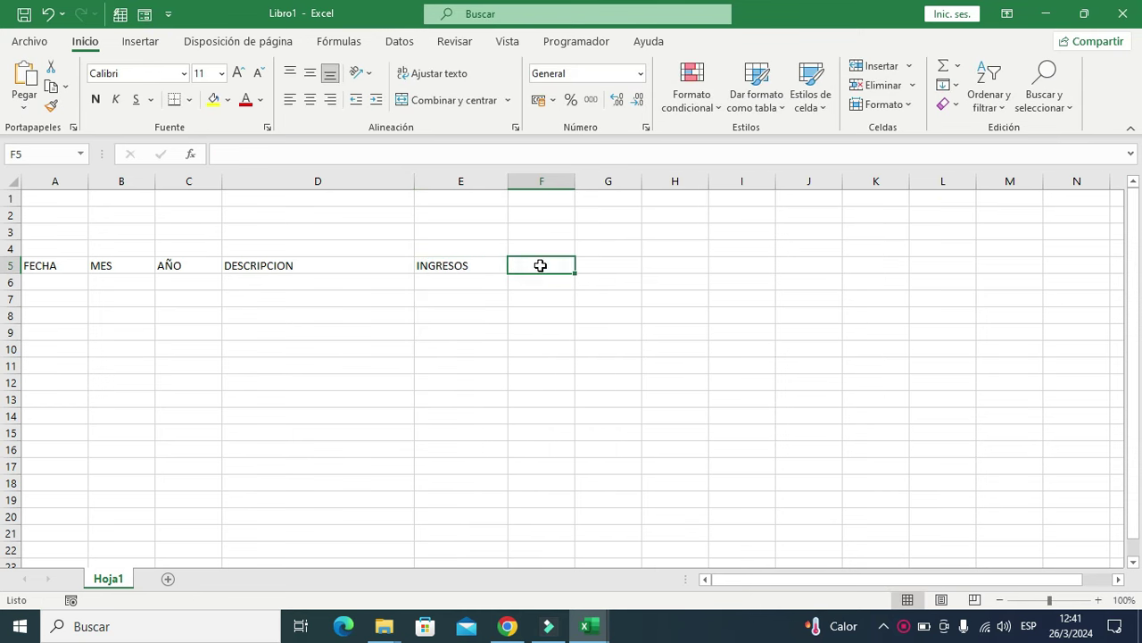
type("EGRESOS")
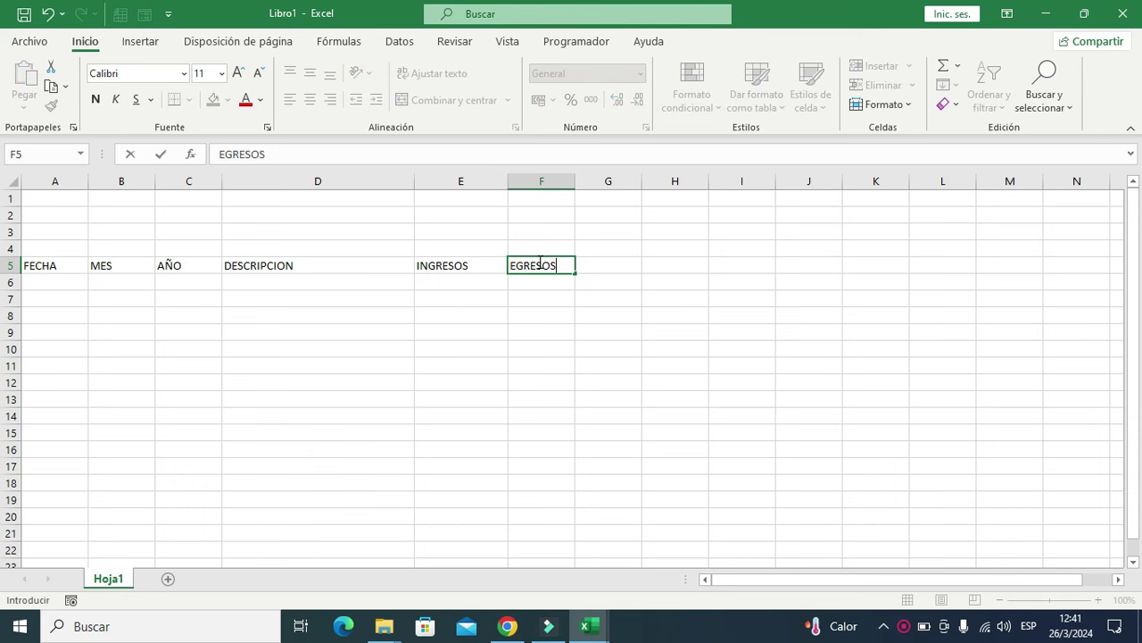
left_click(436, 354)
left_click(464, 181)
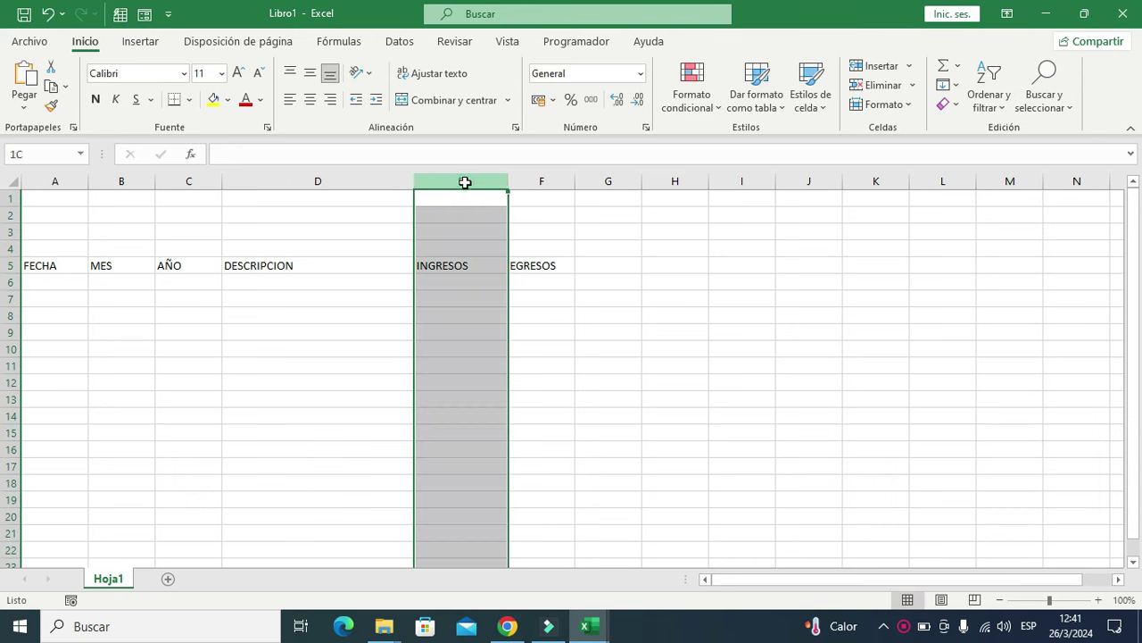
left_click(449, 366)
left_click(541, 181)
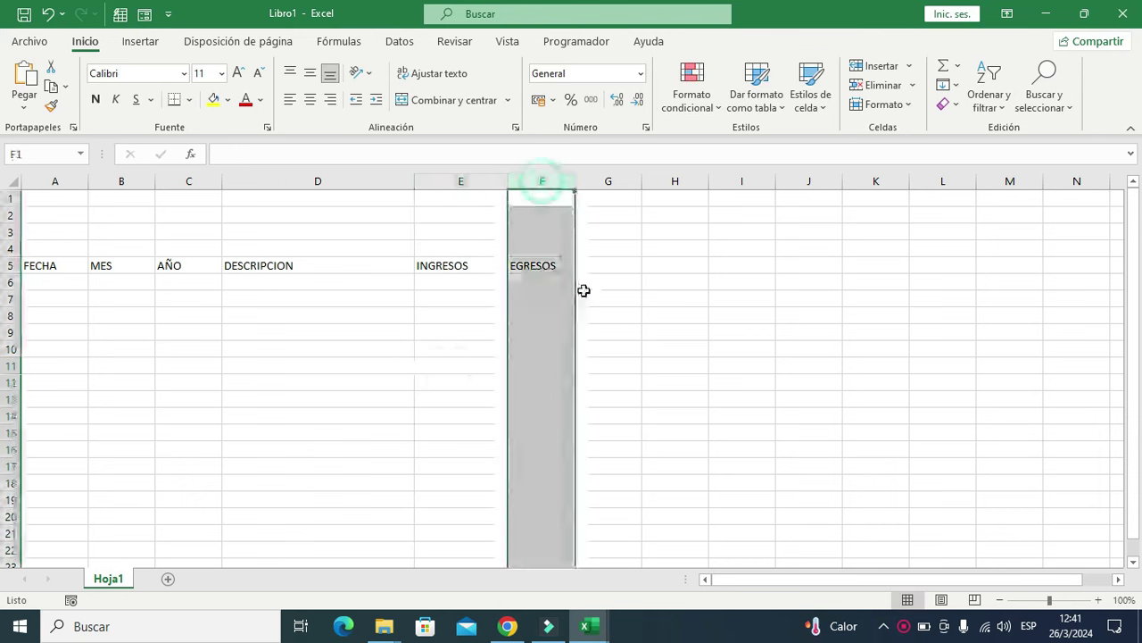
left_click_drag(576, 181, 628, 181)
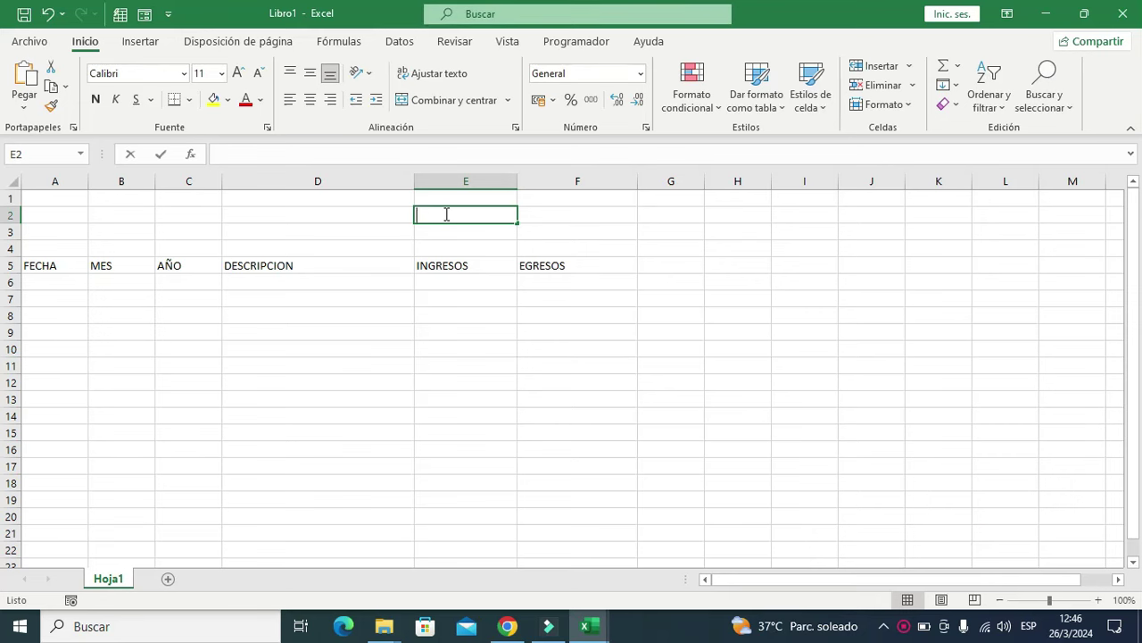
type("TOTAL DE INGRESOS")
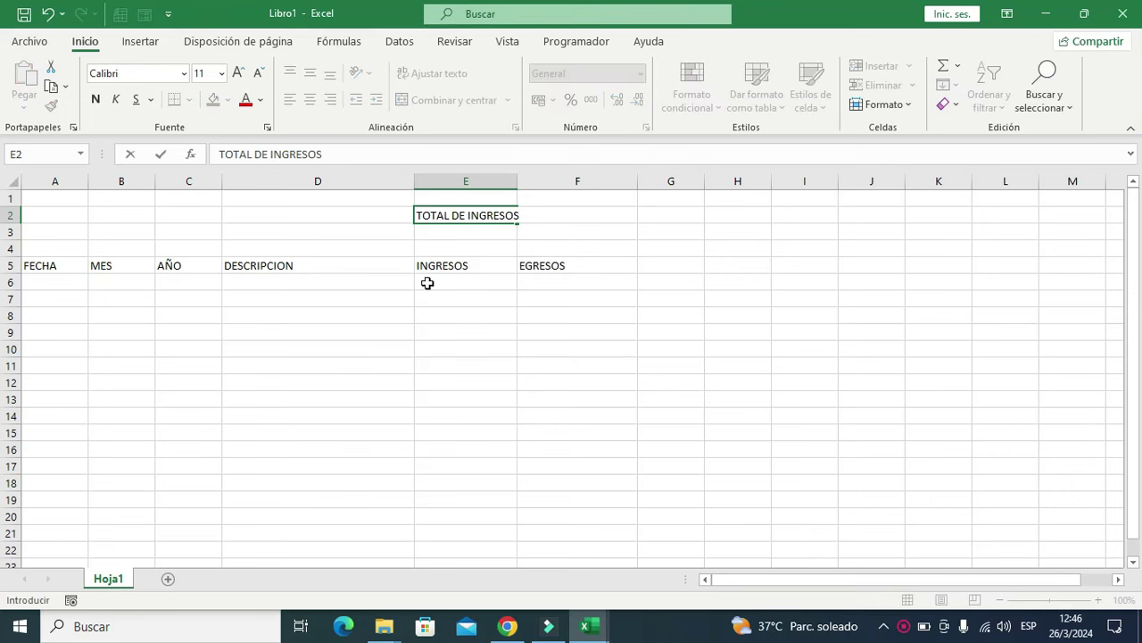
left_click(428, 331)
left_click(518, 181)
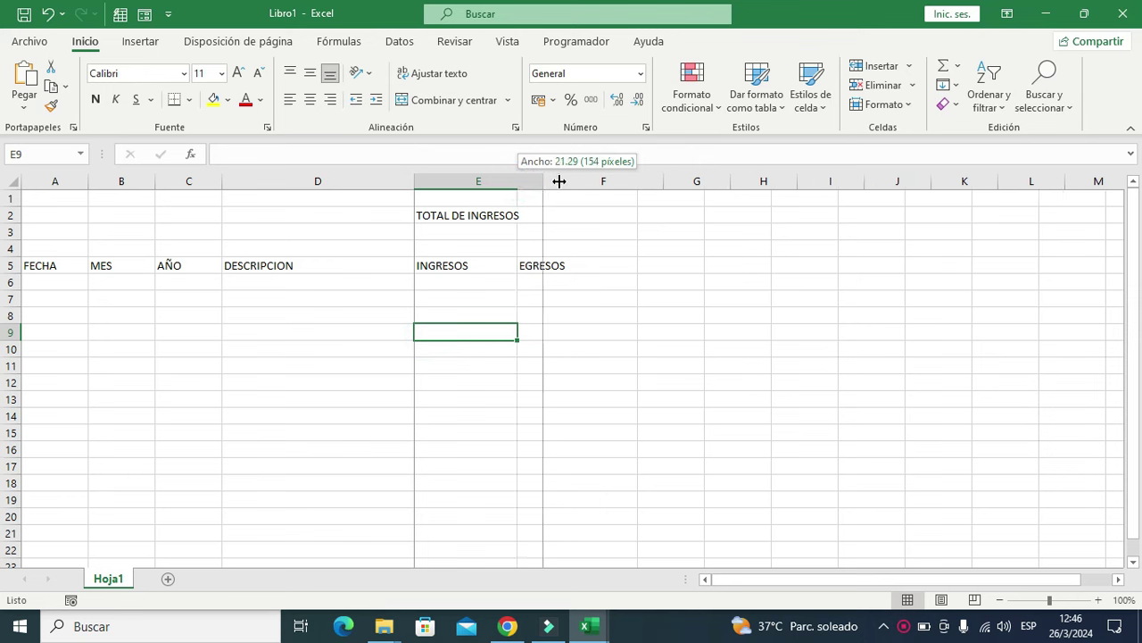
left_click_drag(518, 181, 559, 183)
left_click(586, 212)
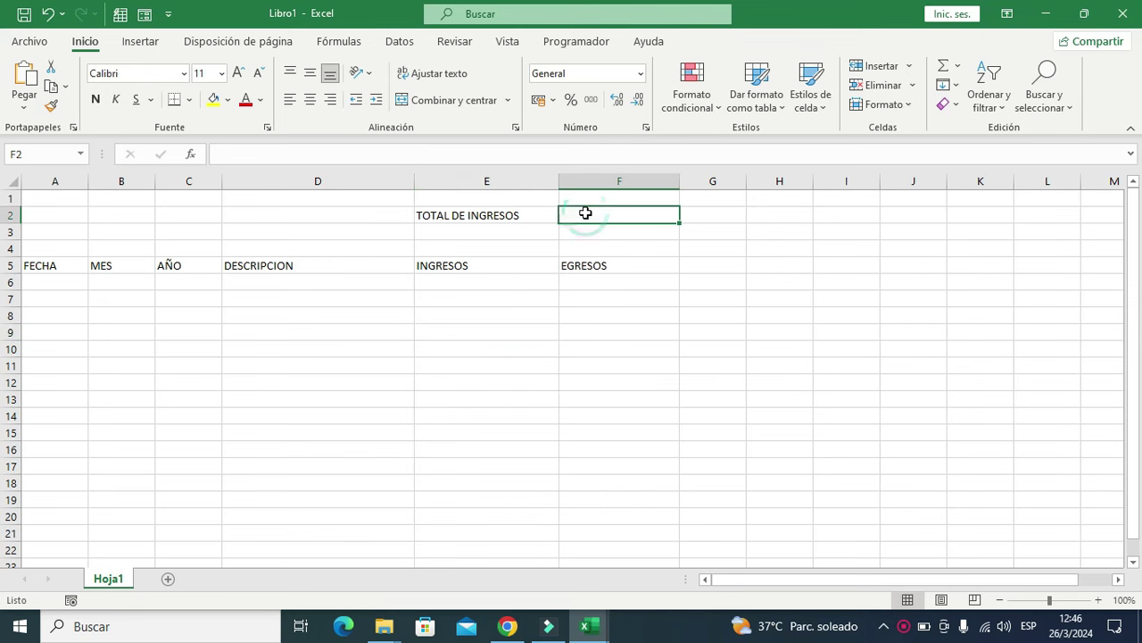
type("T")
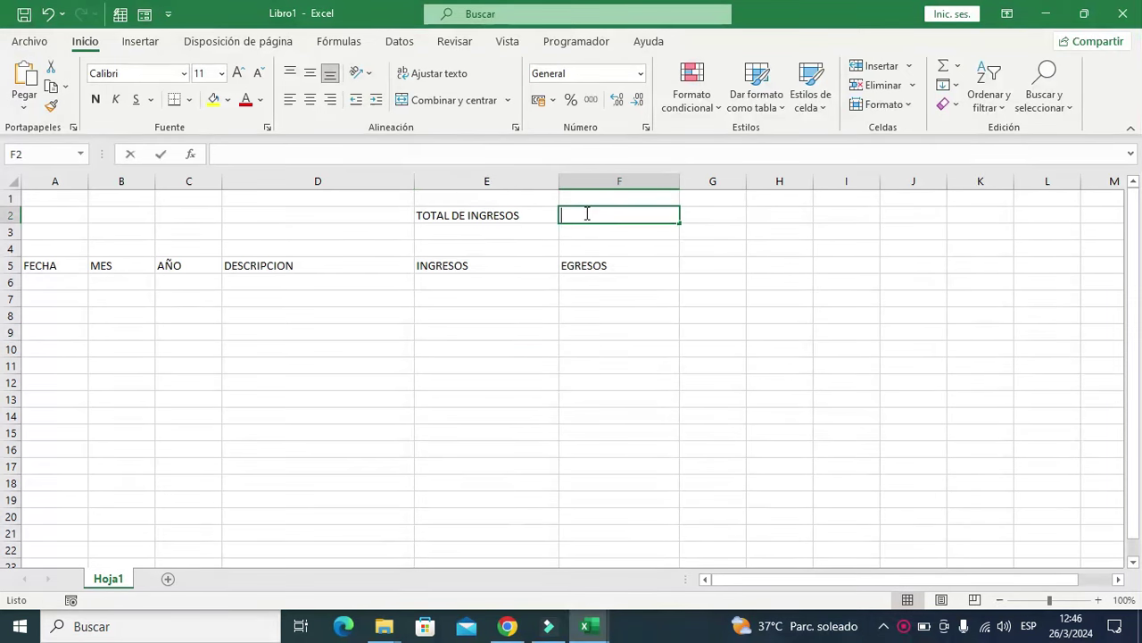
type("OTAL DE EG")
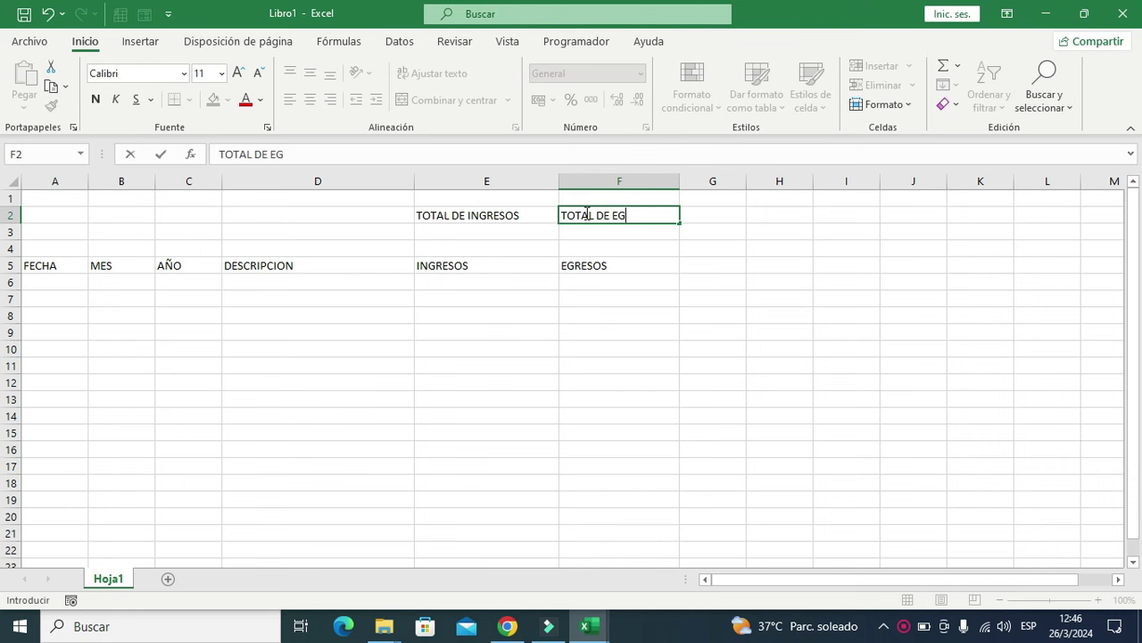
type("OS")
left_click(674, 382)
left_click_drag(744, 180, 795, 180)
left_click(721, 217)
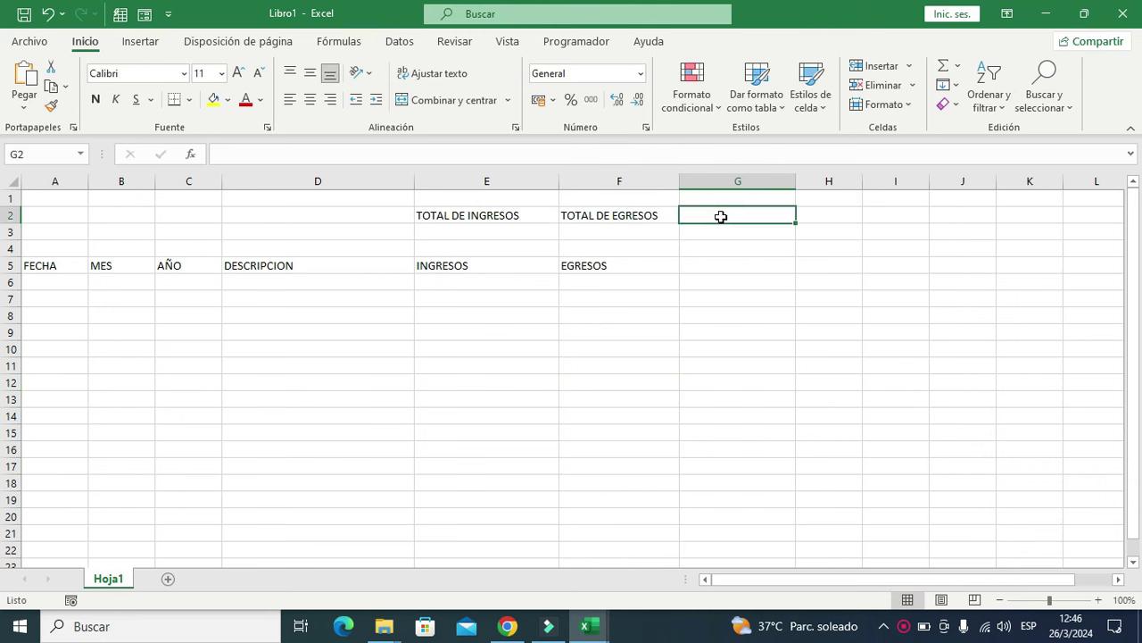
type("SALDO DISPONIBLE")
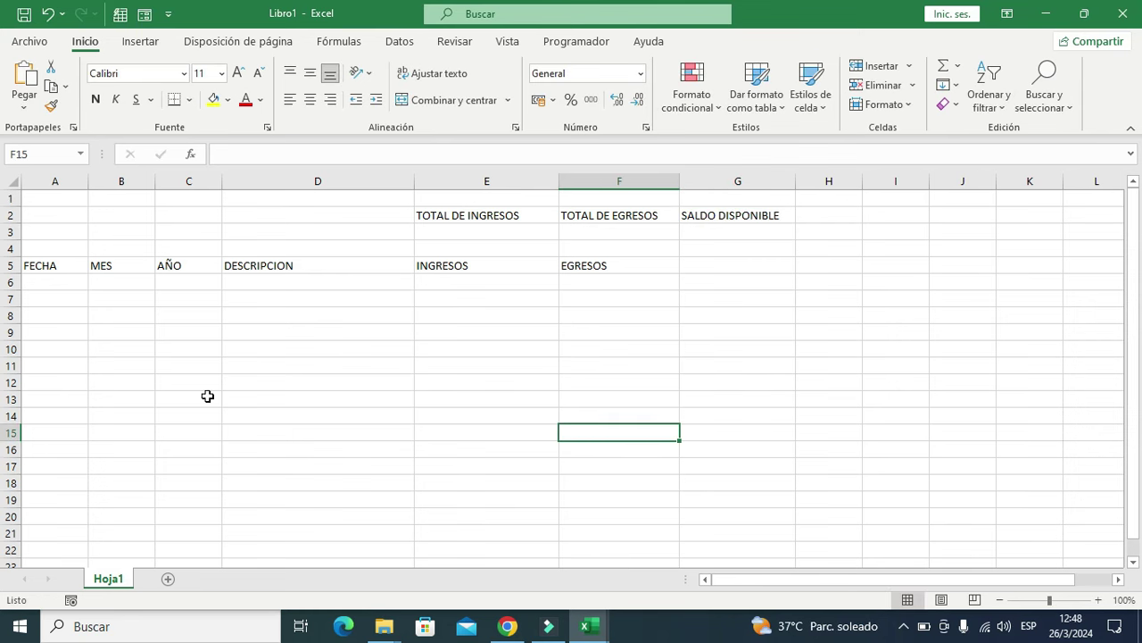
Merge A1:D4 and enter the title CONTROL DE FINANZAS PERSONALES.
mouse_move(43, 193)
left_mouse_down()
mouse_move(378, 194)
mouse_move(380, 245)
left_mouse_up()
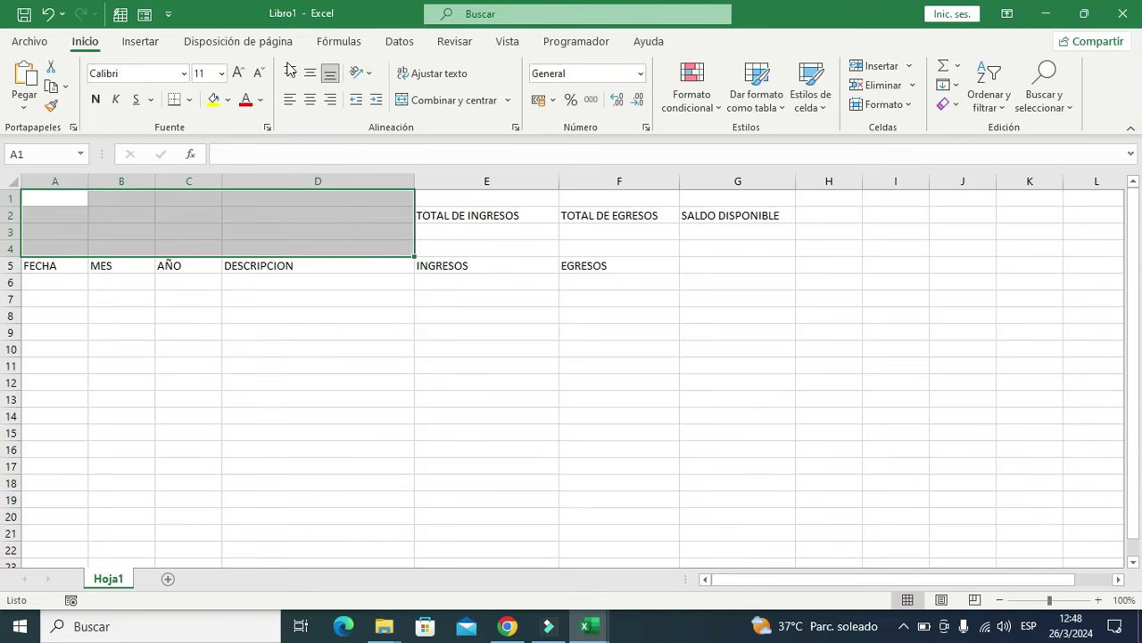
left_click(410, 102)
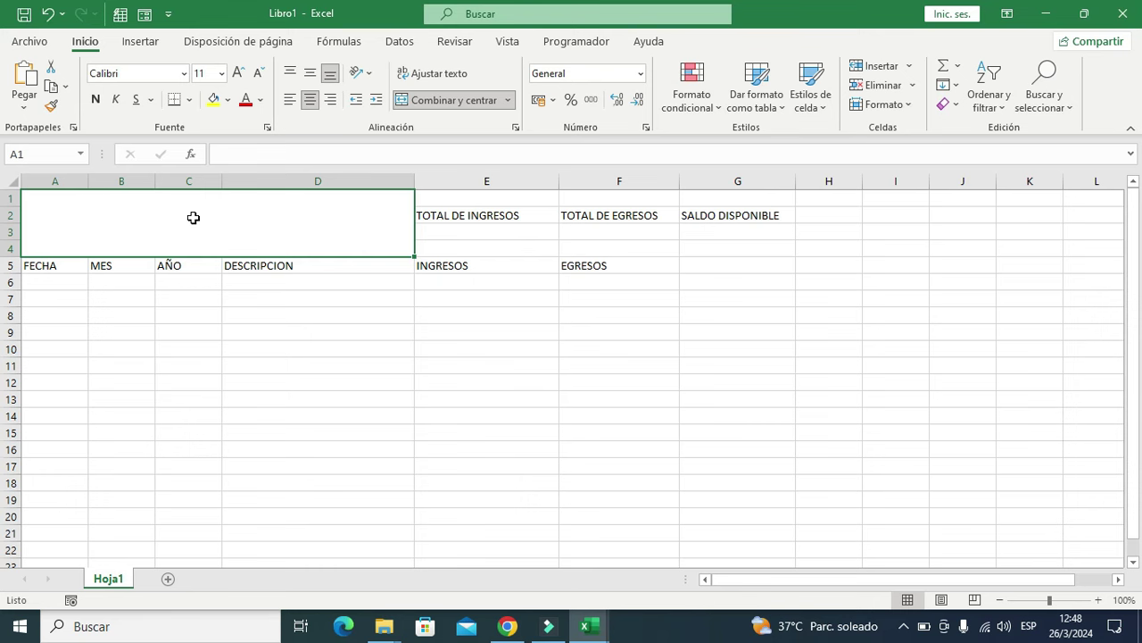
type("CONTROL DE FINANZAS PERSONALES")
key("ctrl+Return")
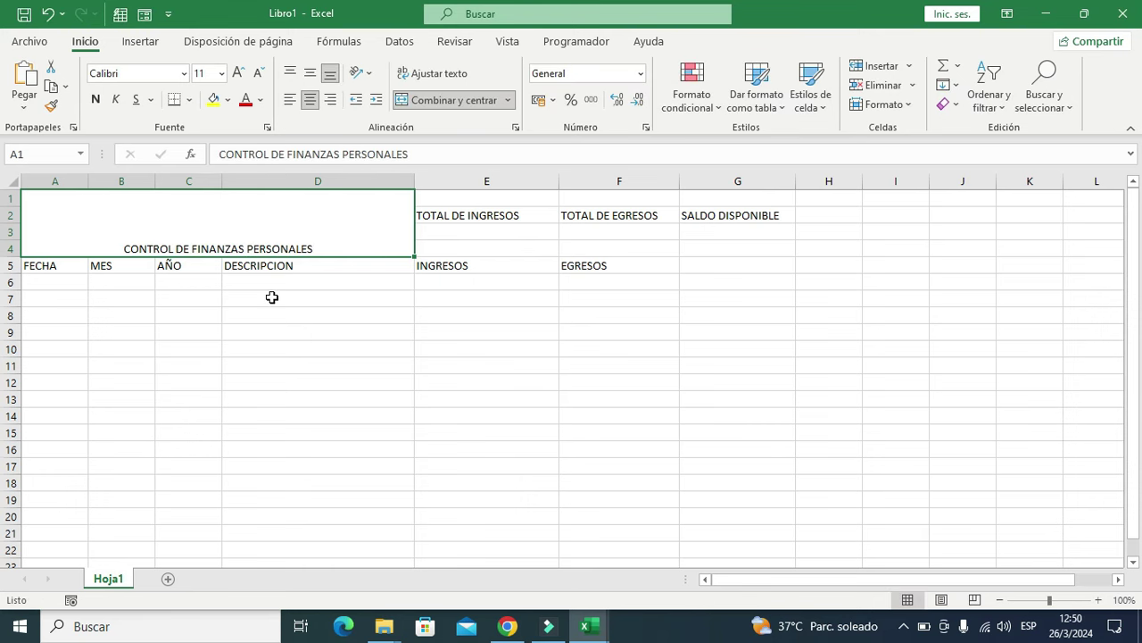
left_click(160, 234)
Format the title vertically centred, size 20, bold, with a blue fill.
left_click(310, 73)
left_click(238, 73)
left_click(238, 73)
left_click(237, 73)
left_click(237, 73)
left_click(237, 73)
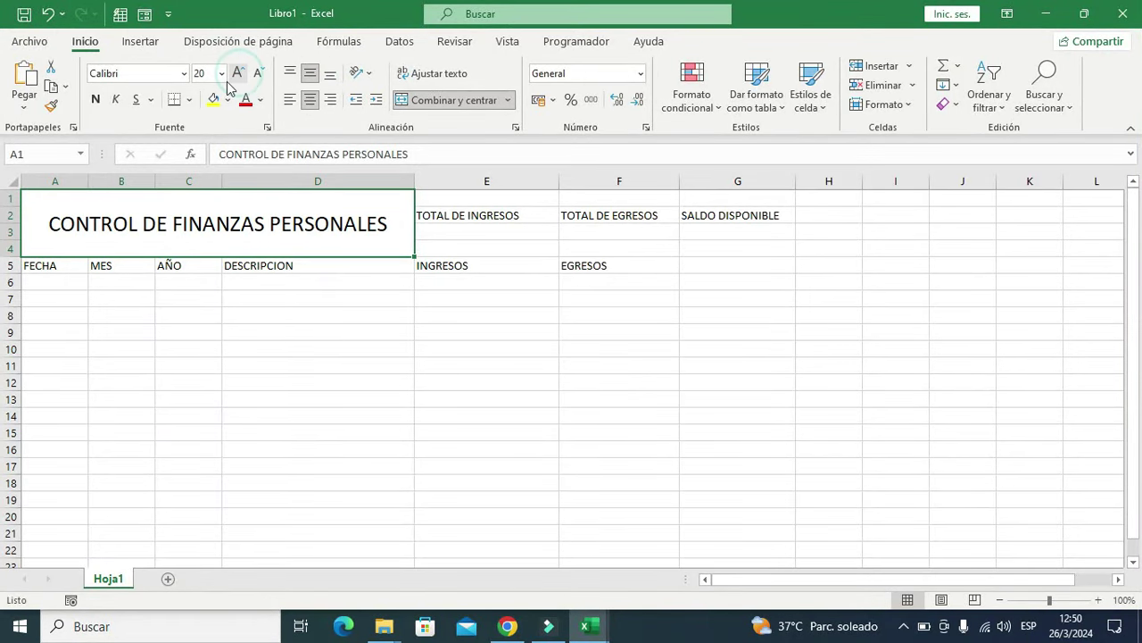
left_click(94, 99)
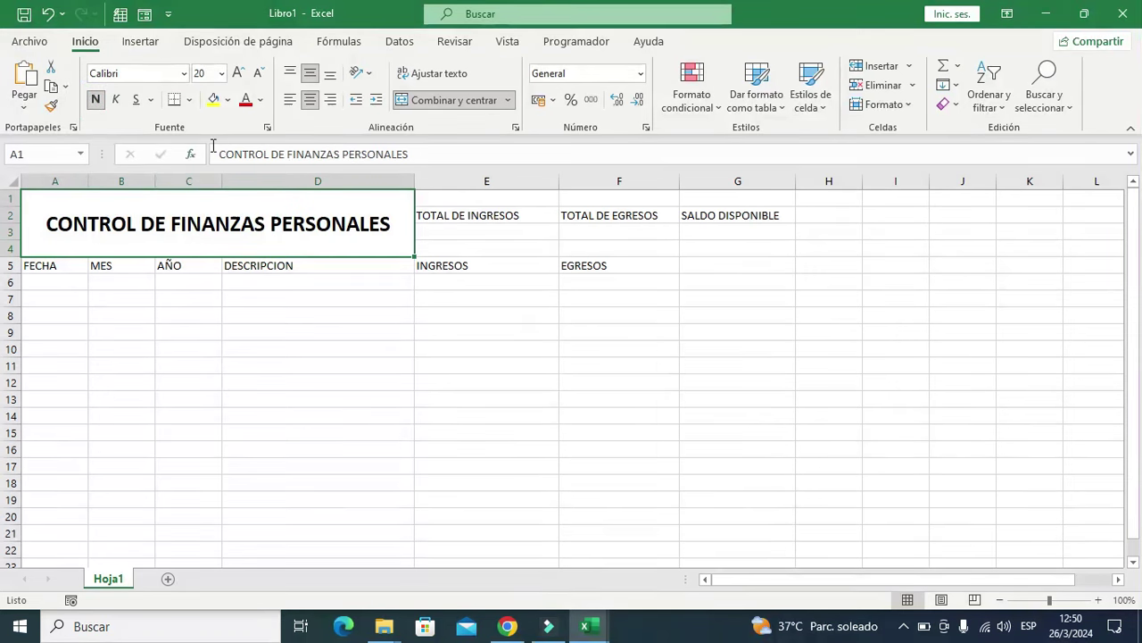
left_click(228, 101)
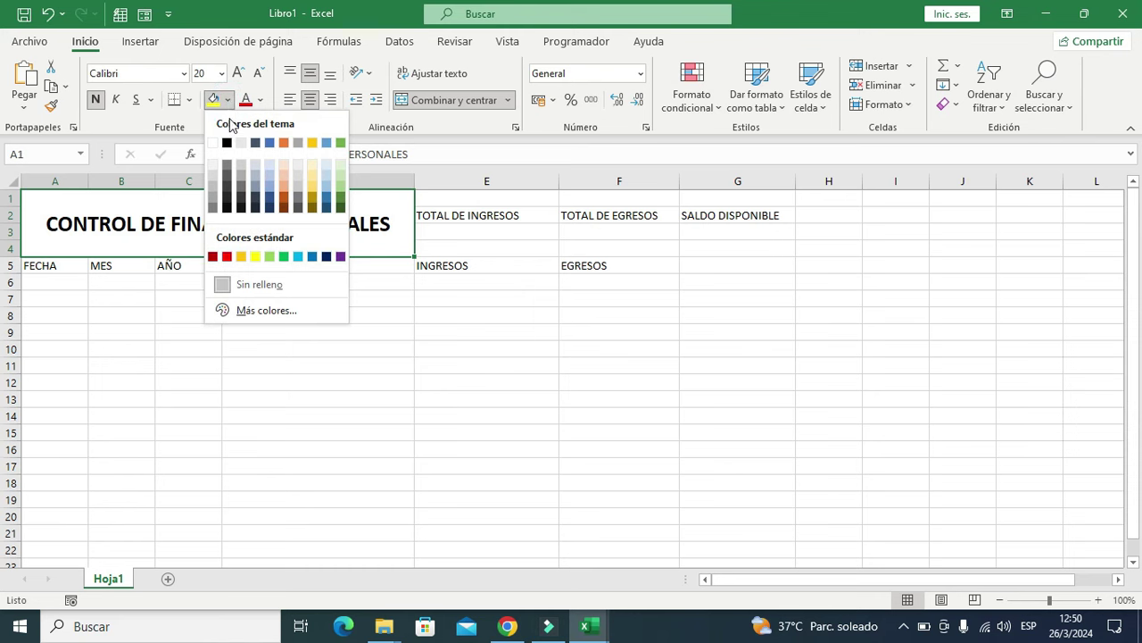
left_click(269, 143)
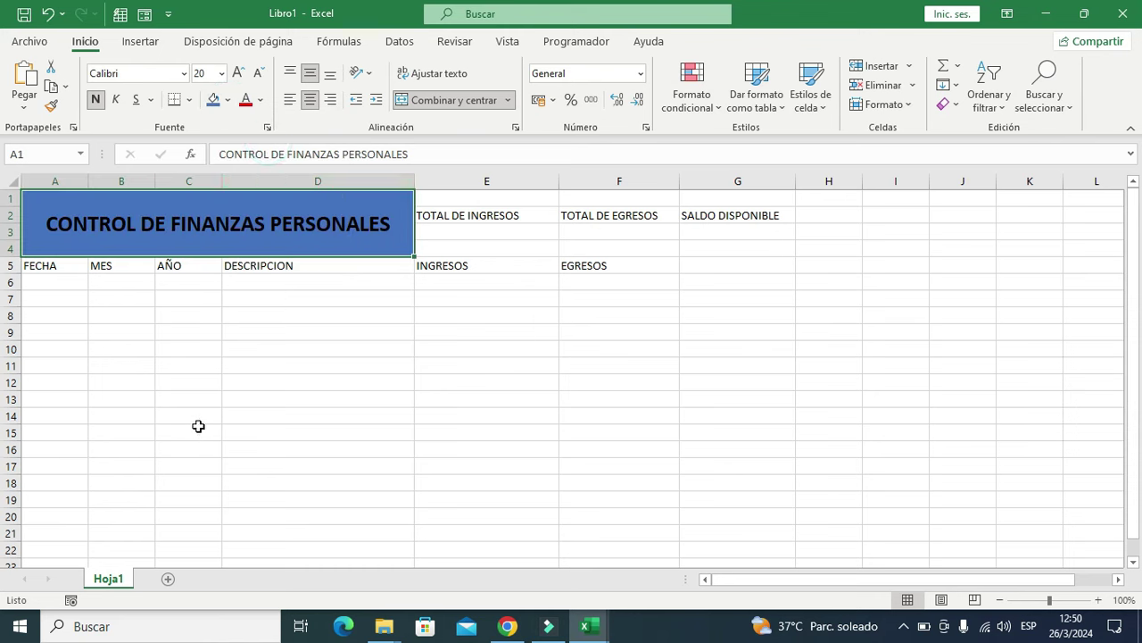
left_click(198, 425)
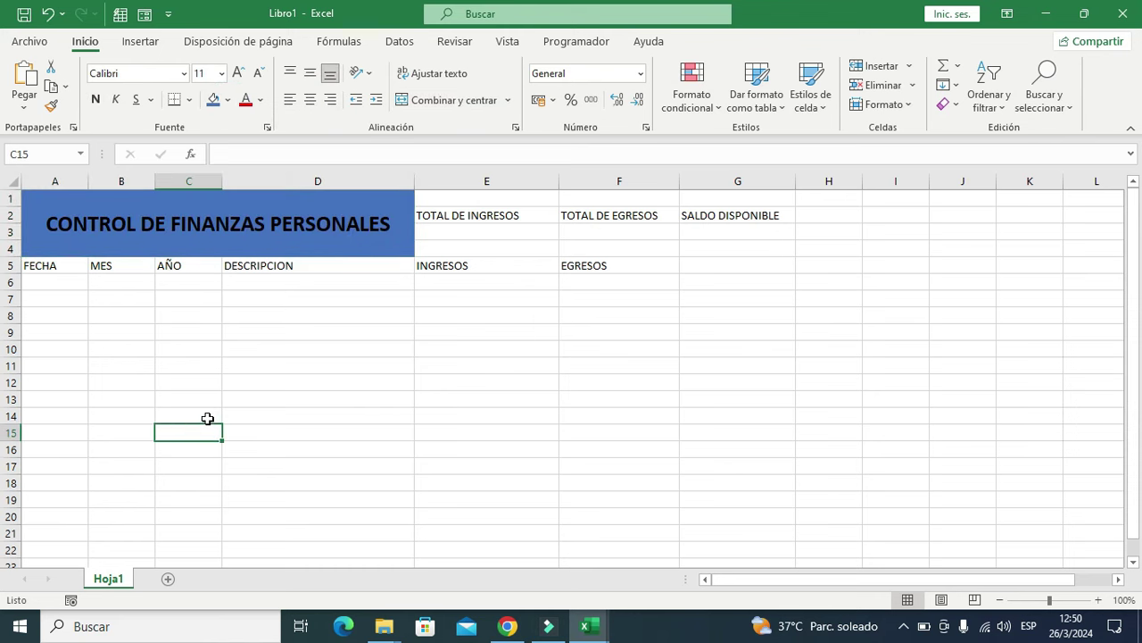
Merge E3:E4 and copy the merge across so F3:F4 and G3:G4 are merged too.
left_click(420, 230)
left_click_drag(488, 232, 510, 246)
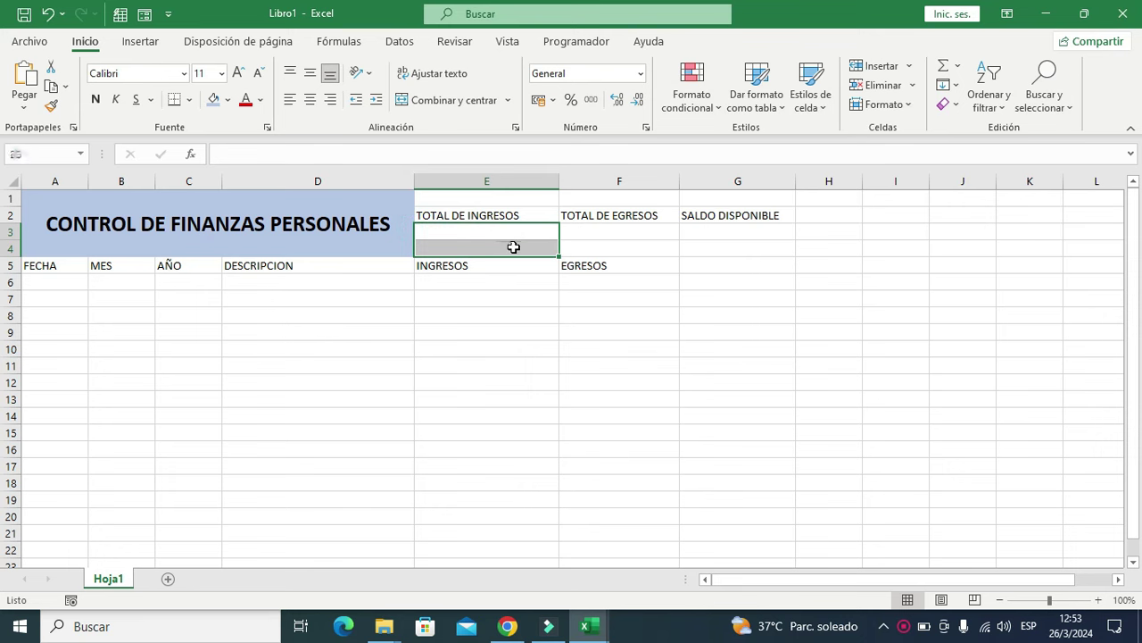
left_click(417, 101)
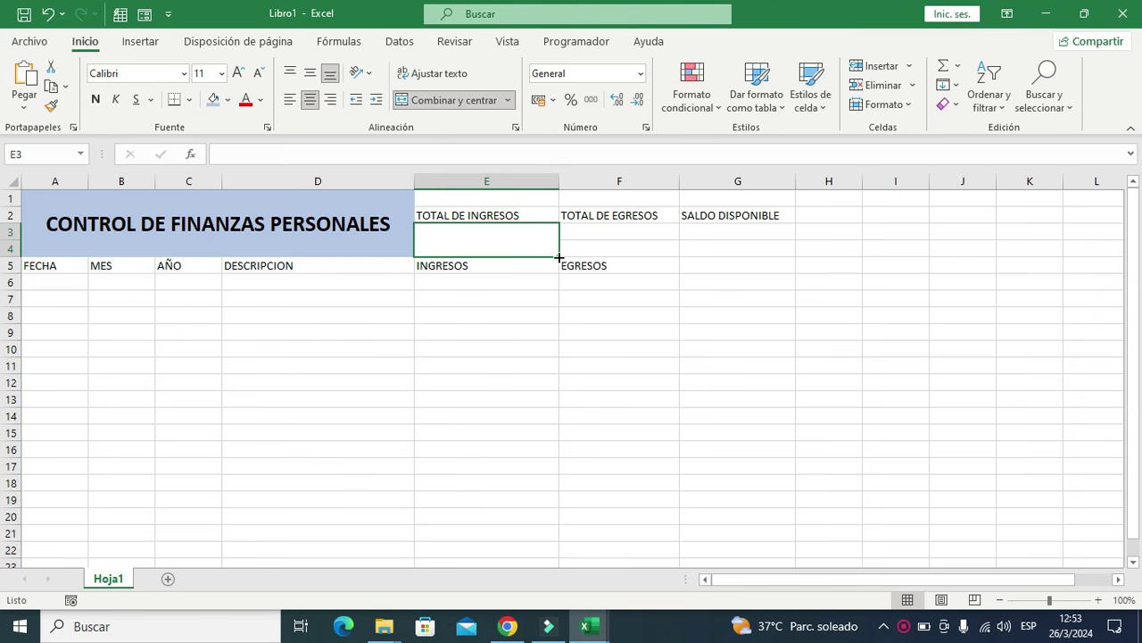
left_click_drag(557, 257, 749, 258)
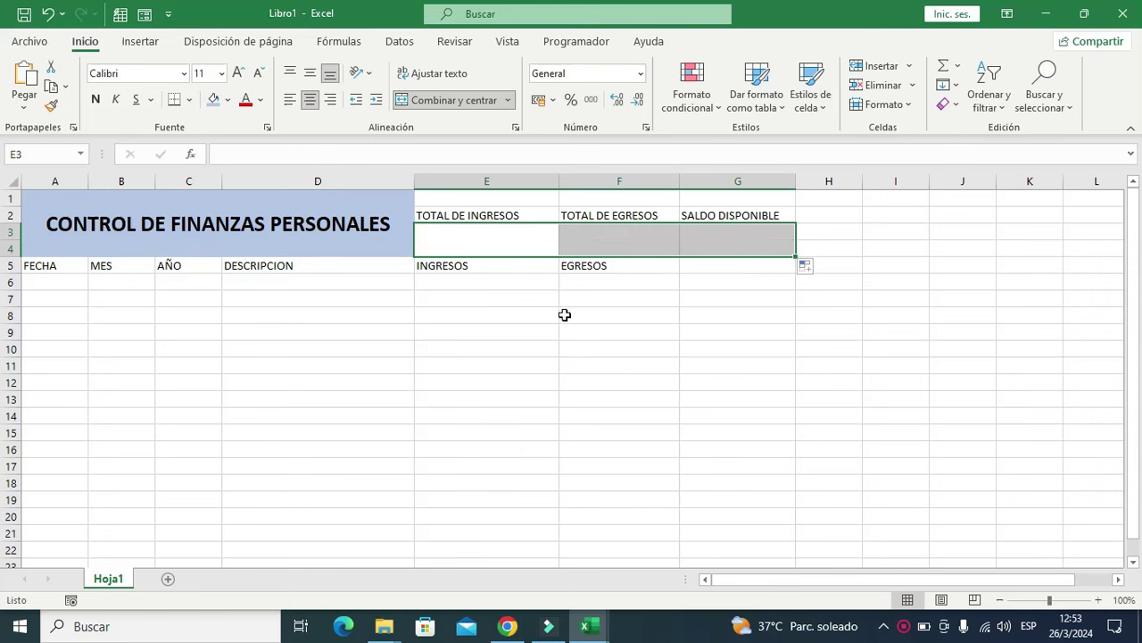
left_click(533, 326)
left_click(508, 242)
left_click(638, 243)
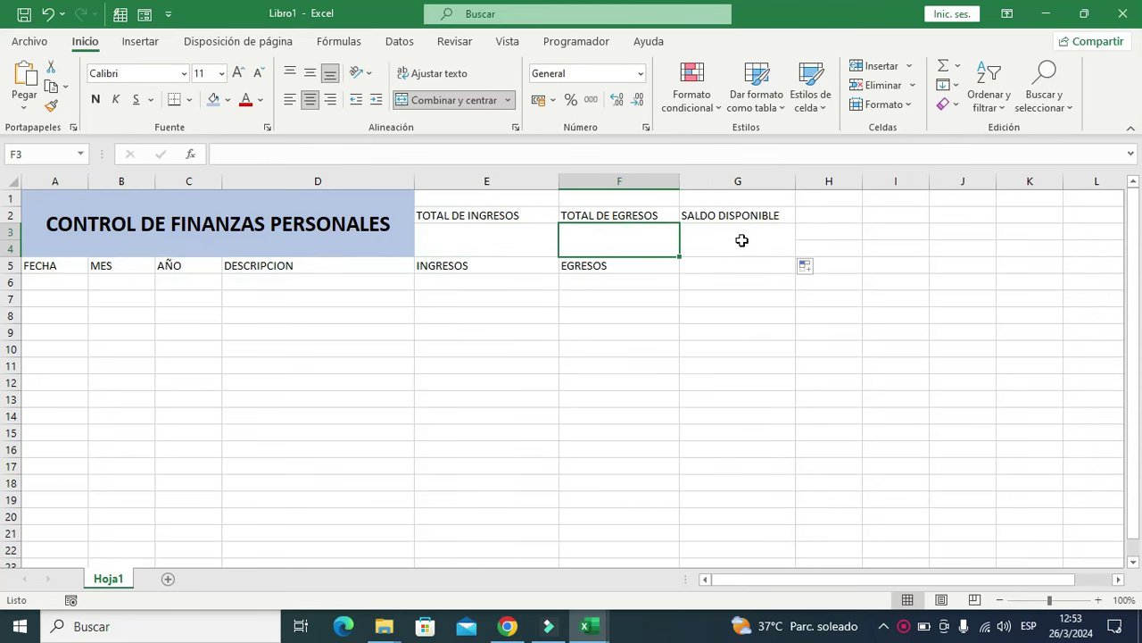
left_click(743, 239)
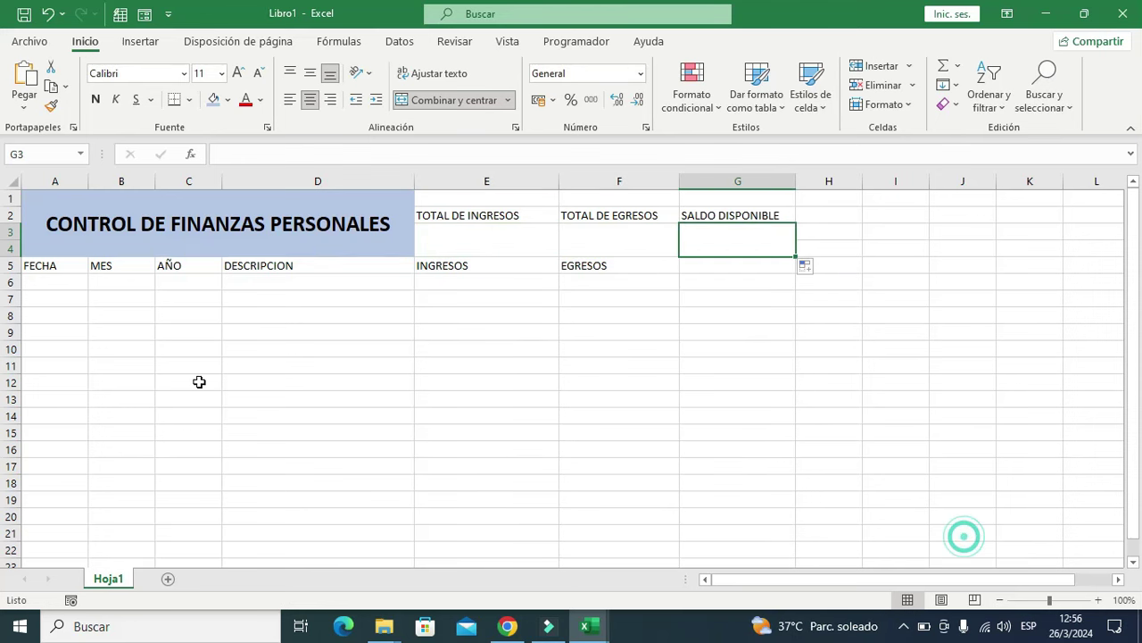
Give E2:G4 all borders and the title cell a thick outside border.
left_click_drag(439, 216, 737, 245)
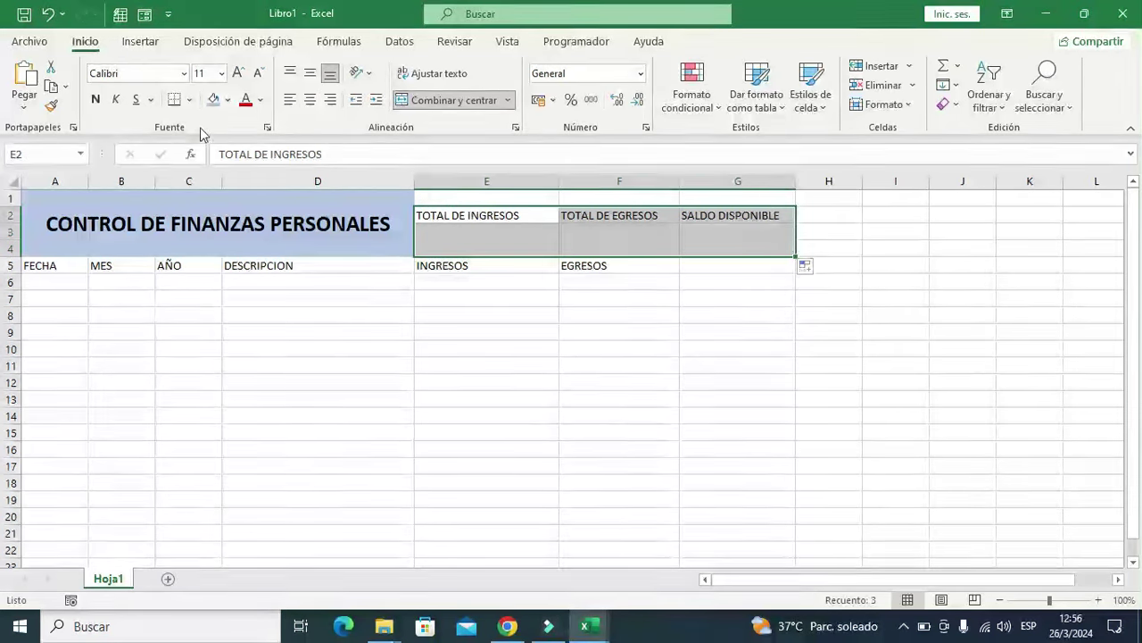
left_click(188, 101)
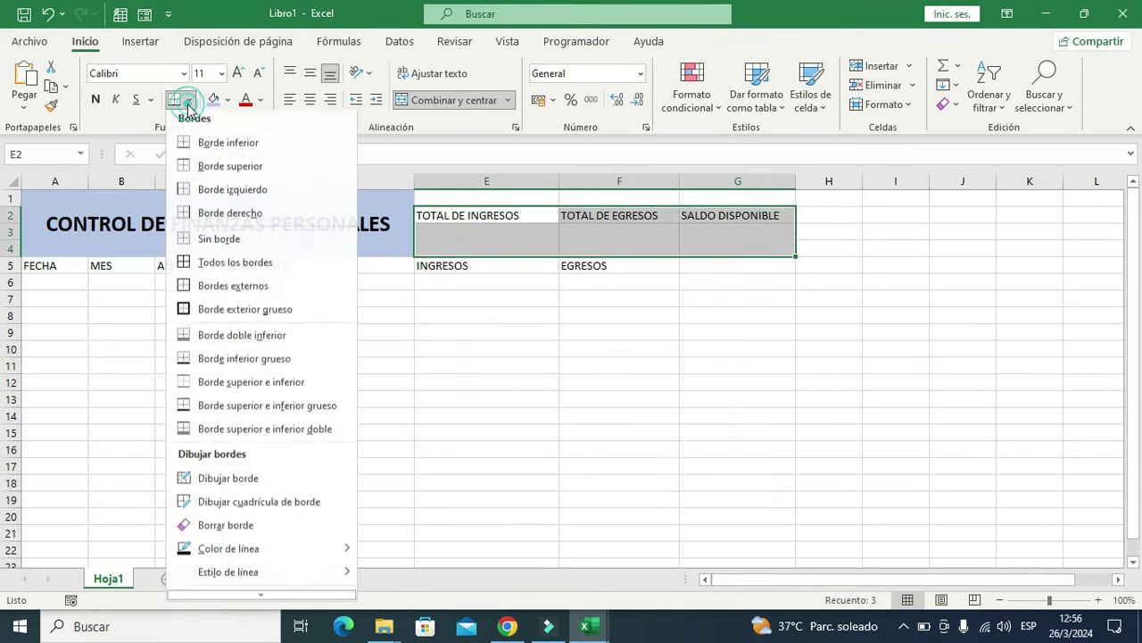
left_click(216, 267)
left_click(92, 214)
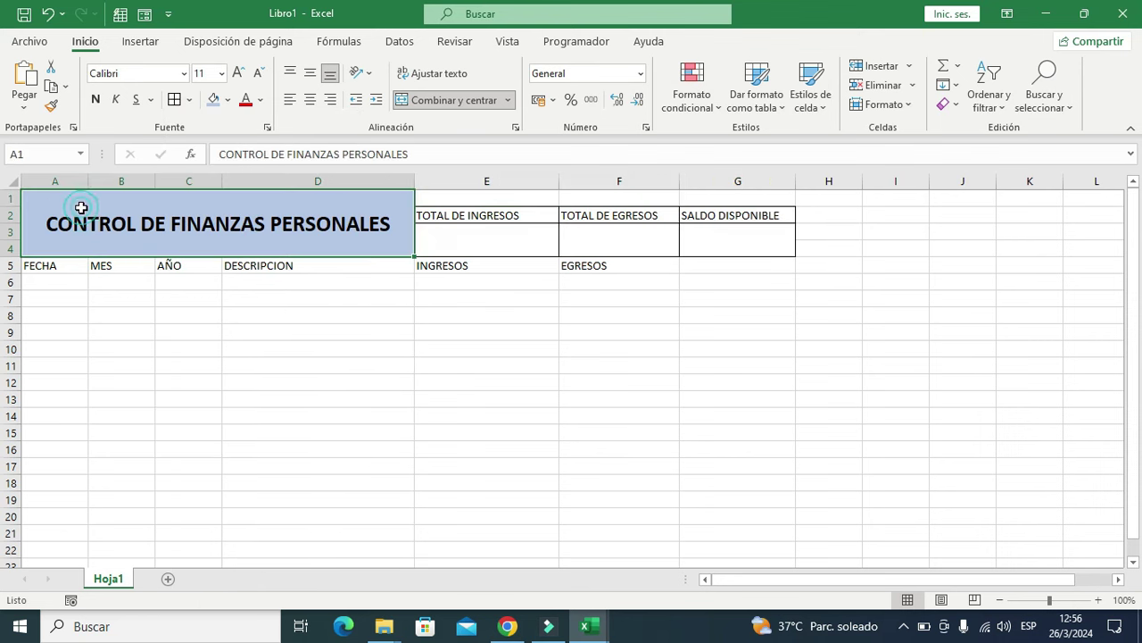
left_click(188, 100)
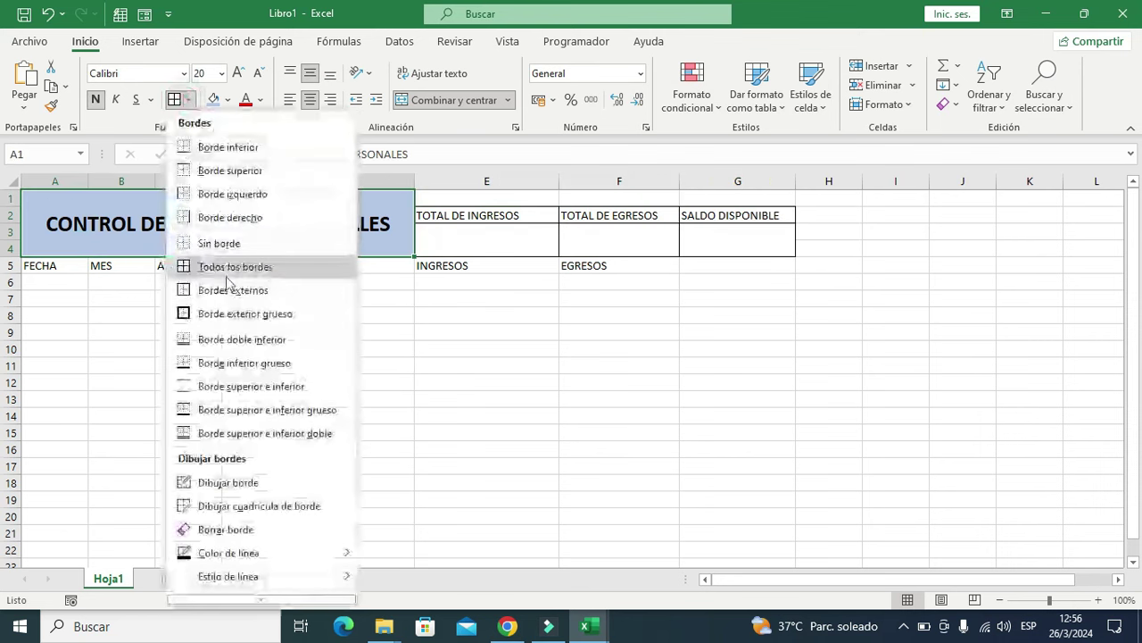
left_click(202, 314)
left_click(493, 344)
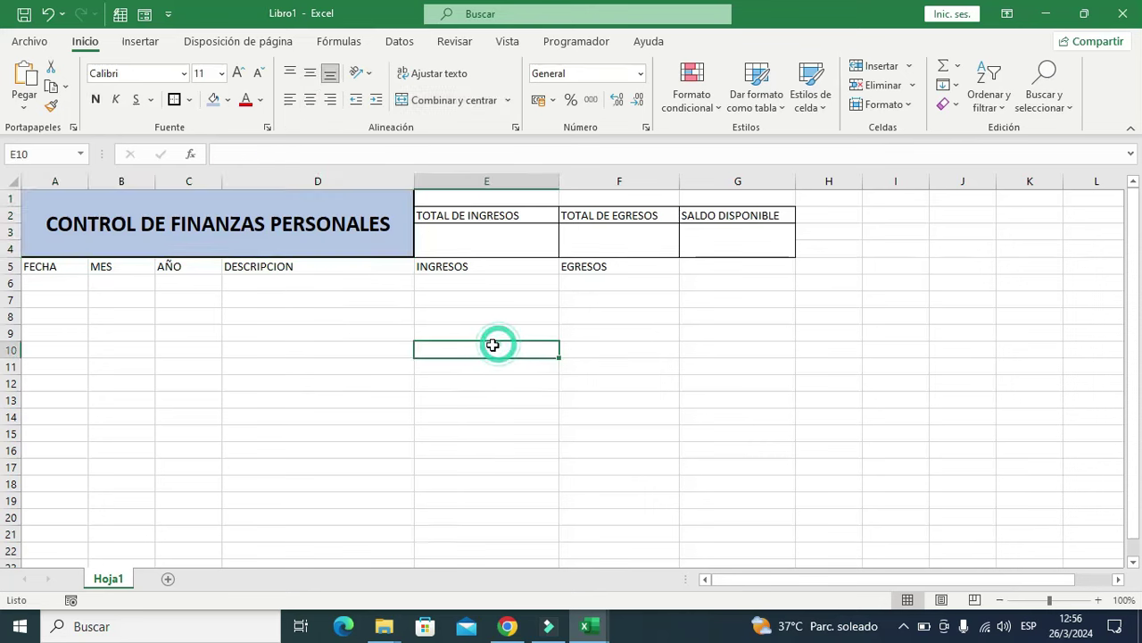
Make the total headers in E2:G2 bold.
left_click_drag(443, 220, 730, 215)
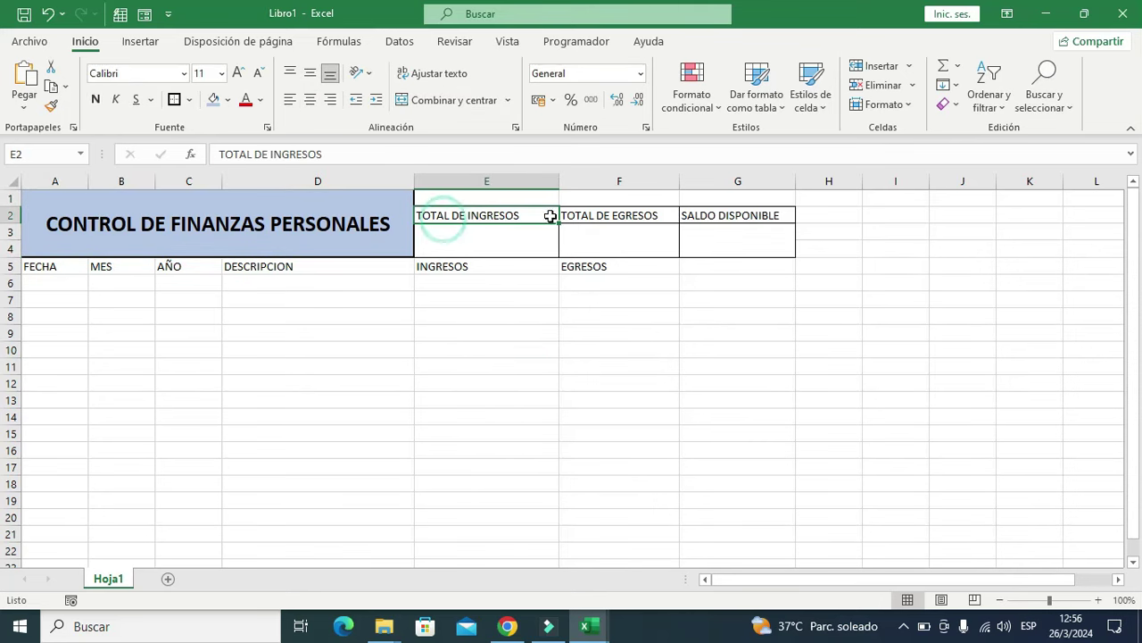
left_click(96, 99)
left_click(476, 243)
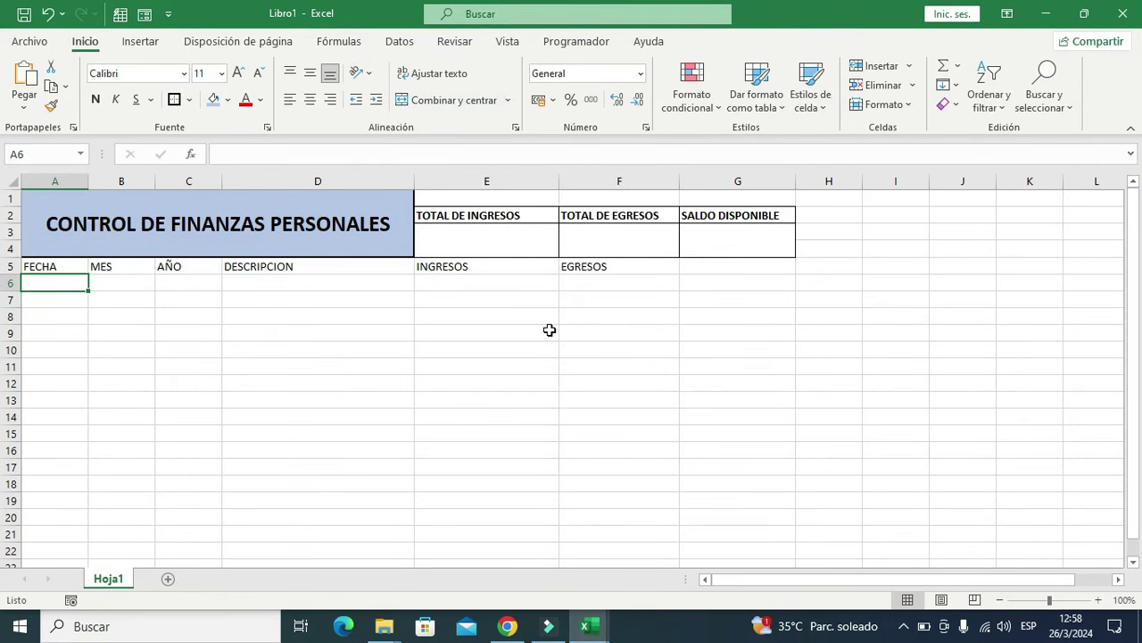
Insert today's date, 26/3/2024, into A6 and begin the month formula in B6.
key("ctrl+semicolon")
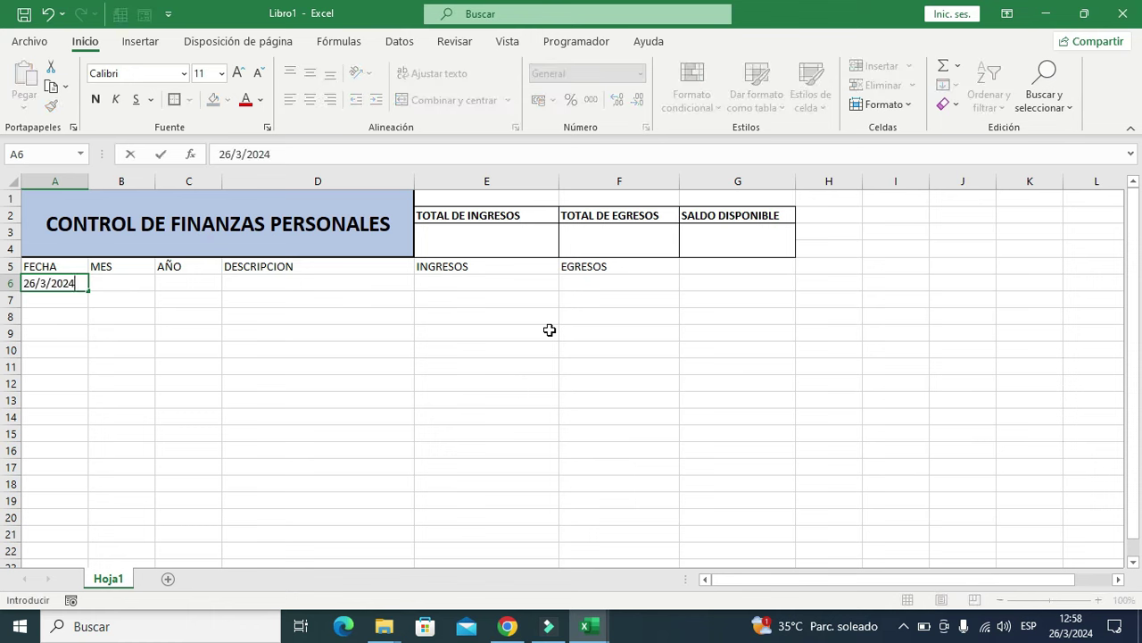
left_click(71, 316)
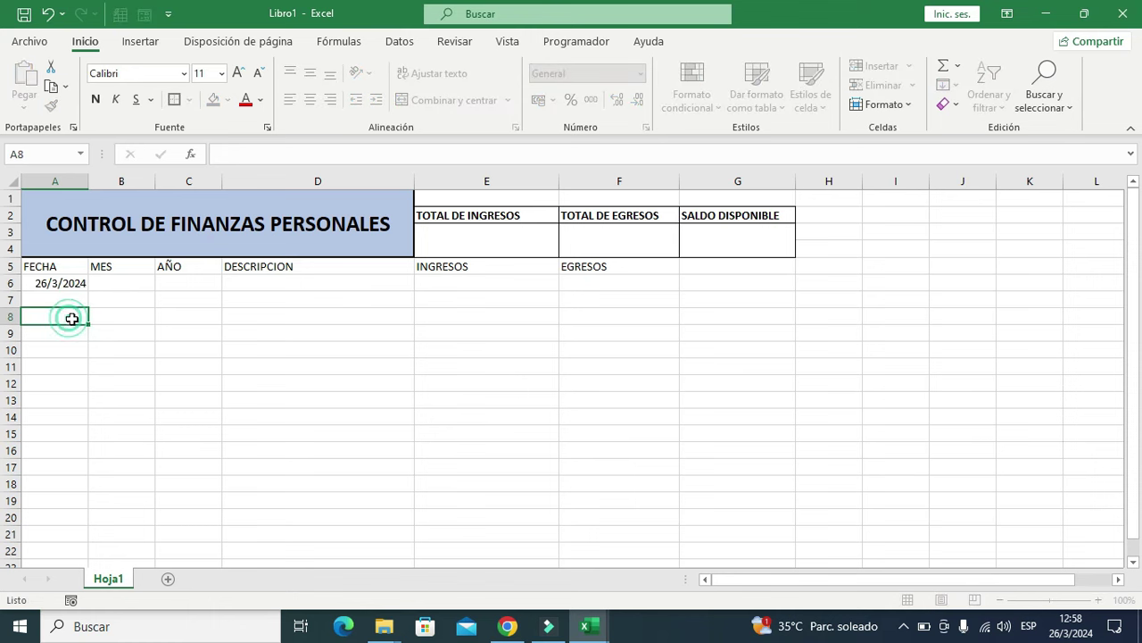
left_click(114, 287)
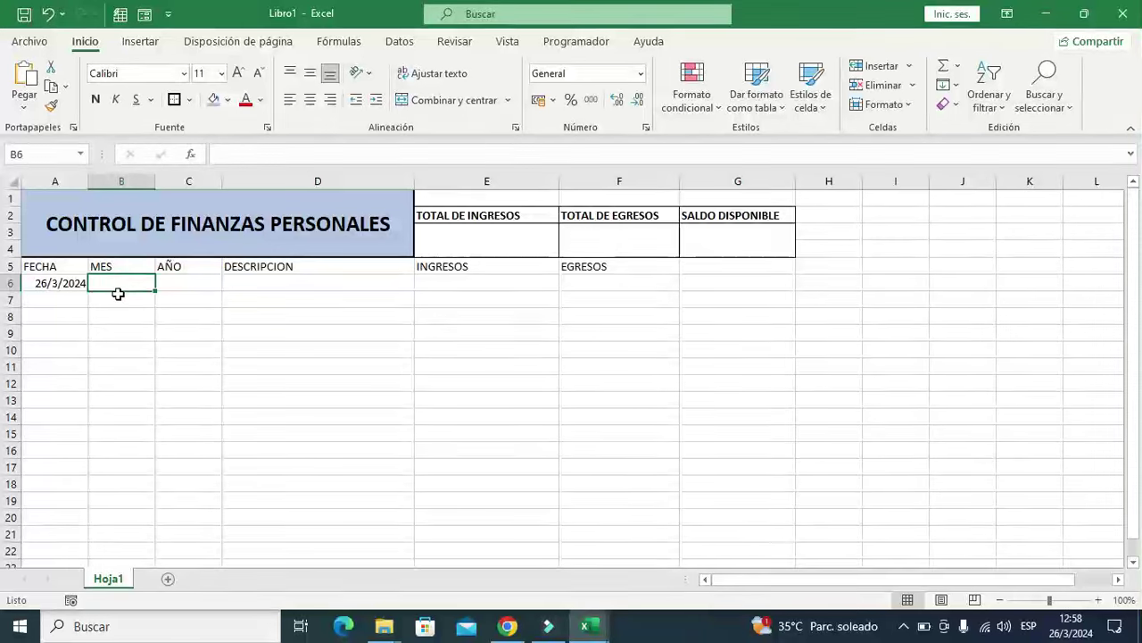
type("=TEXT")
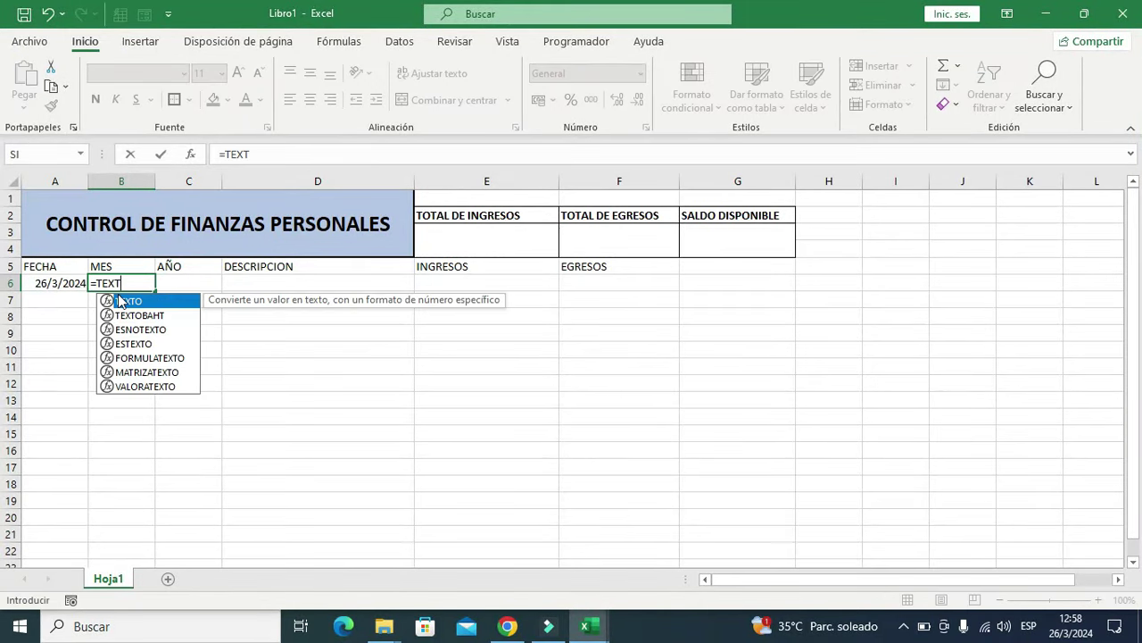
Complete =TEXTO(A6;"MMMM") in B6 so it displays marzo.
double_click(158, 302)
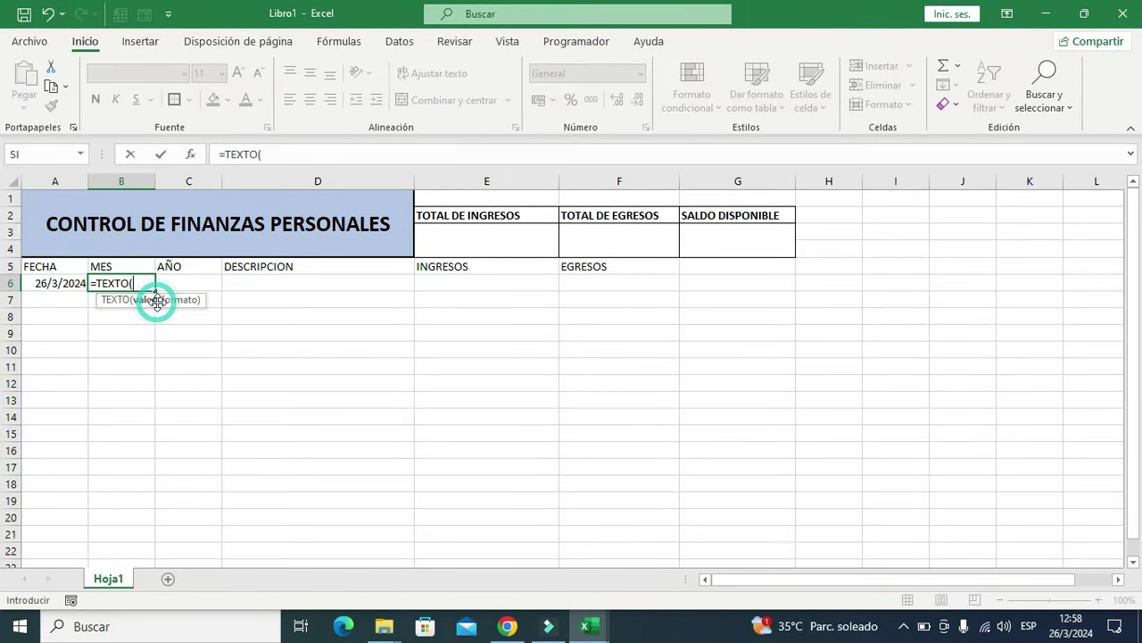
left_click(47, 285)
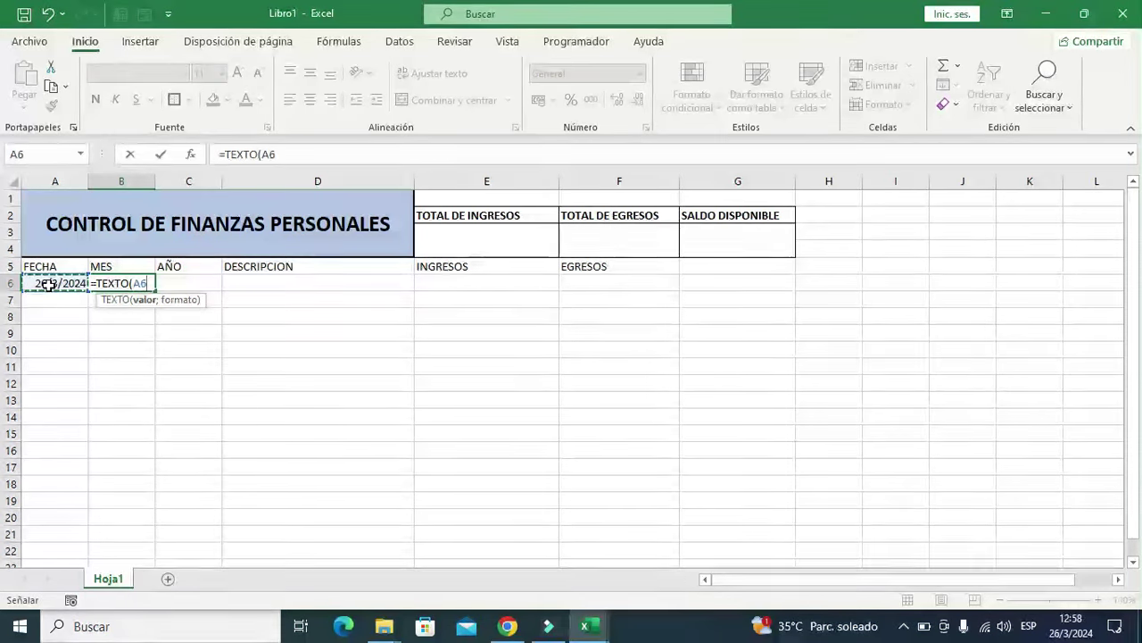
type(";\"MMM")
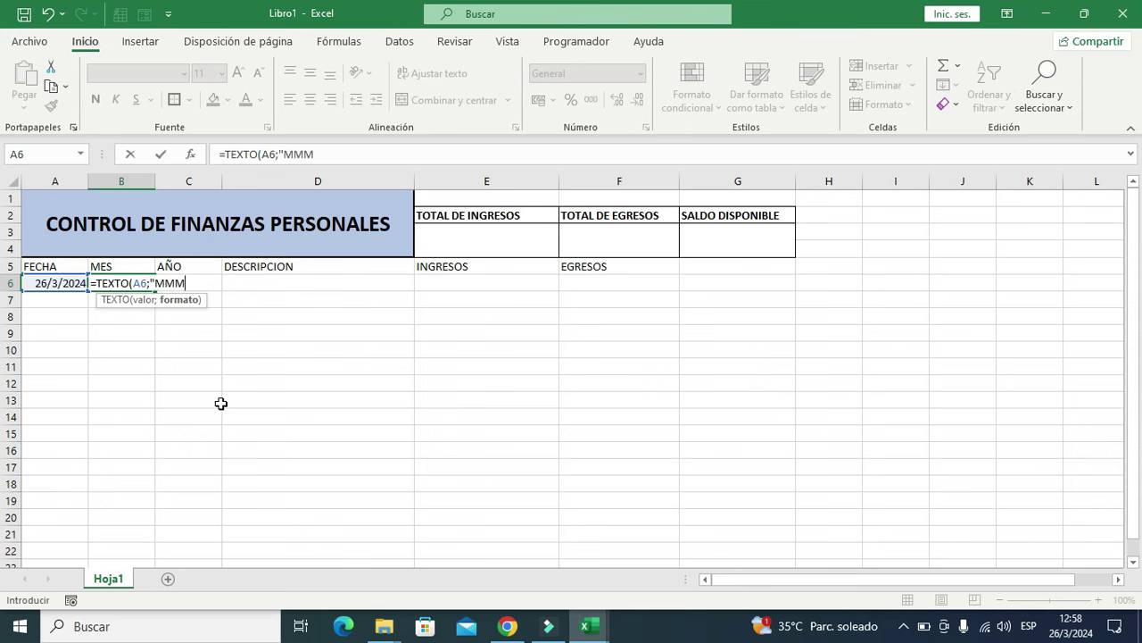
type("\")")
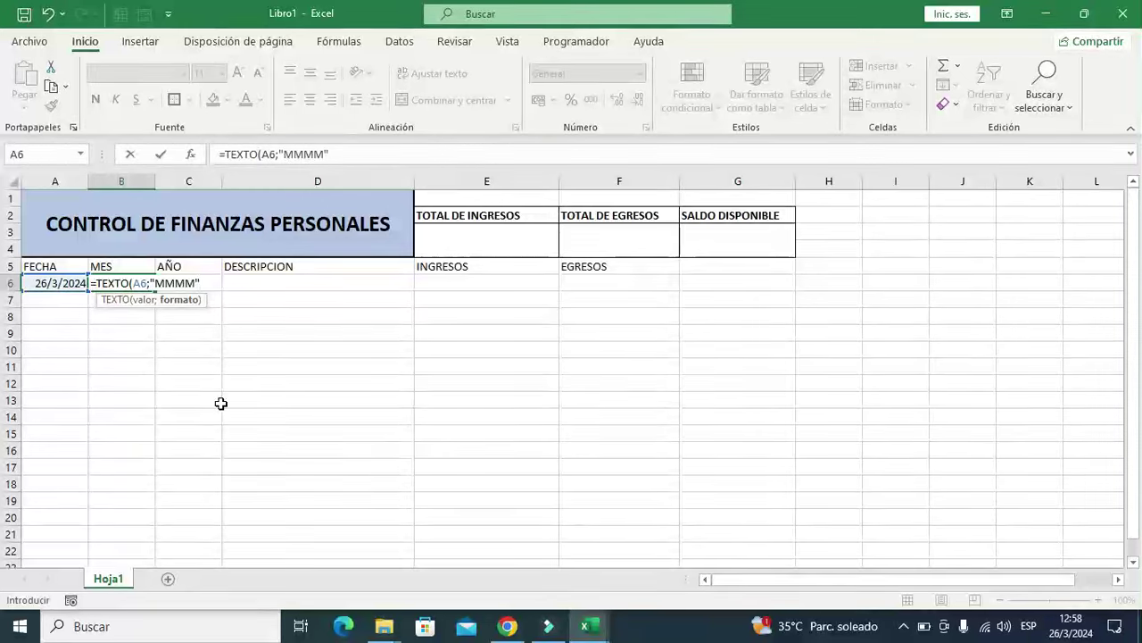
key("Return")
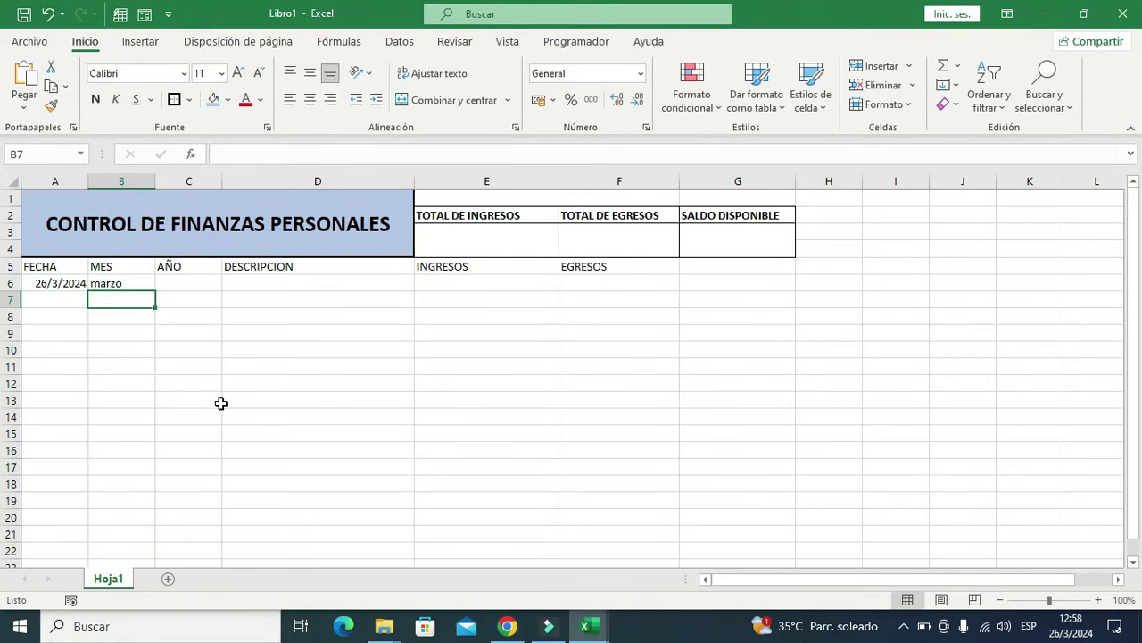
left_click(112, 283)
left_click(140, 321)
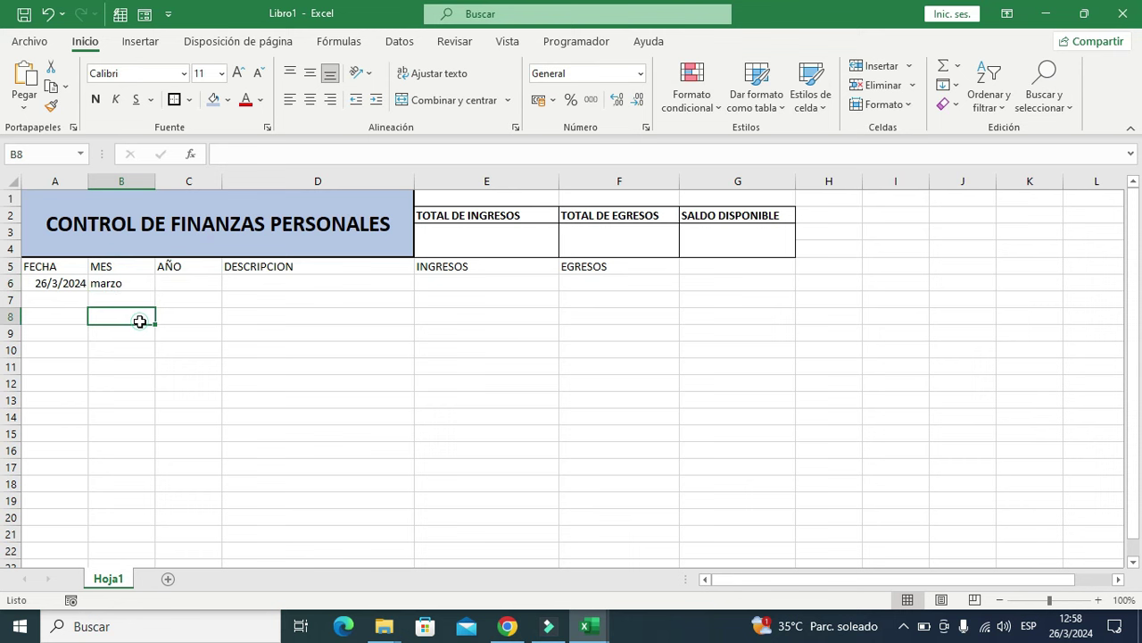
left_click(190, 284)
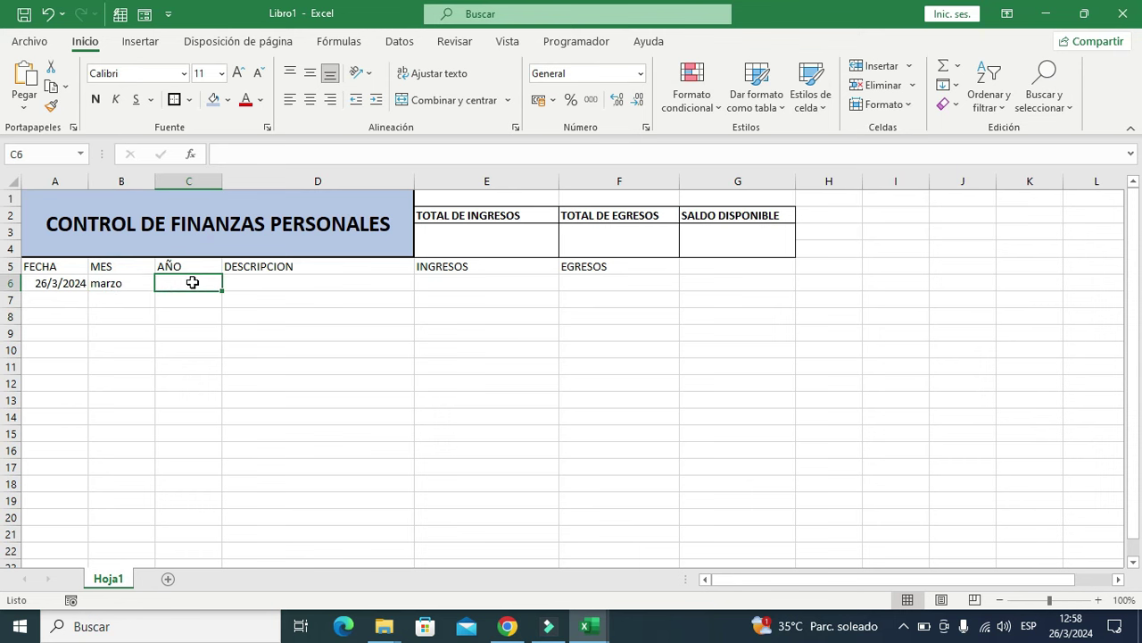
Enter =TEXTO(A6;"YYYY") in C6 so it shows the year 2024.
type("=TEXT")
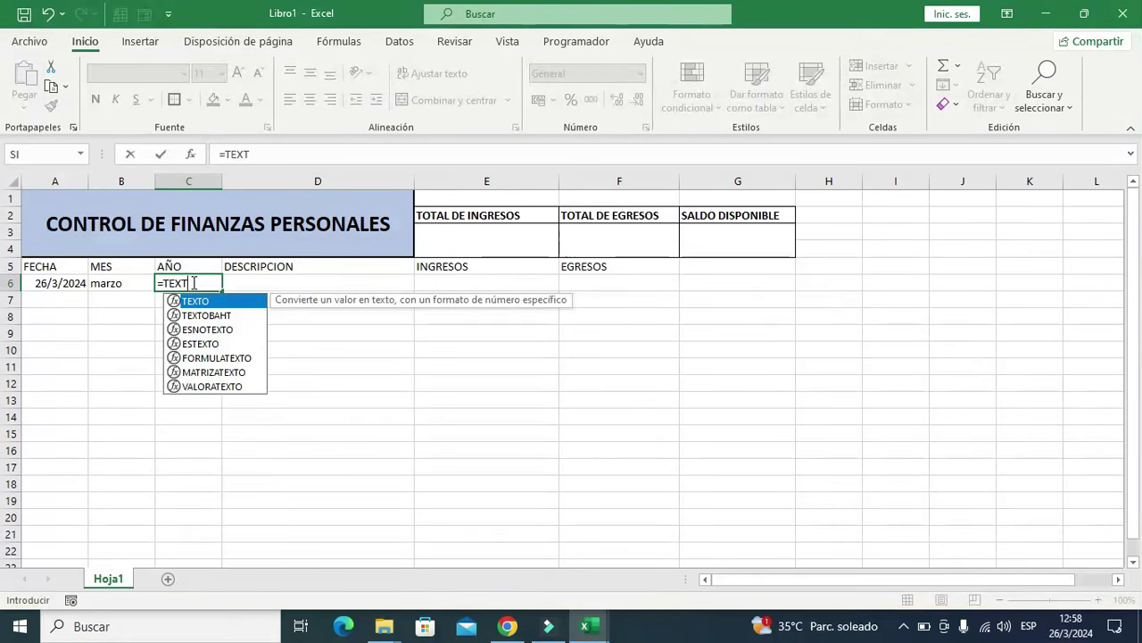
double_click(214, 303)
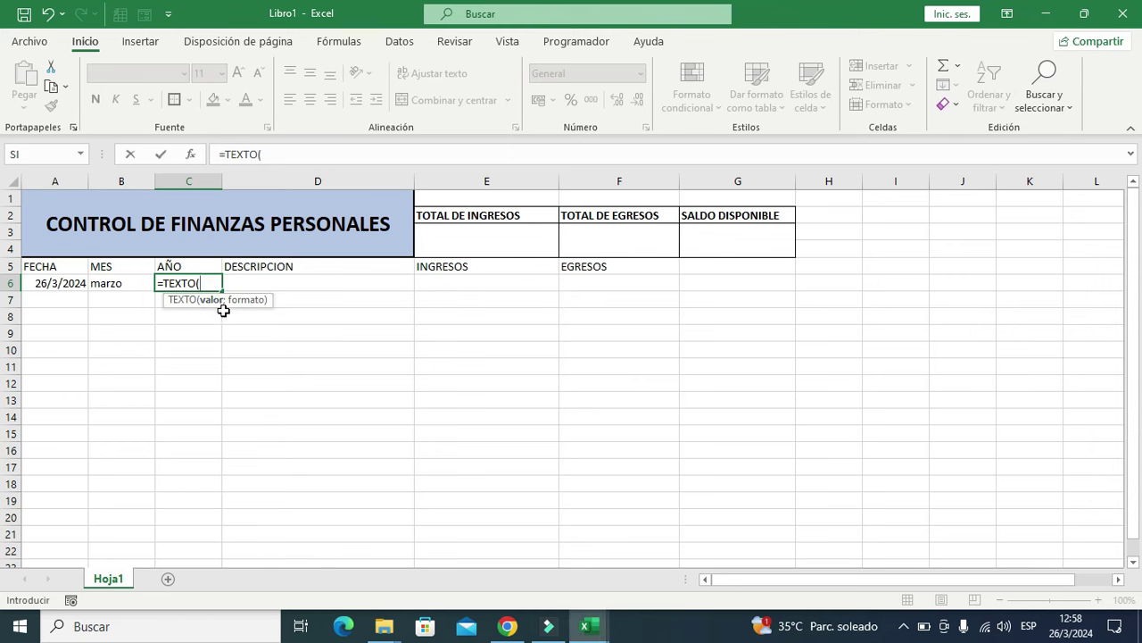
left_click(46, 285)
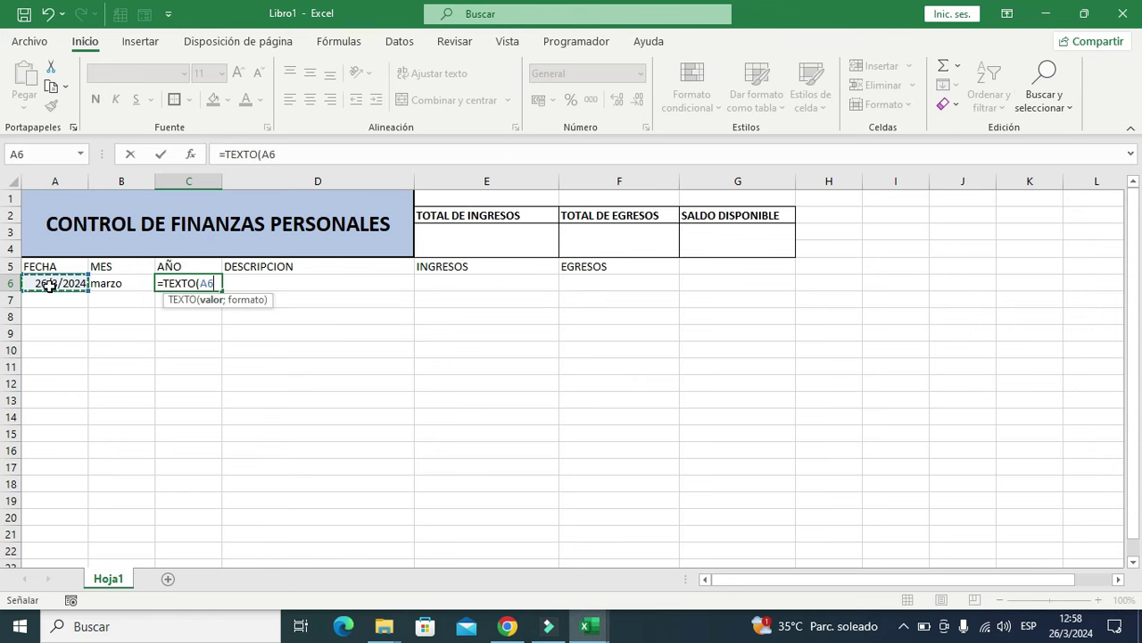
type(";\"")
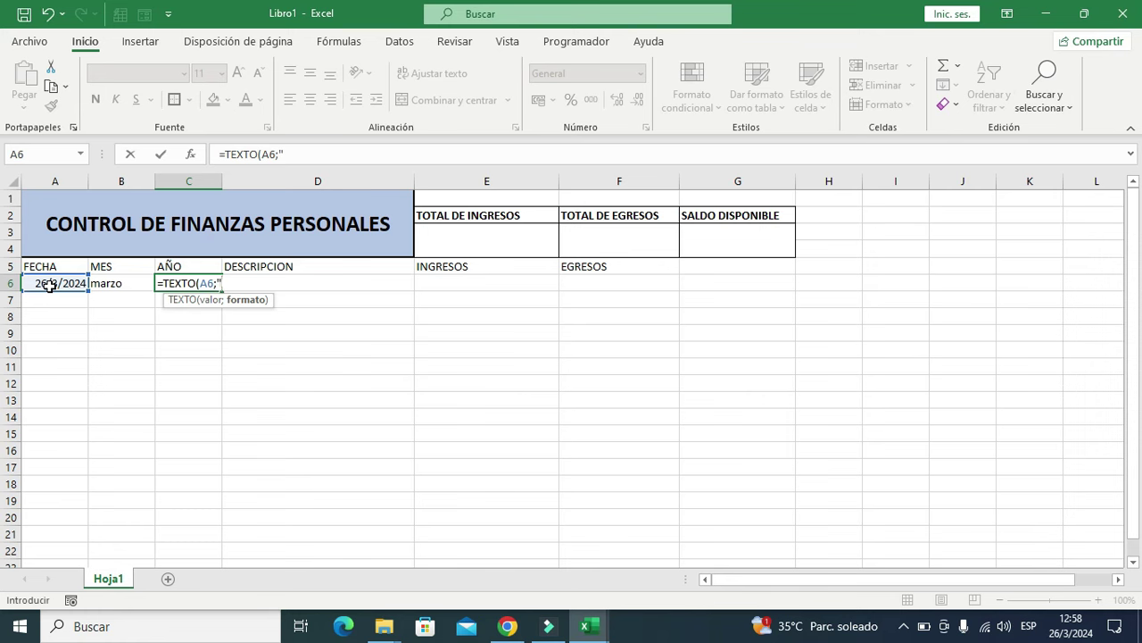
type("YYYY\"")
type(")")
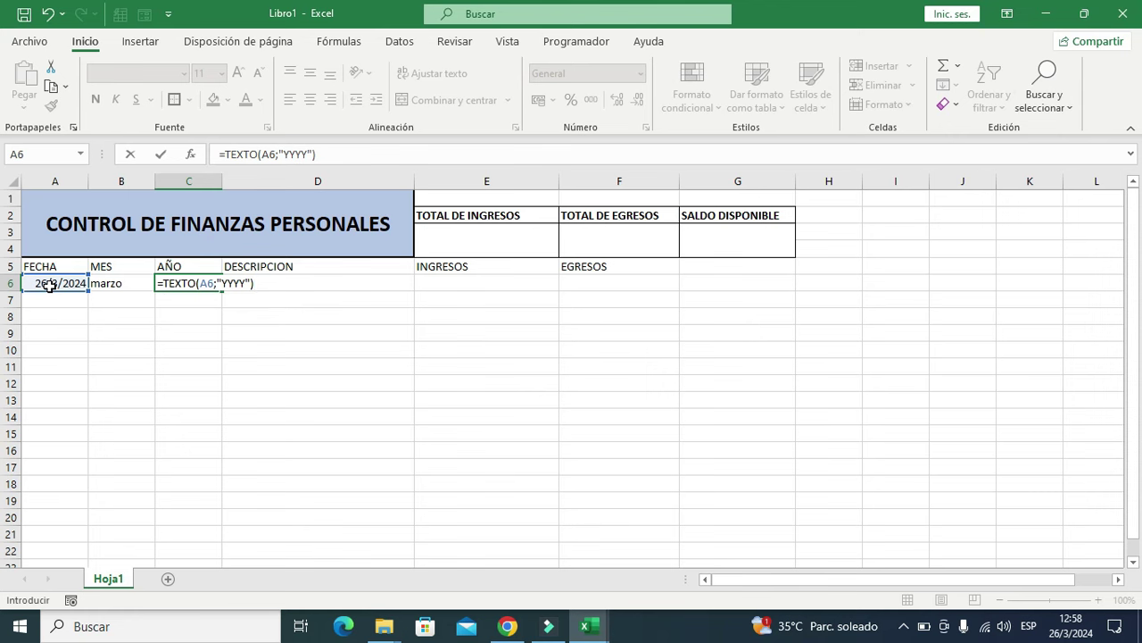
key("Return")
left_click(149, 364)
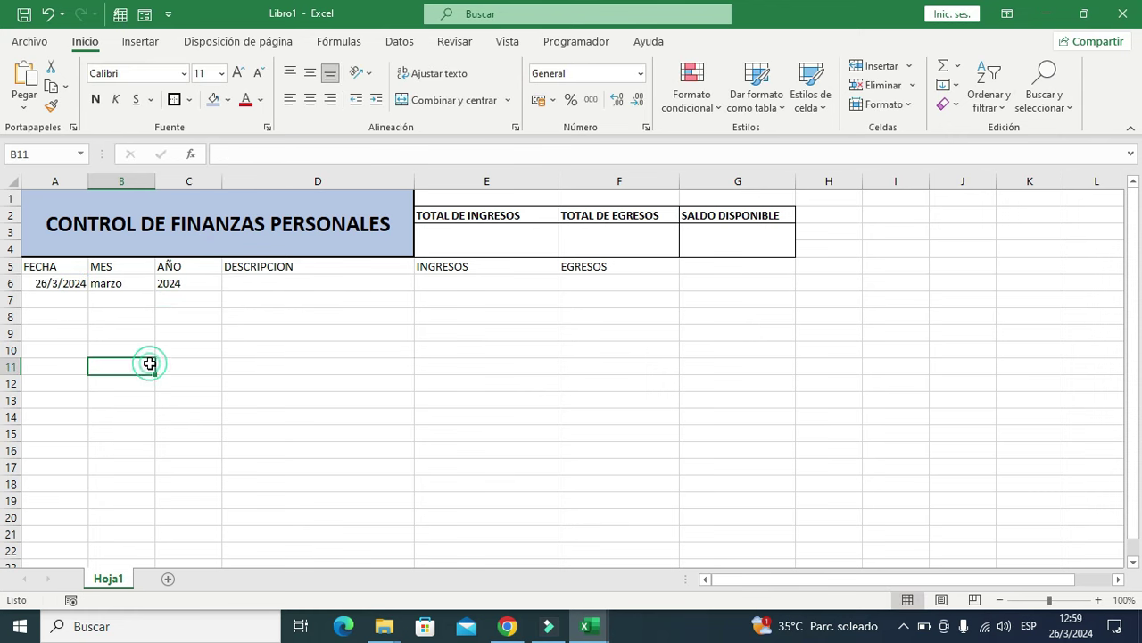
left_click(179, 288)
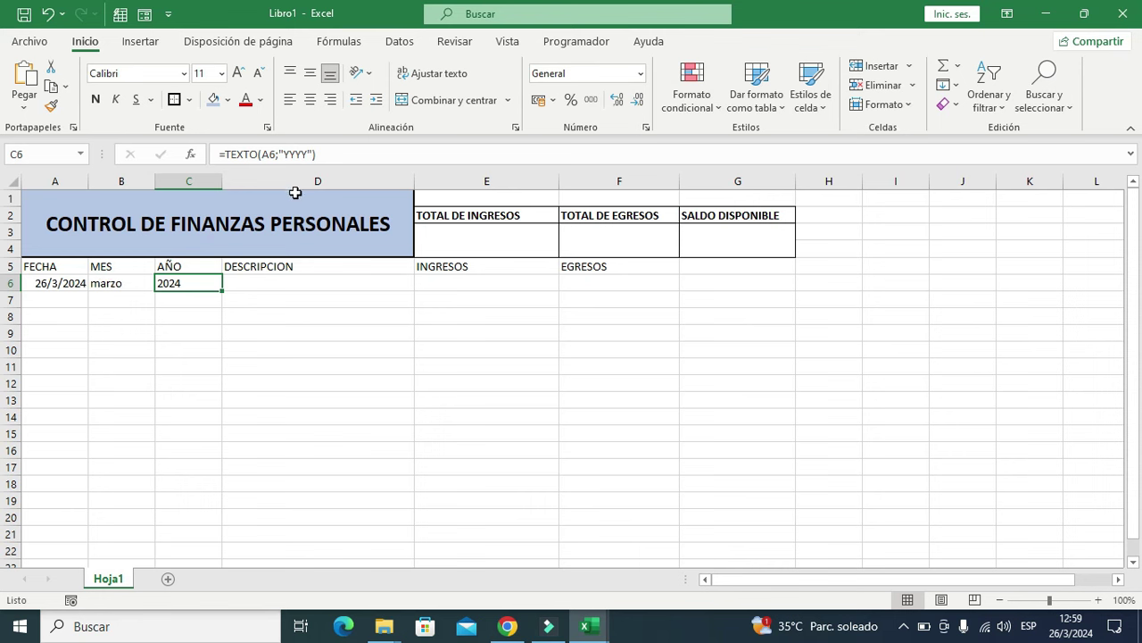
Enter SALARIO MENSUAL in D6 and 1200 income in E6.
left_click(250, 294)
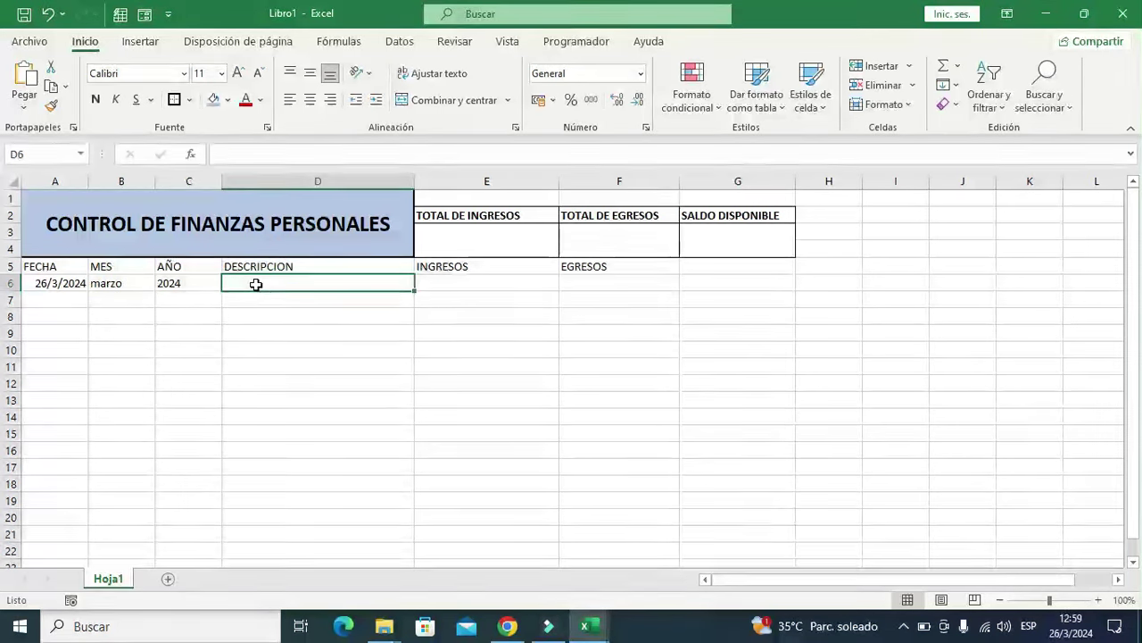
type("SALARIO MENSUAL")
left_click(503, 280)
left_click(306, 347)
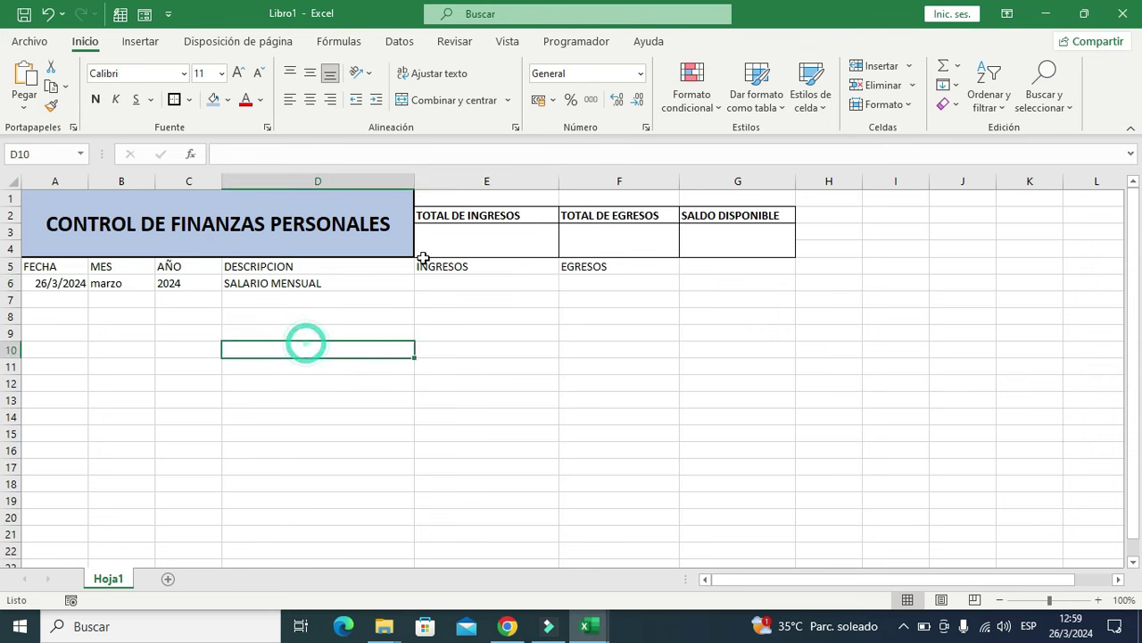
left_click(463, 283)
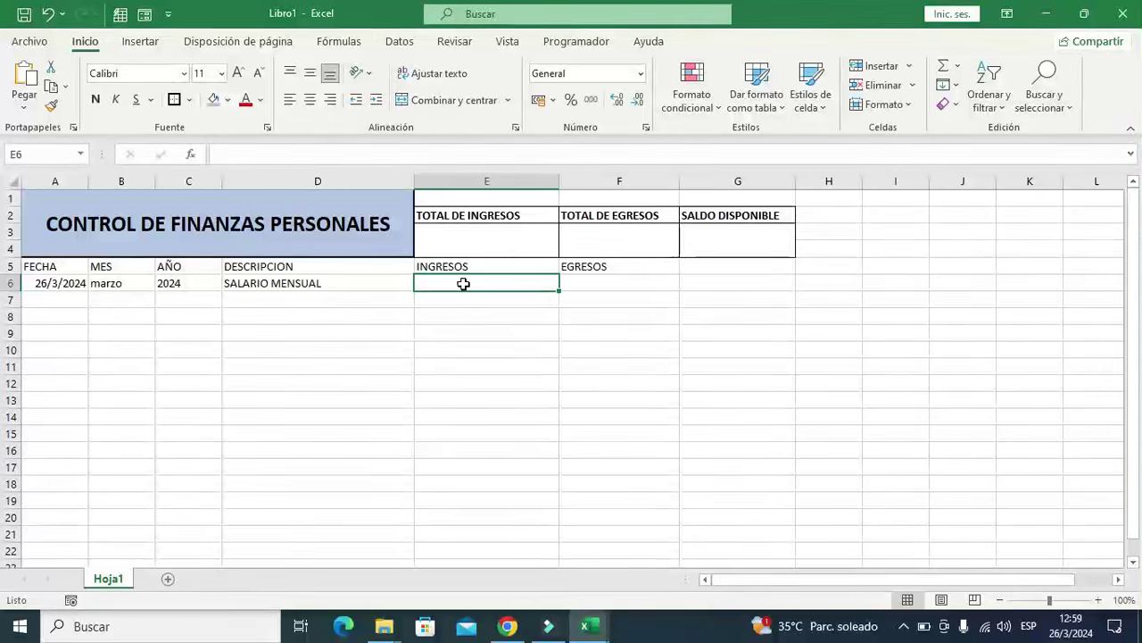
type("1200")
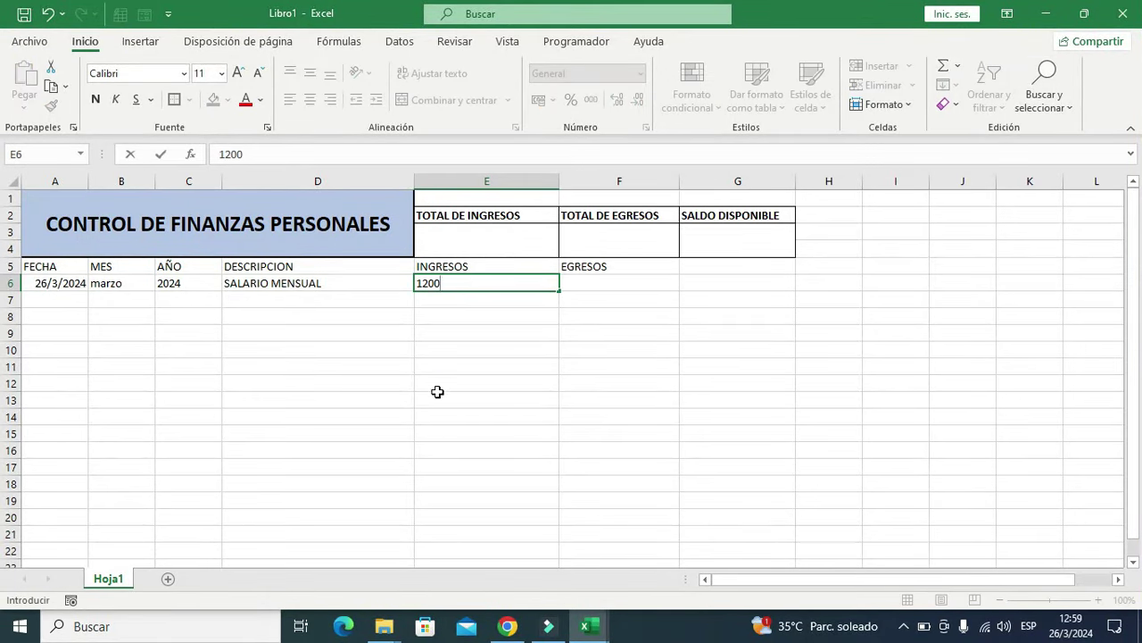
left_click(438, 390)
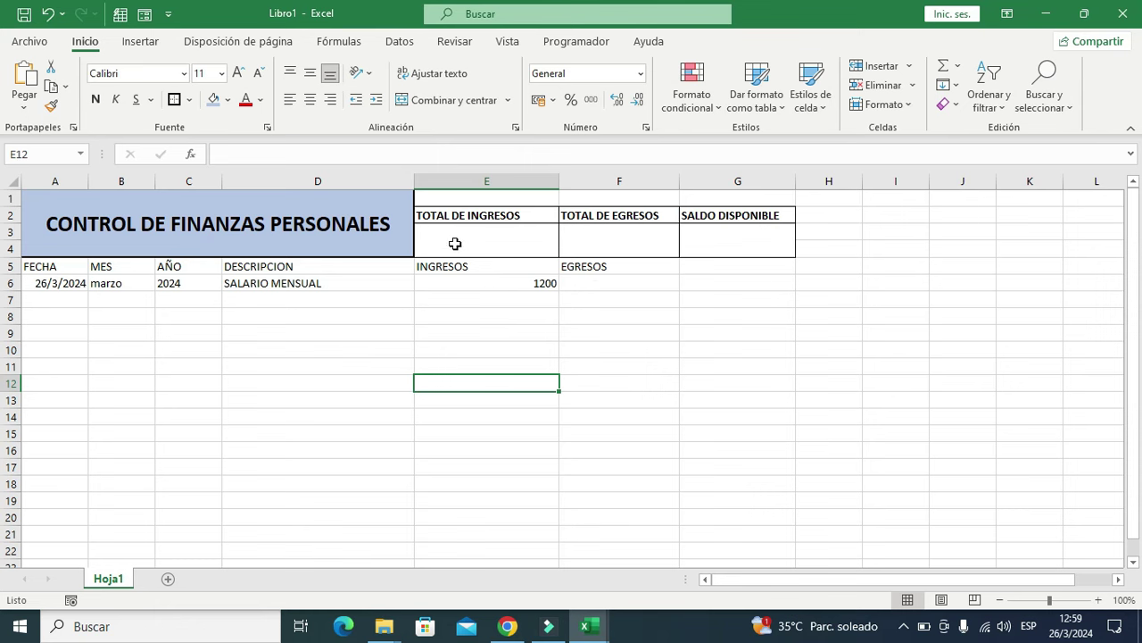
Apply accounting currency format with two decimals to E3:G6, showing $ 1,200.00.
left_click_drag(455, 244, 763, 275)
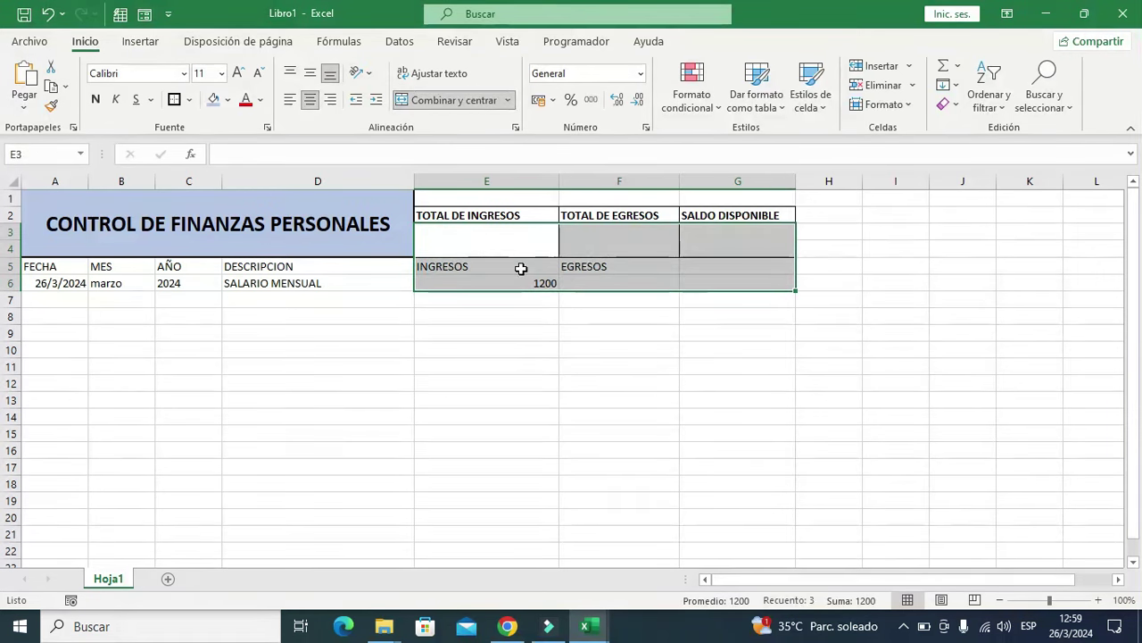
left_click(553, 101)
left_click(585, 191)
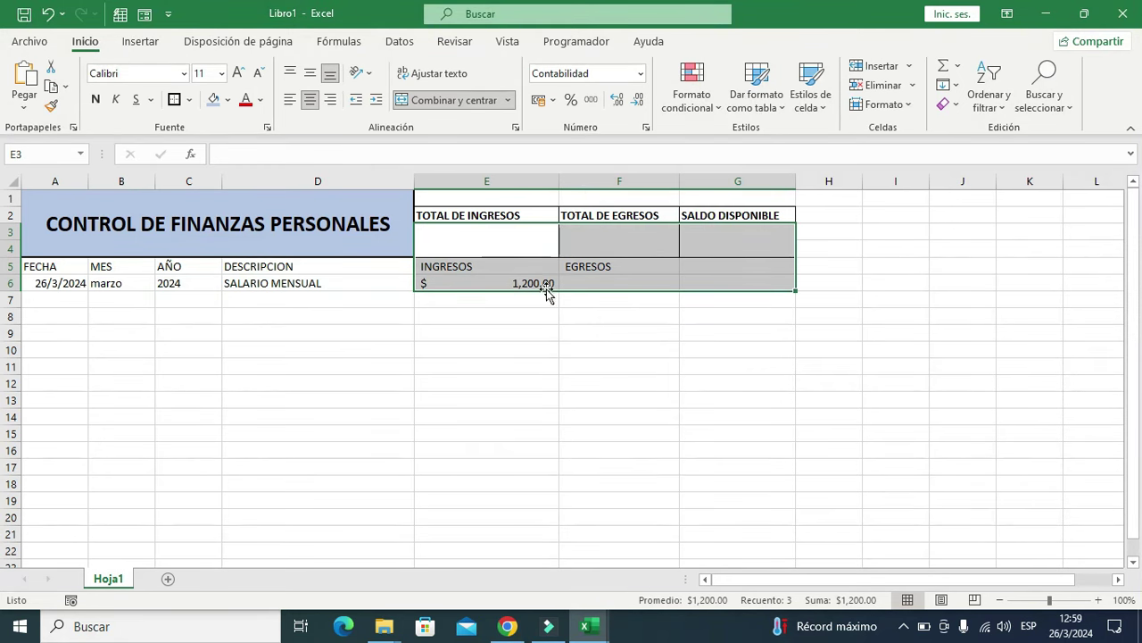
left_click(634, 103)
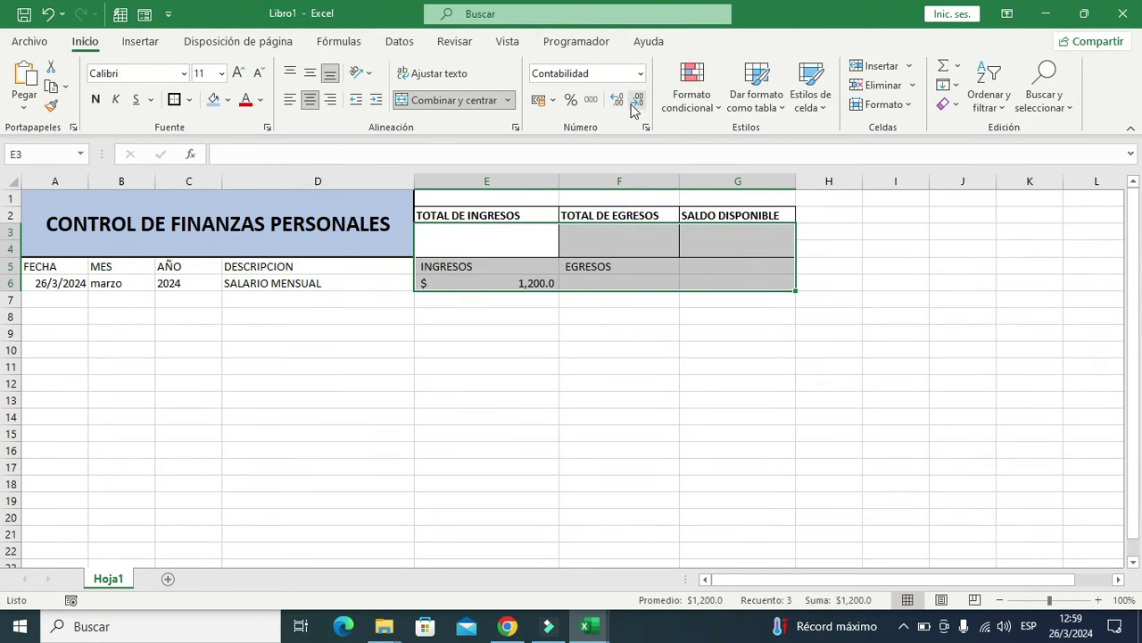
double_click(617, 100)
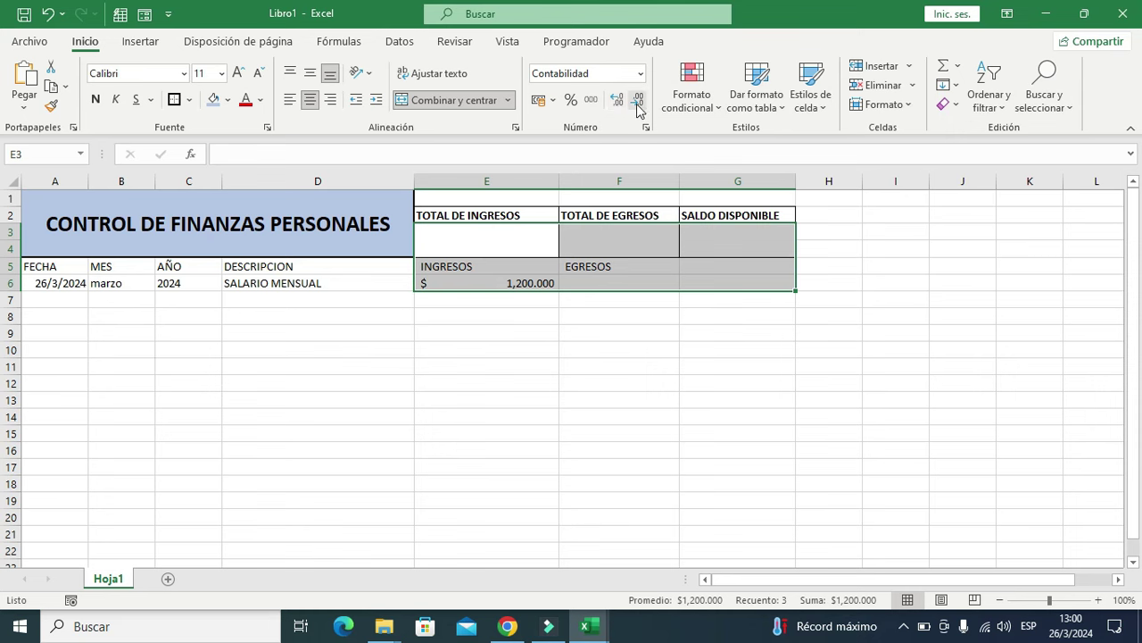
left_click(637, 104)
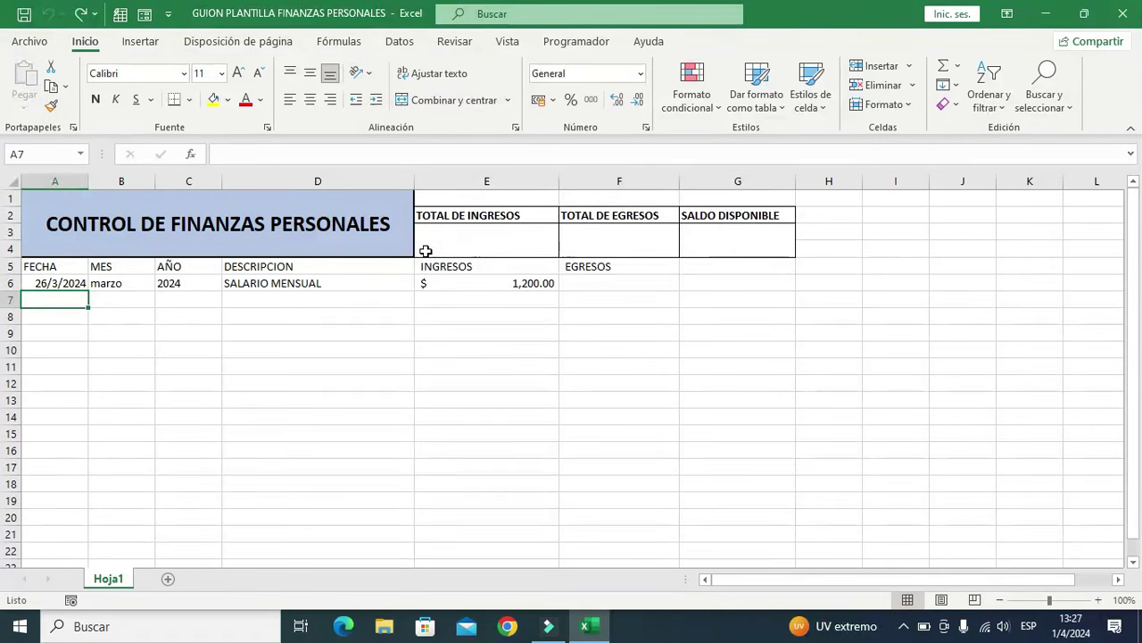
Enter today's date 1/4/2024 in A7 and fill the month and year formulas down to row 7.
key("ctrl+semicolon")
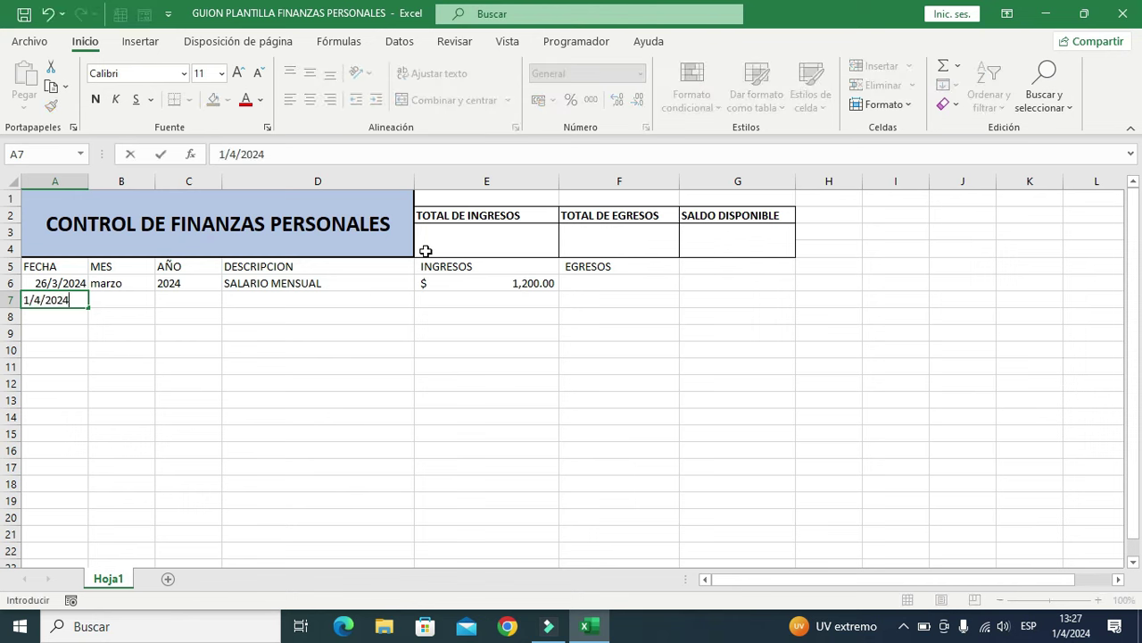
left_click(173, 359)
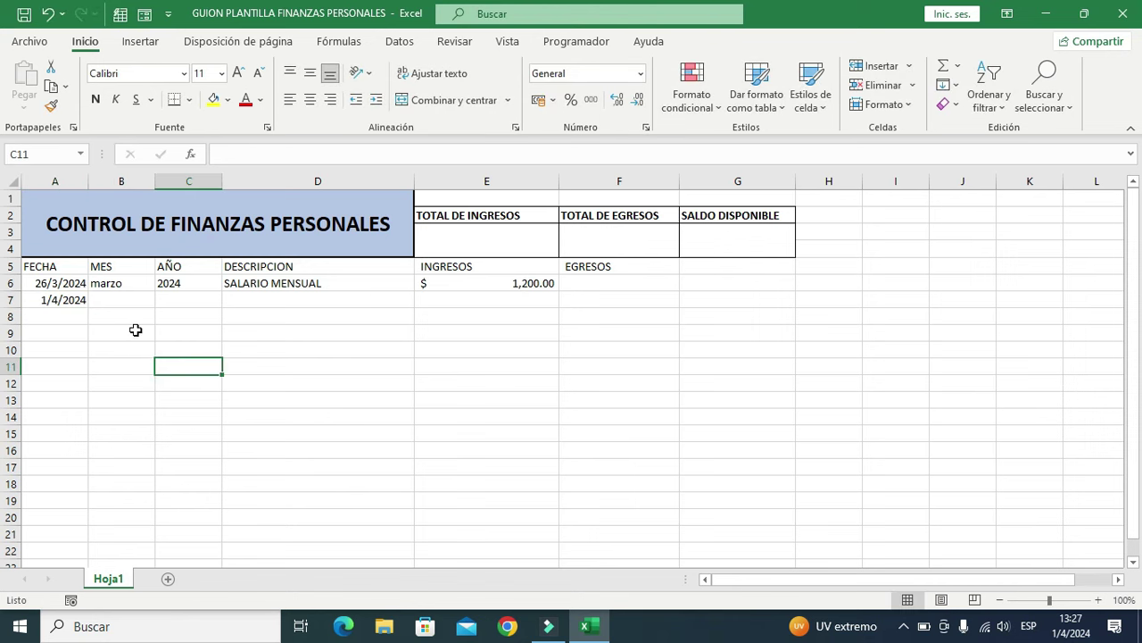
left_click(105, 284)
left_click_drag(156, 292, 156, 304)
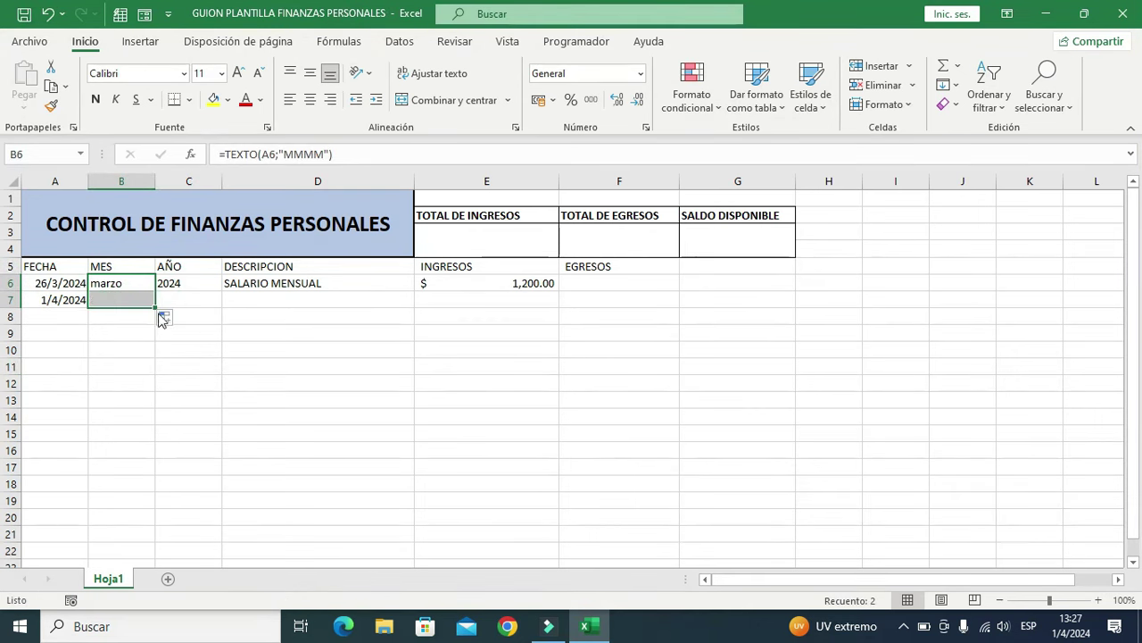
left_click(187, 283)
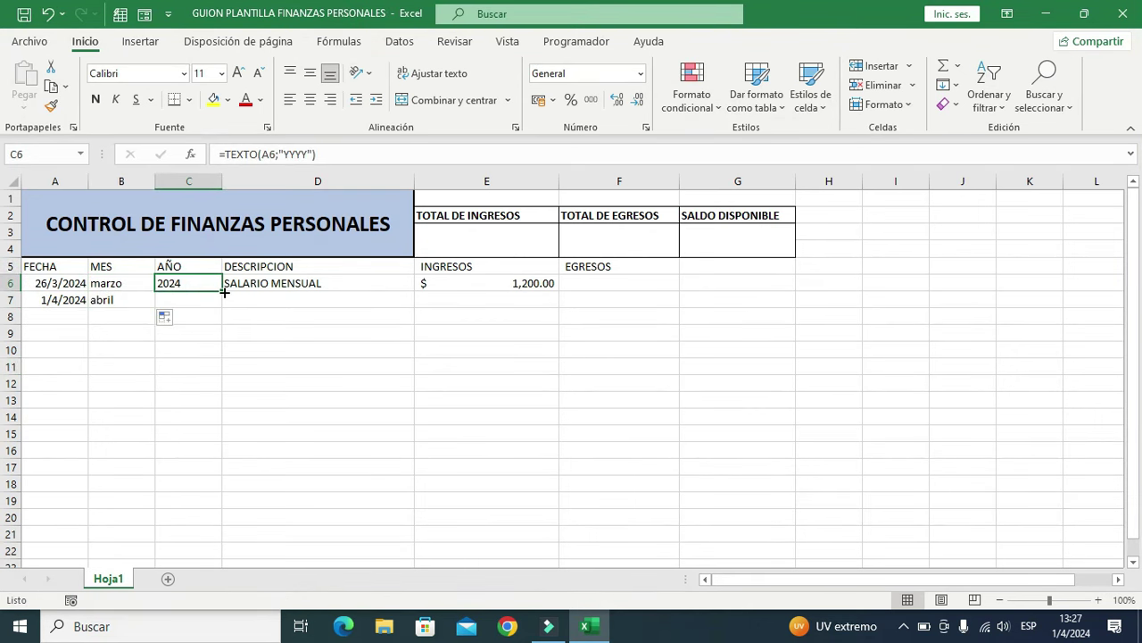
left_click_drag(222, 292, 223, 309)
left_click(189, 361)
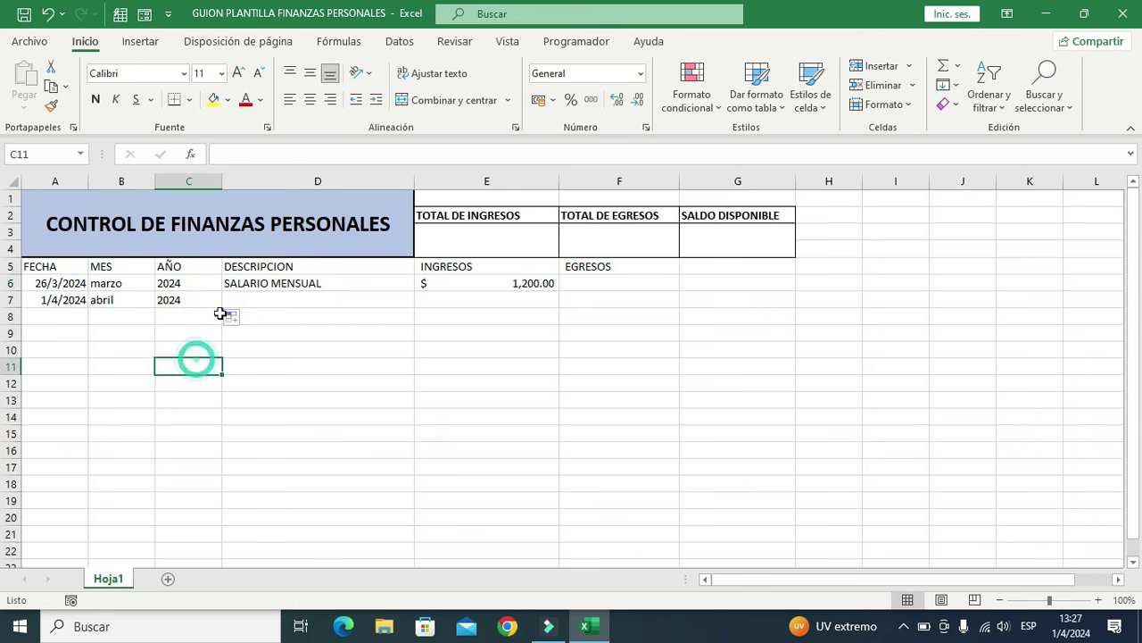
Enter PAGO DE ARRIENDO in D7 and start the 500 expense in F7.
left_click(256, 300)
type("PAGO DE ARRIENDO")
left_click(501, 351)
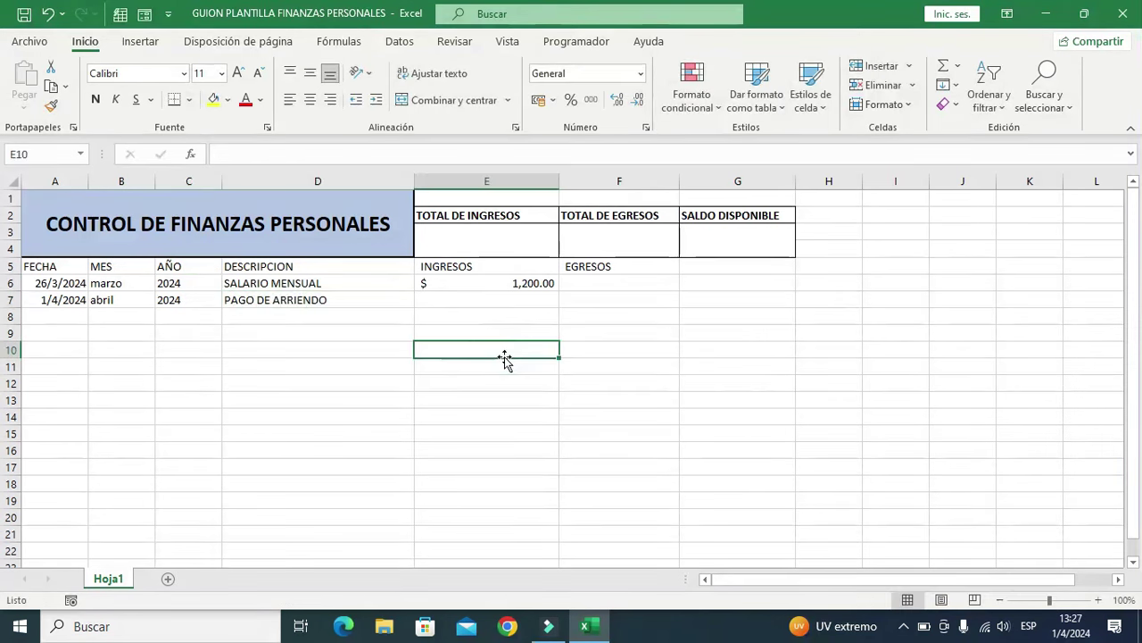
left_click(480, 300)
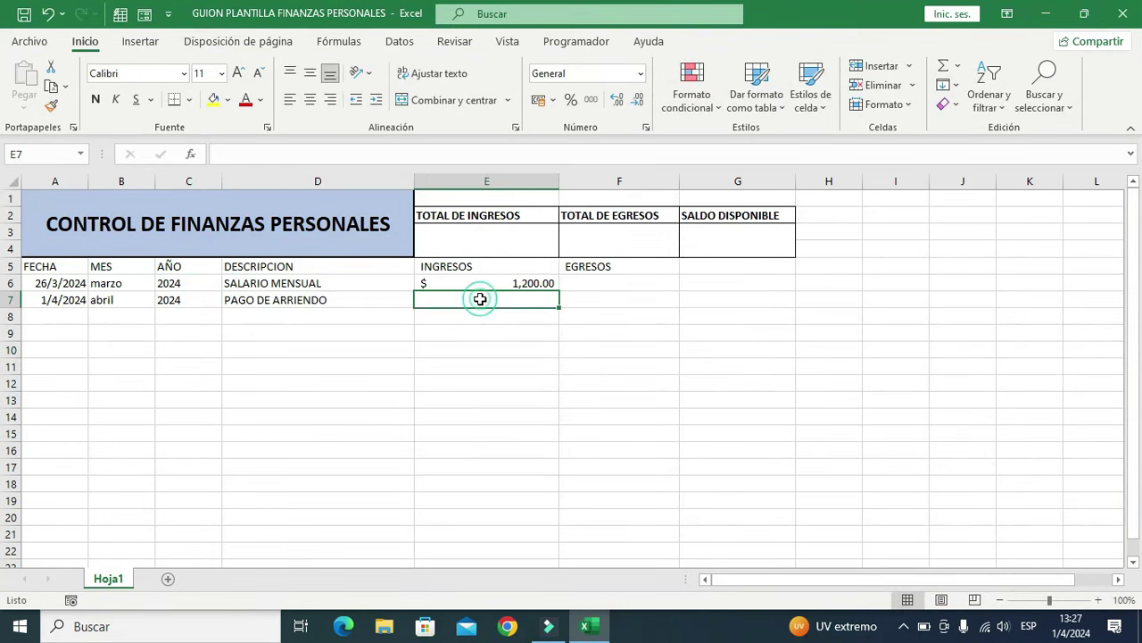
left_click(597, 299)
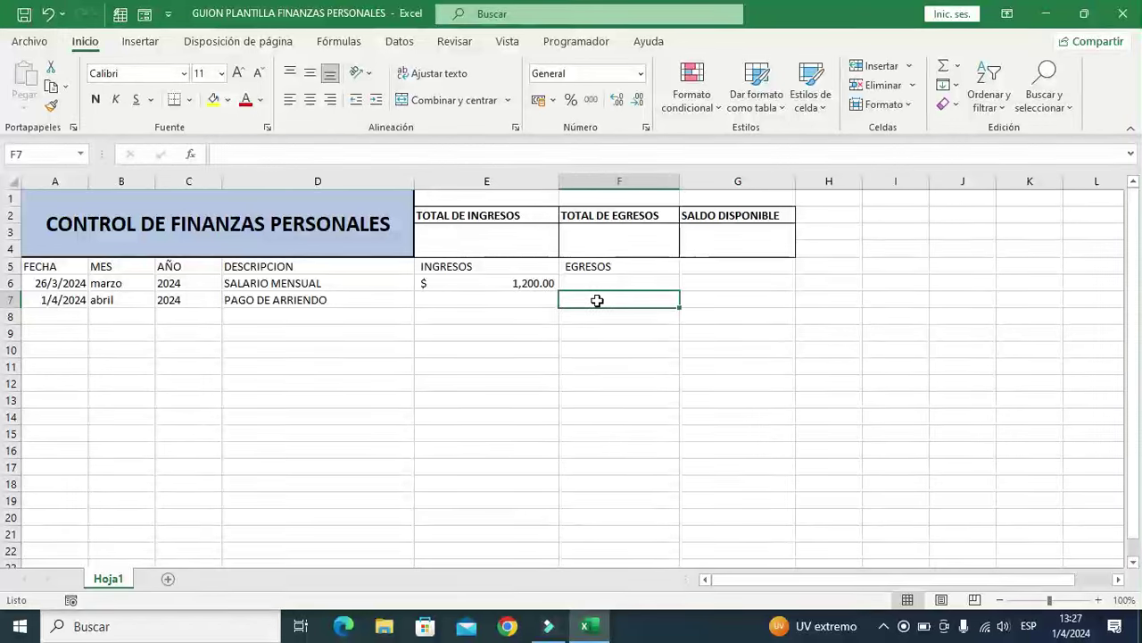
type("500")
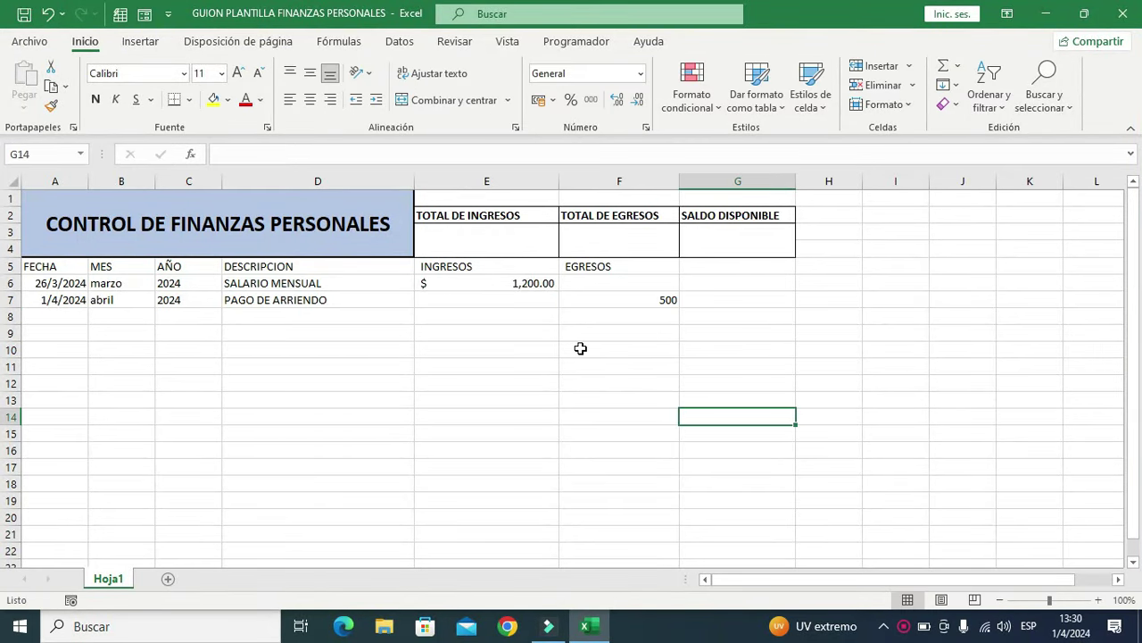
Apply Accounting currency format to the F7 expense so it reads $ 500.00.
left_click(620, 298)
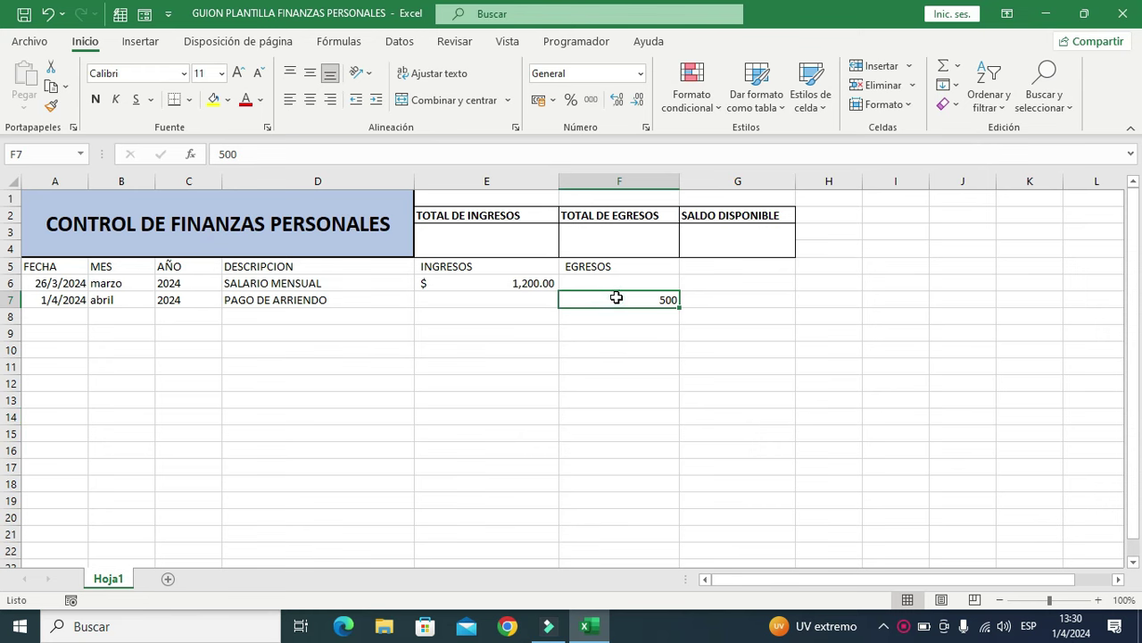
left_click(556, 100)
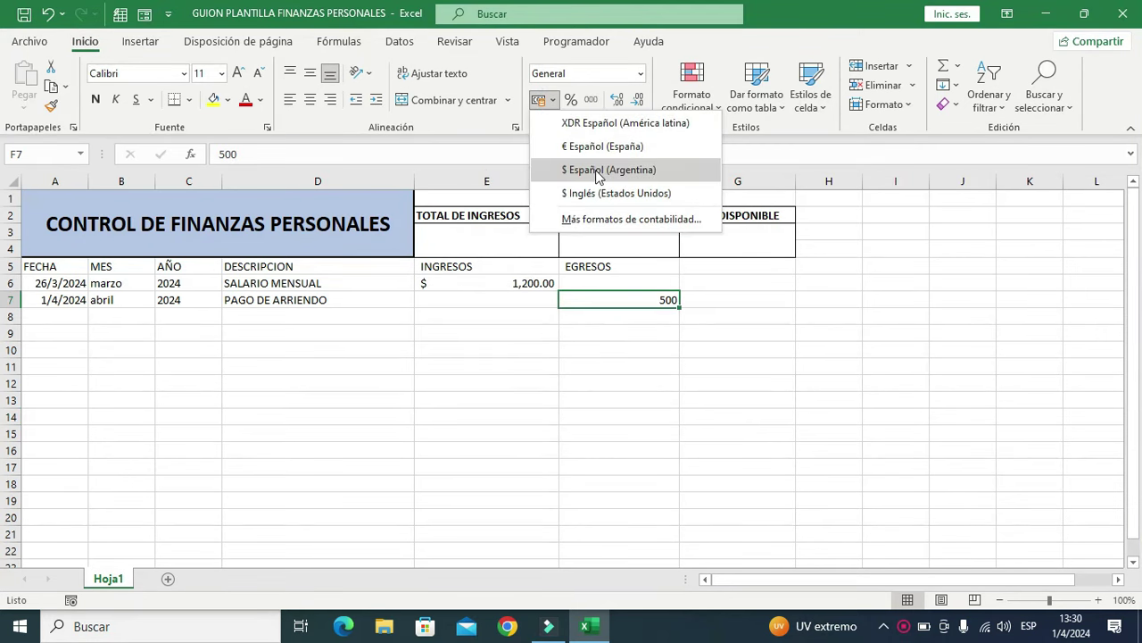
left_click(584, 197)
left_click(596, 376)
left_click(319, 435)
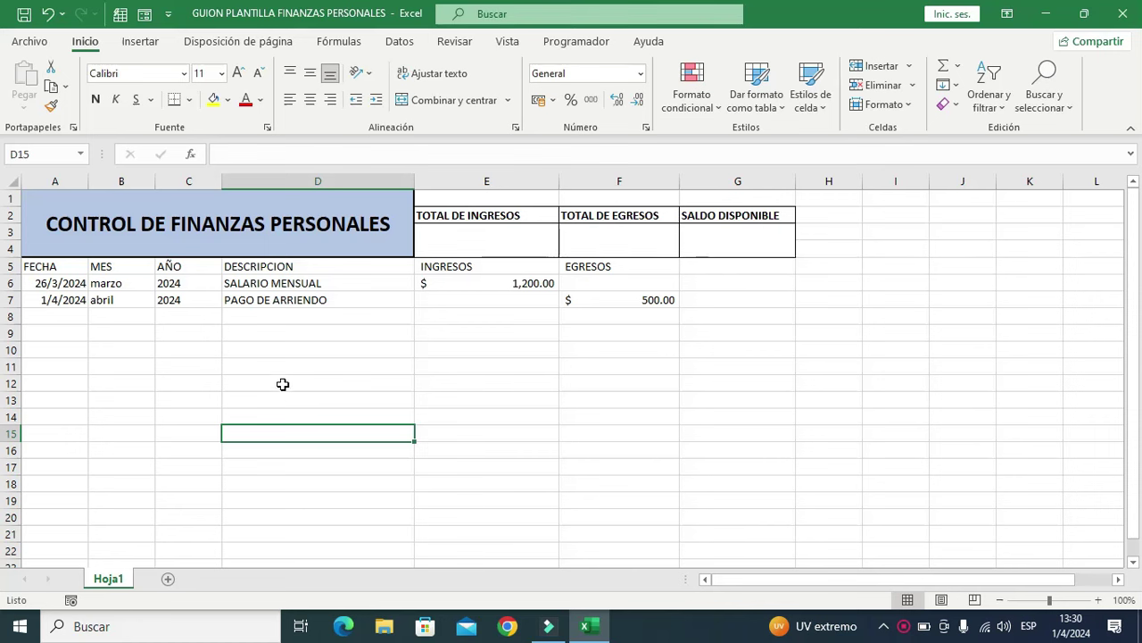
Convert A5:F7 into a table, keeping the FECHA-to-EGRESOS row as headers.
left_click_drag(37, 265, 639, 300)
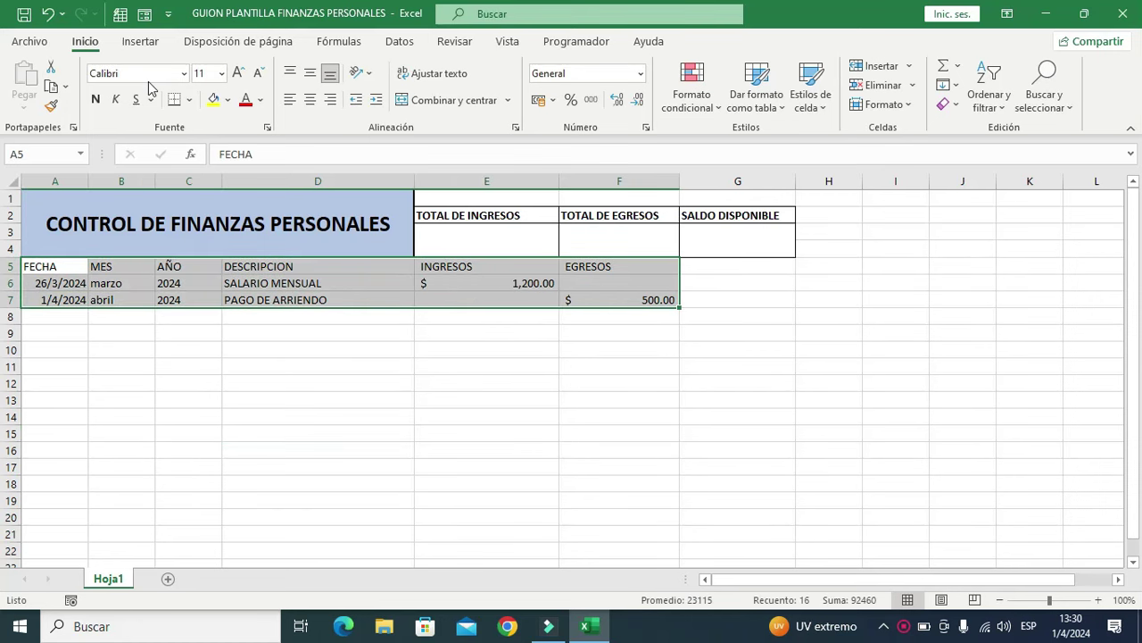
left_click(139, 42)
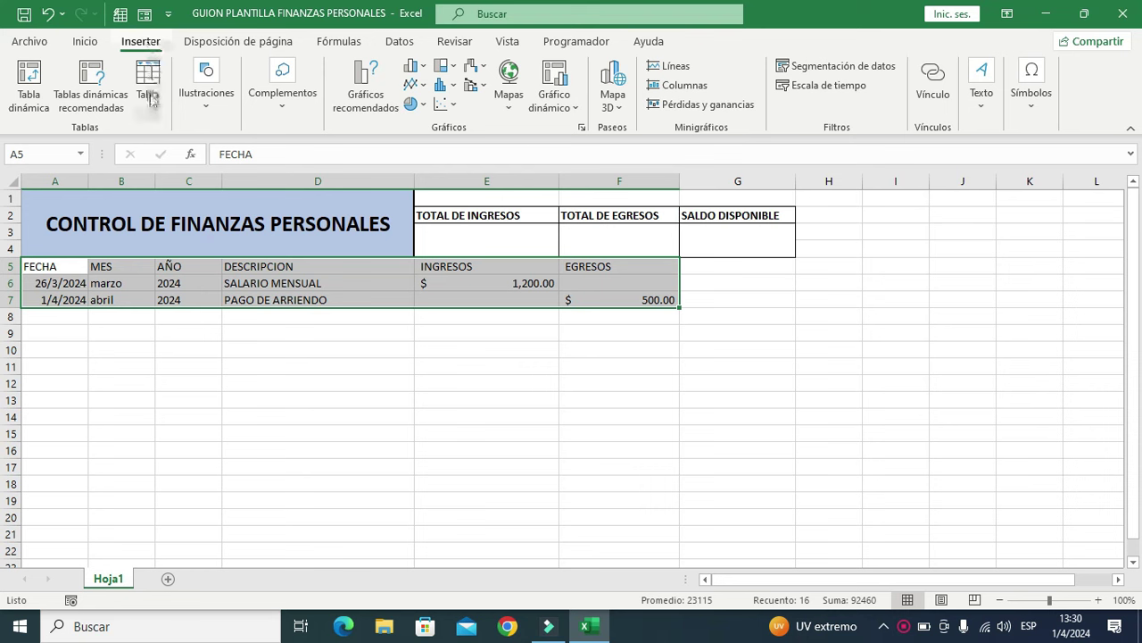
left_click(147, 75)
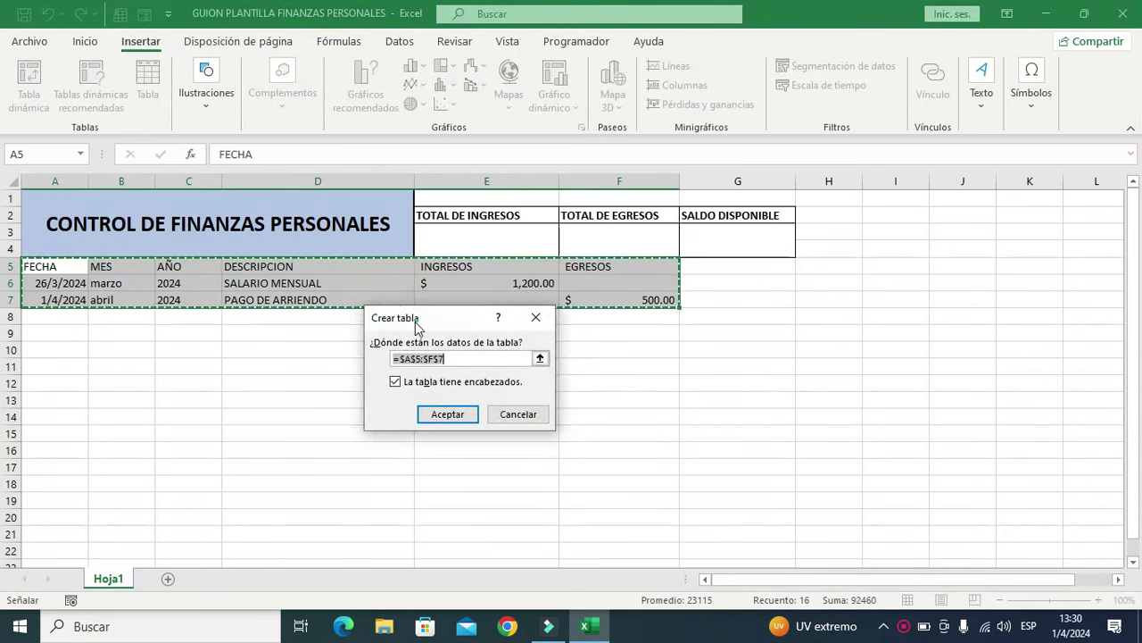
left_click_drag(418, 325, 259, 350)
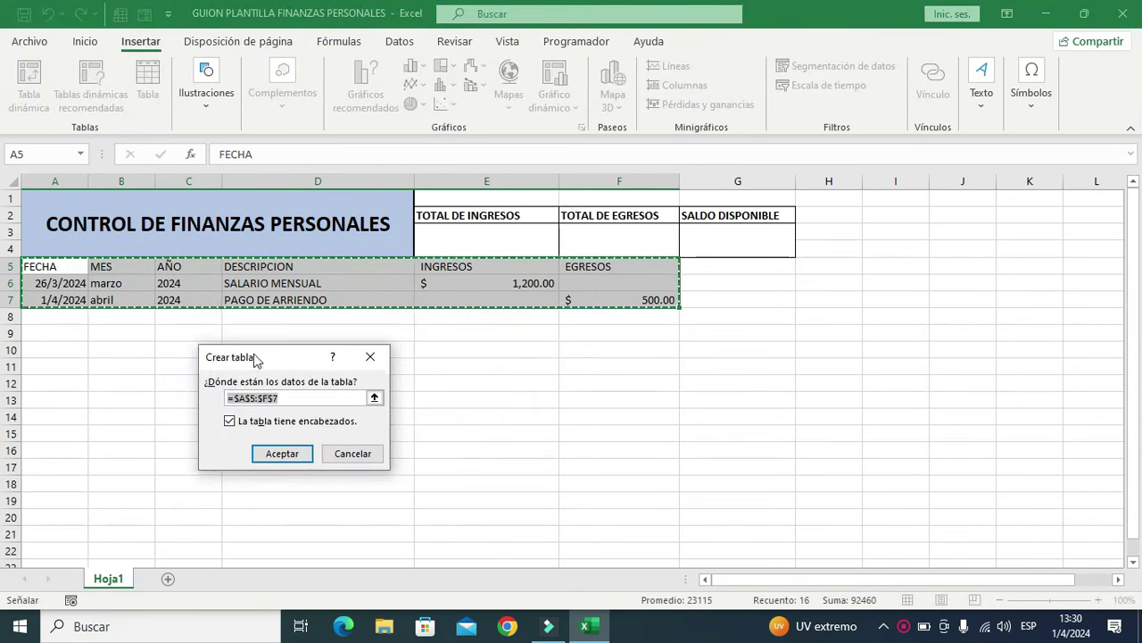
left_click(236, 408)
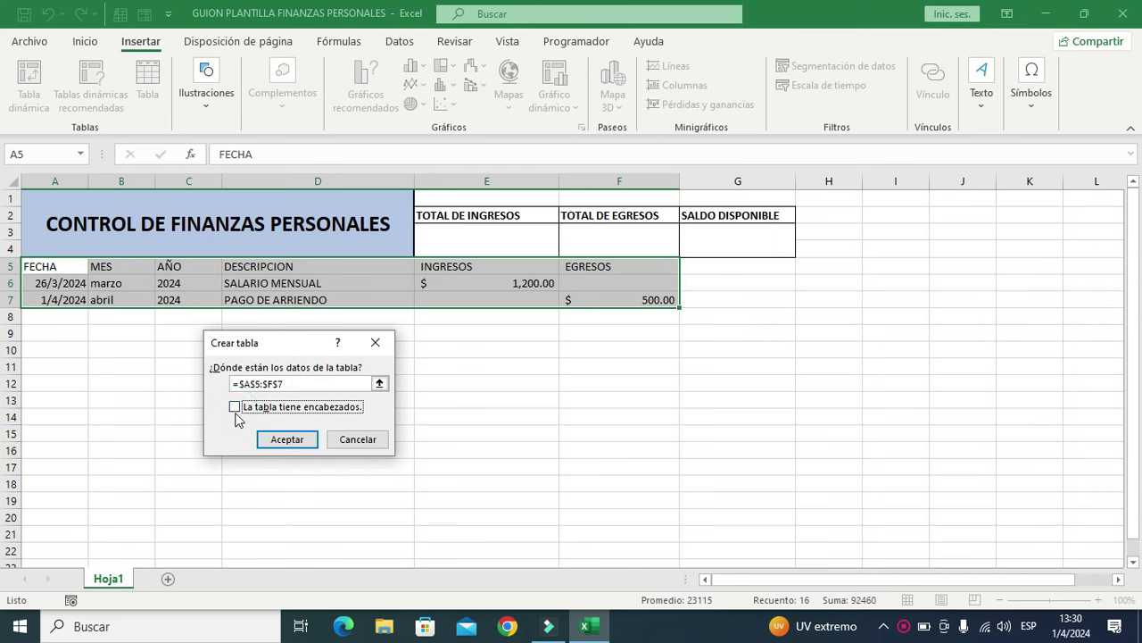
left_click(236, 411)
left_click(287, 439)
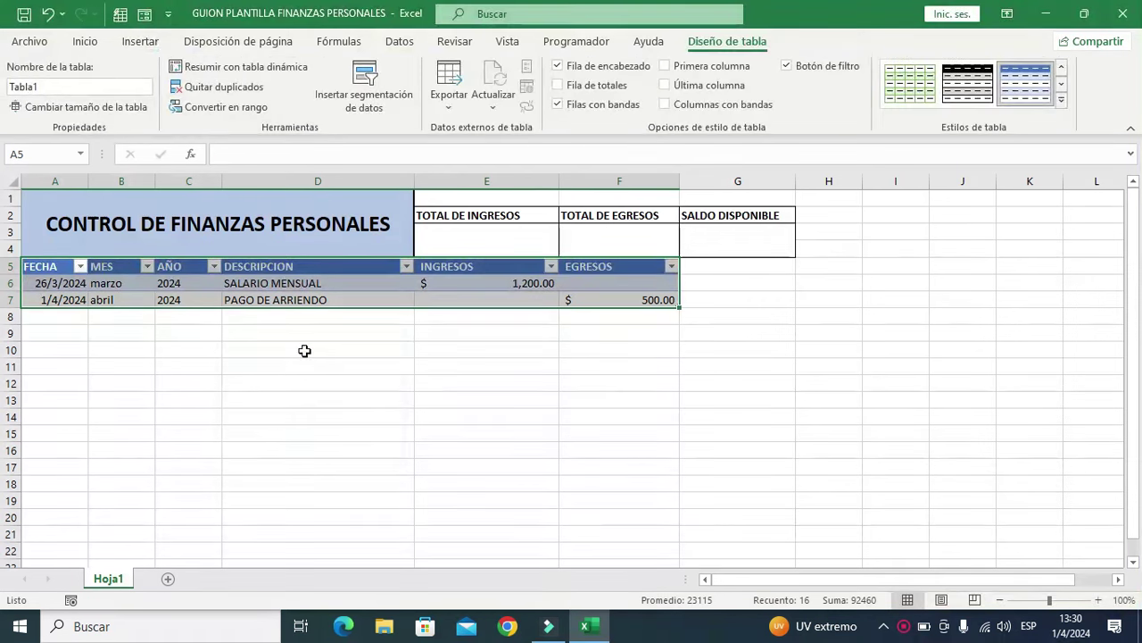
Rename the table from Tabla1 to FINANZAS.
left_click(50, 86)
key("BackSpace")
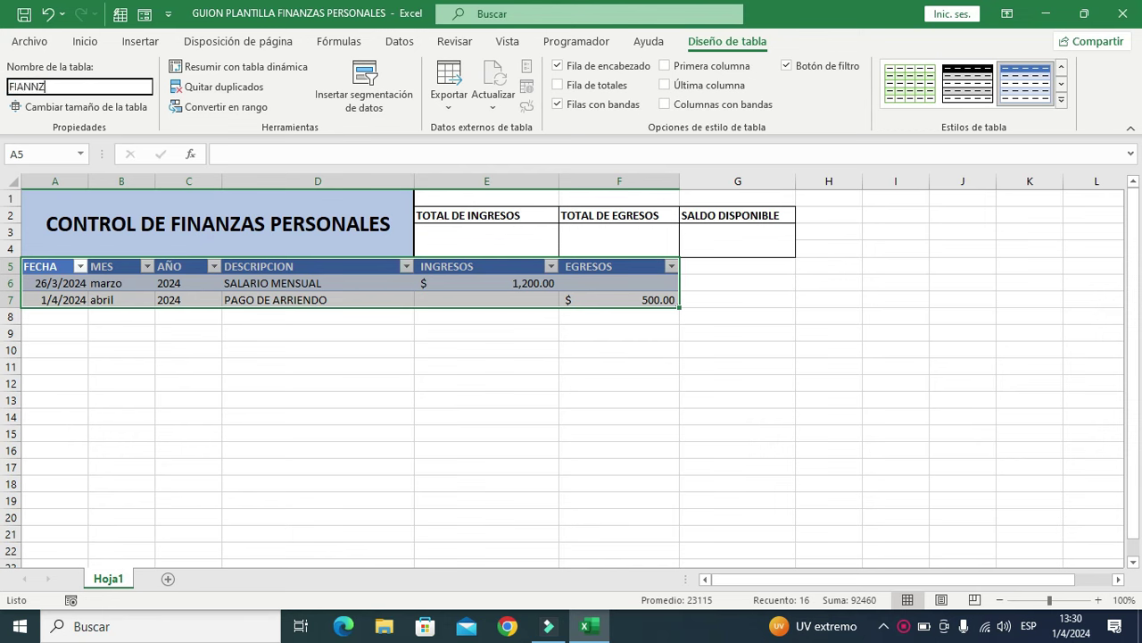
type("AS")
key("Return")
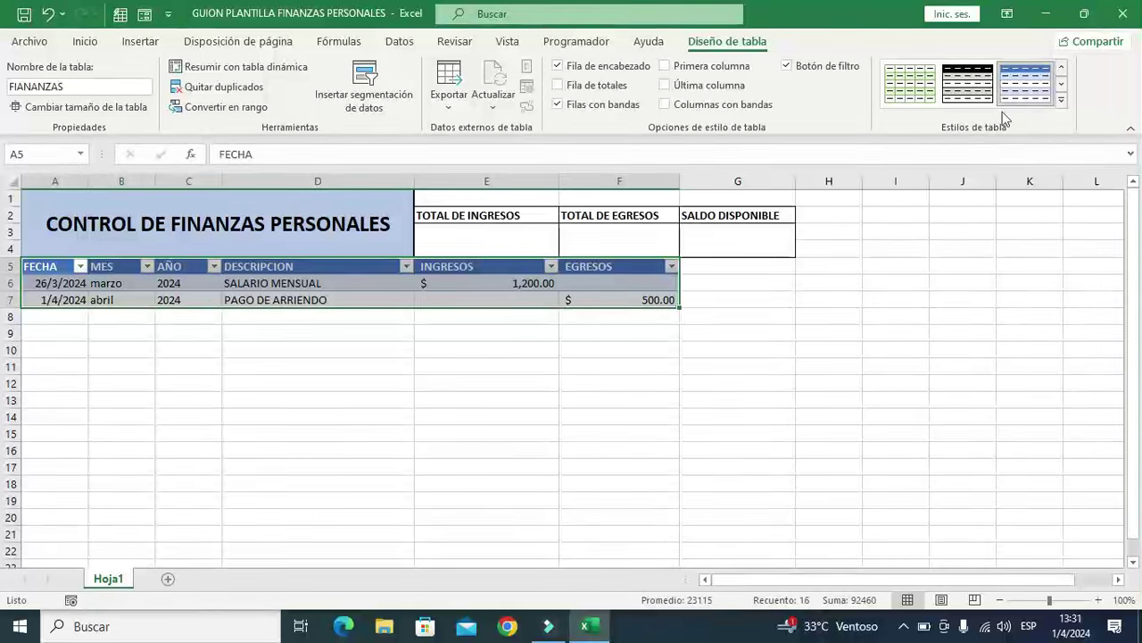
Apply a green banded table style to the FINANZAS table.
left_click(1062, 101)
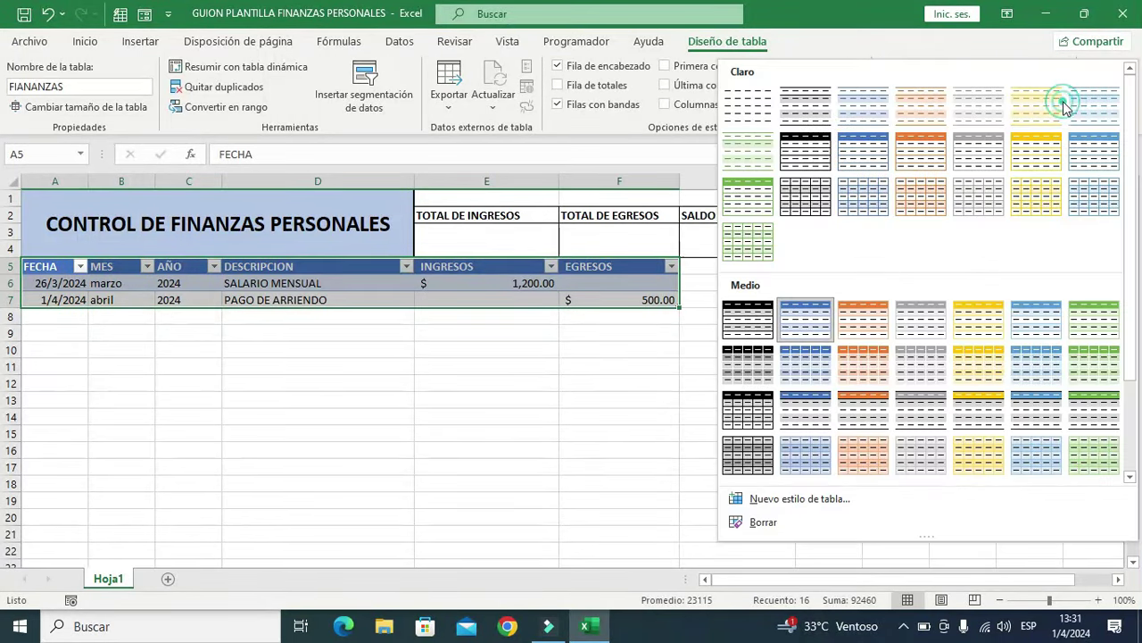
left_click(744, 192)
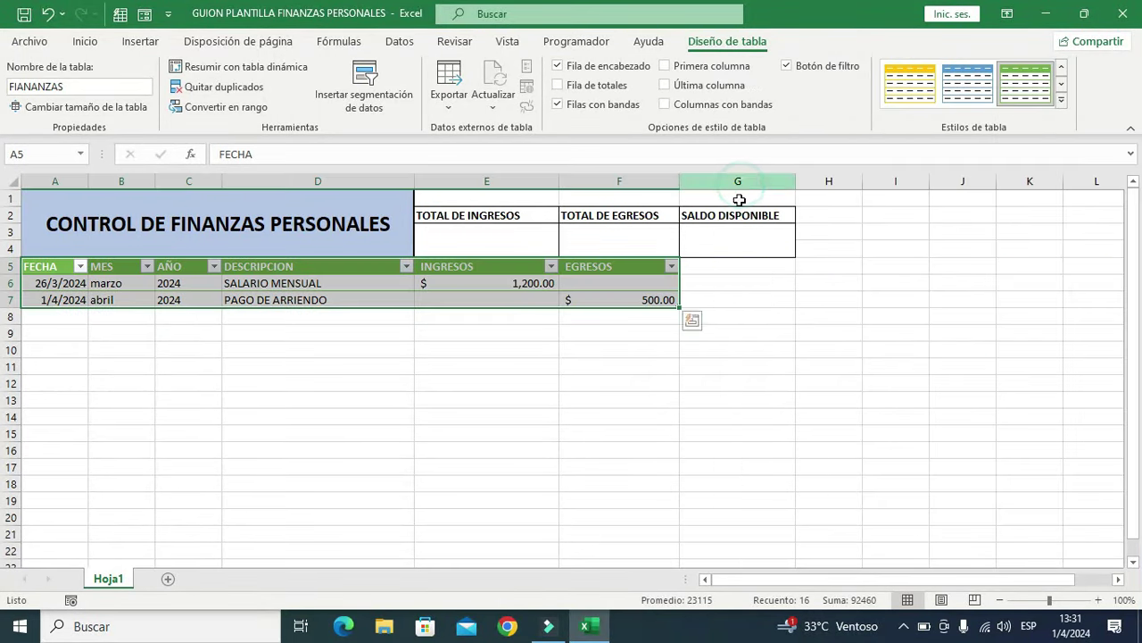
left_click(188, 415)
left_click_drag(42, 266, 595, 266)
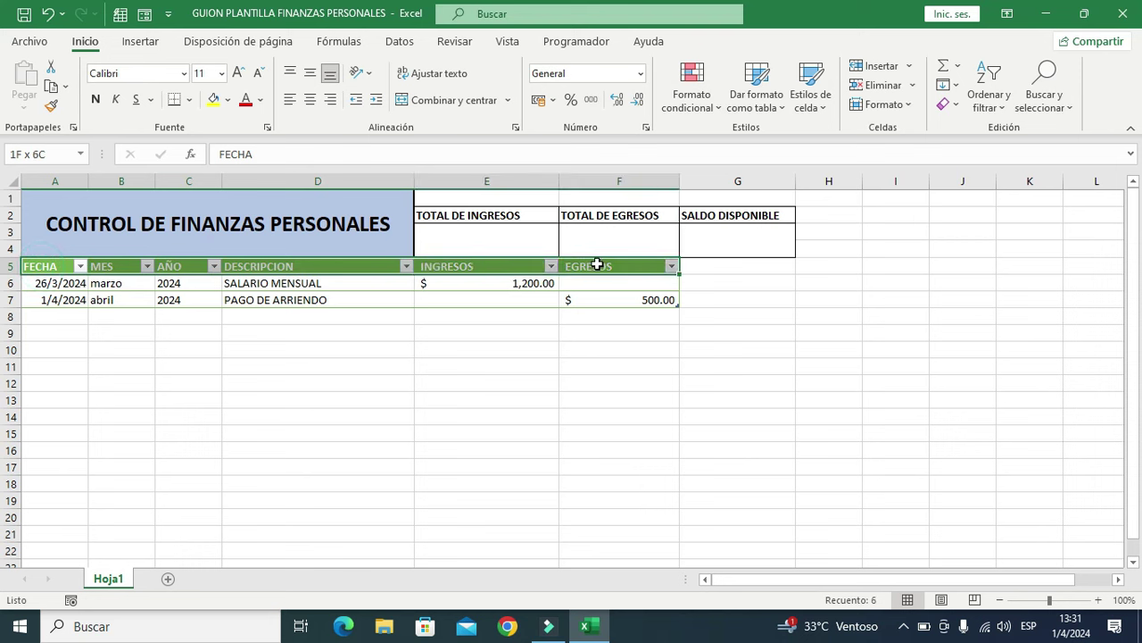
Set the header row A5:F5 font colour to Automático so labels appear black.
left_click(85, 41)
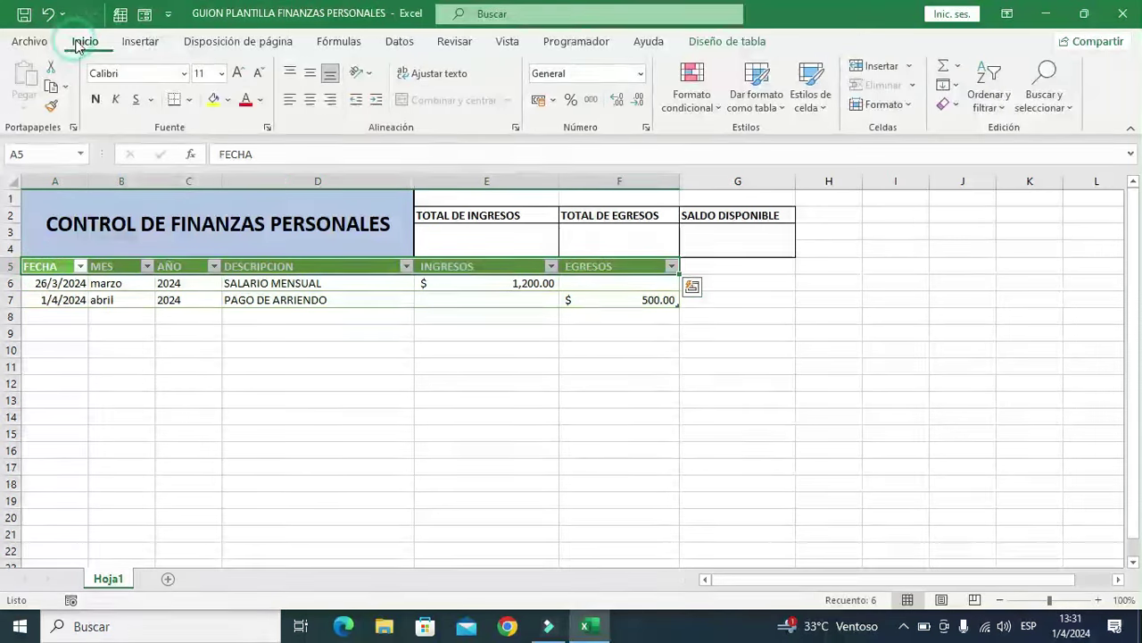
left_click(260, 100)
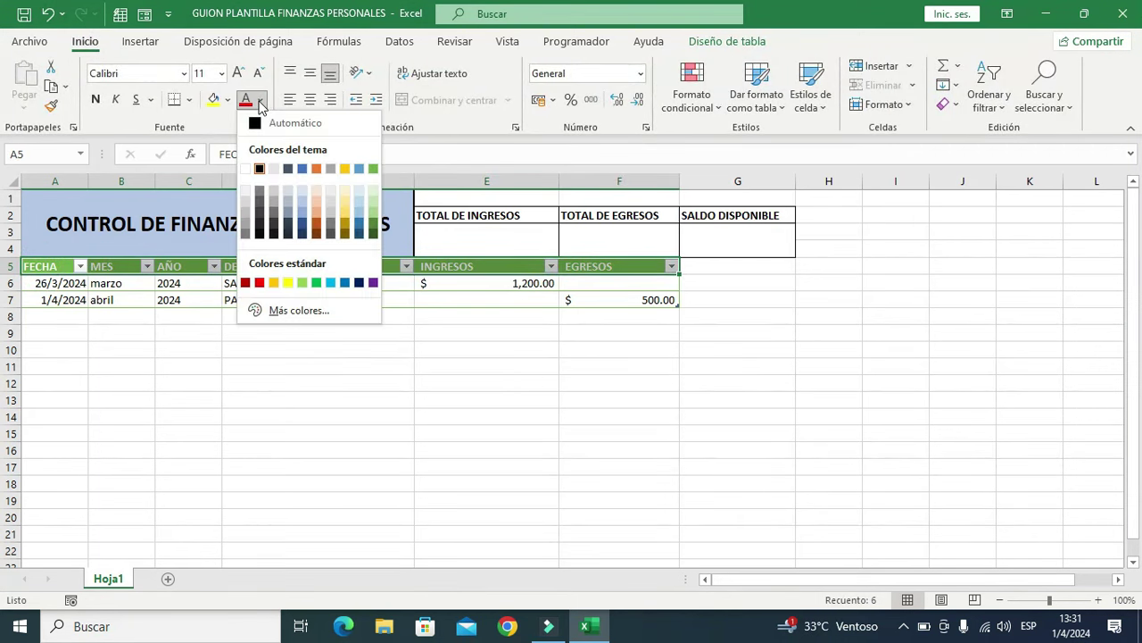
left_click(254, 124)
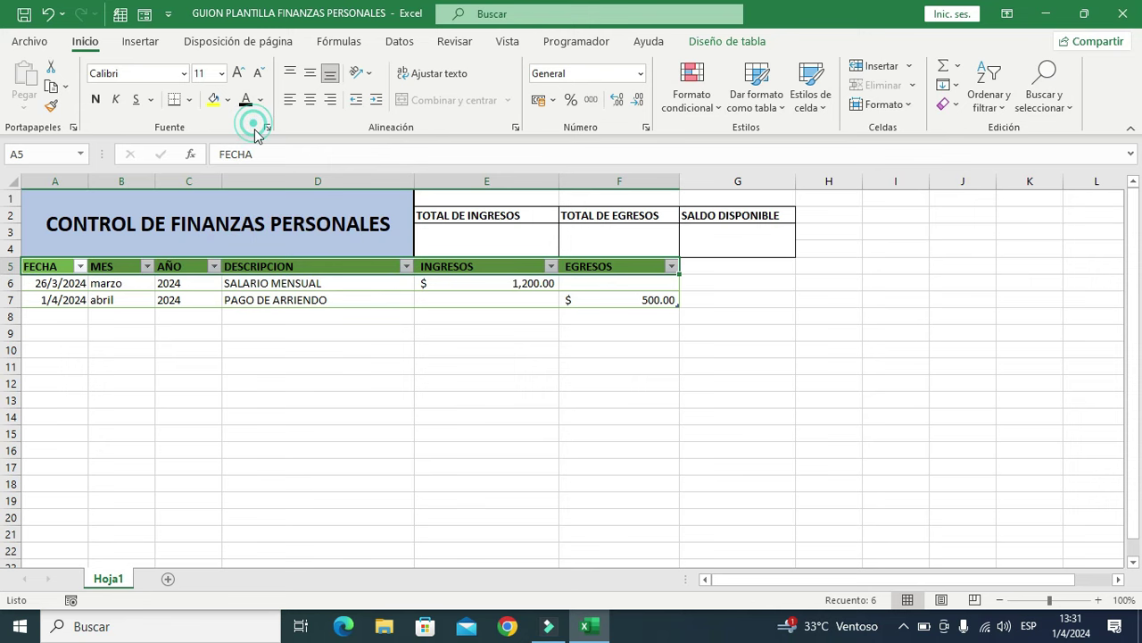
left_click(279, 388)
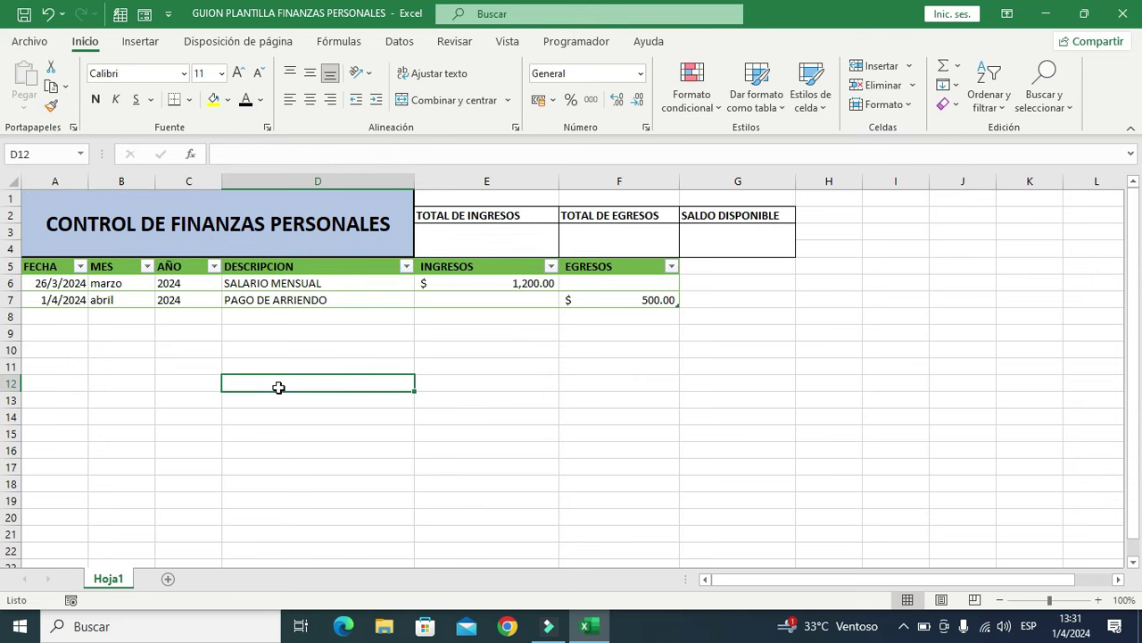
Enter the date 2/4/2024 in A8, with abril and 2024 auto-filling in B8 and C8.
left_click(56, 314)
type("1/4/2024")
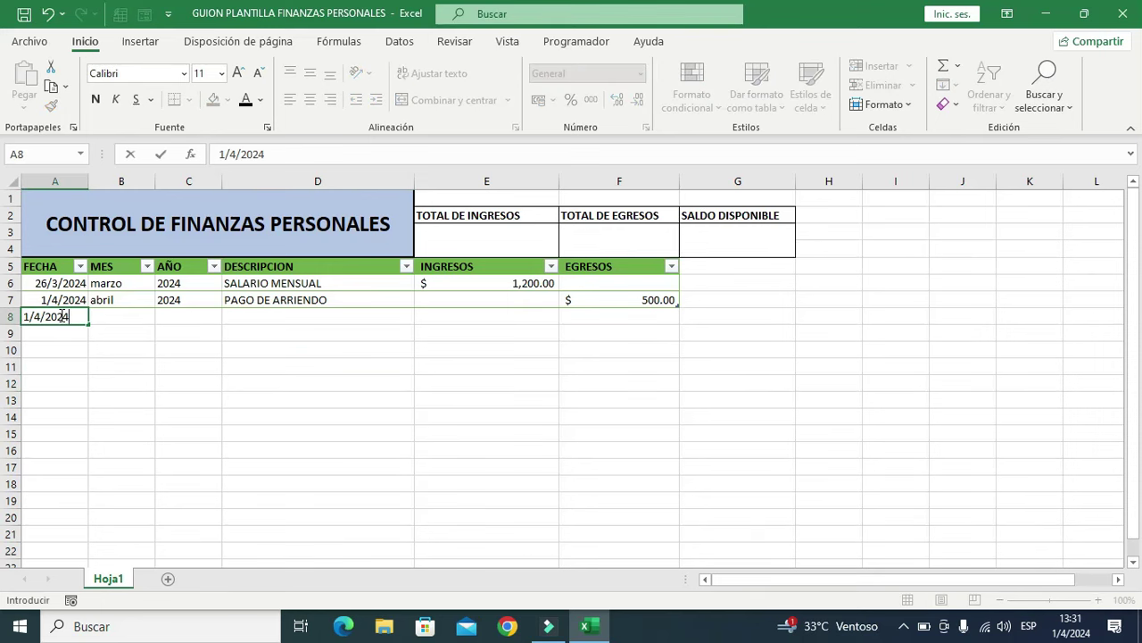
left_click(28, 316)
key("BackSpace")
type("2")
key("Return")
left_click(175, 371)
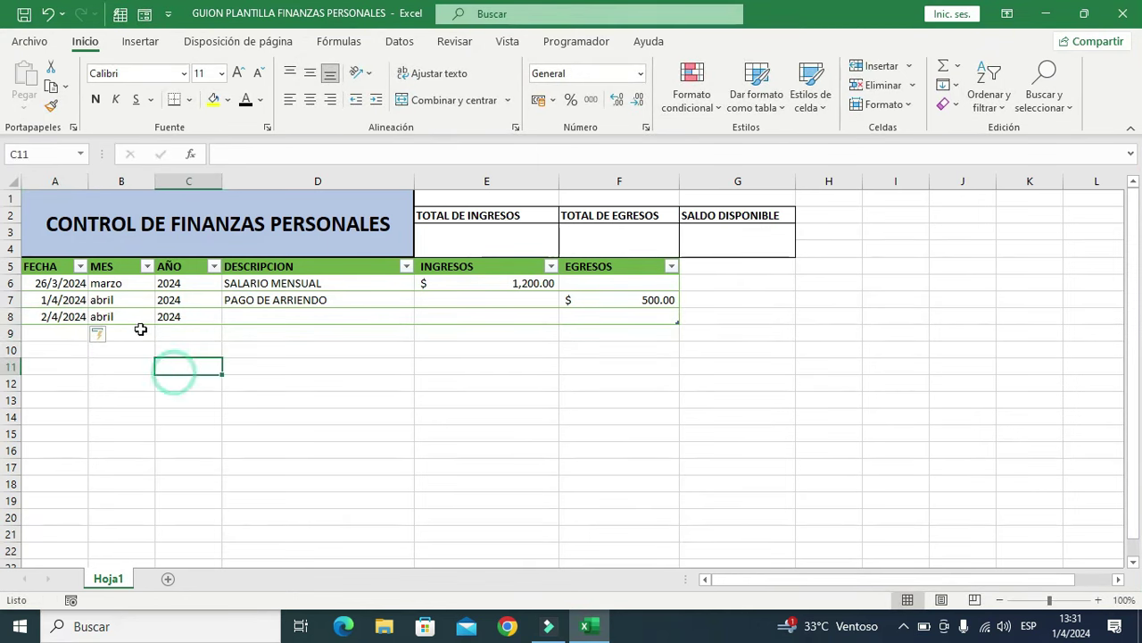
left_click(122, 317)
left_click(186, 317)
left_click(332, 381)
Enter PAGO SERVICIOS PUBLICOS in D8 and a 120 expense in F8.
left_click(298, 317)
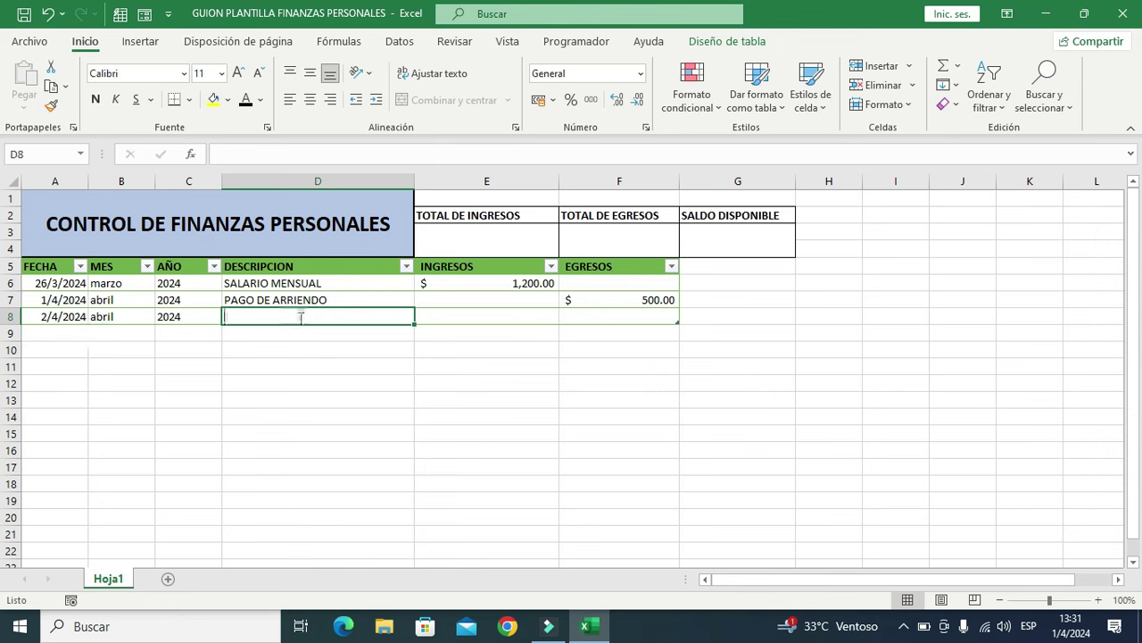
type("PAGO SERVICIOS P")
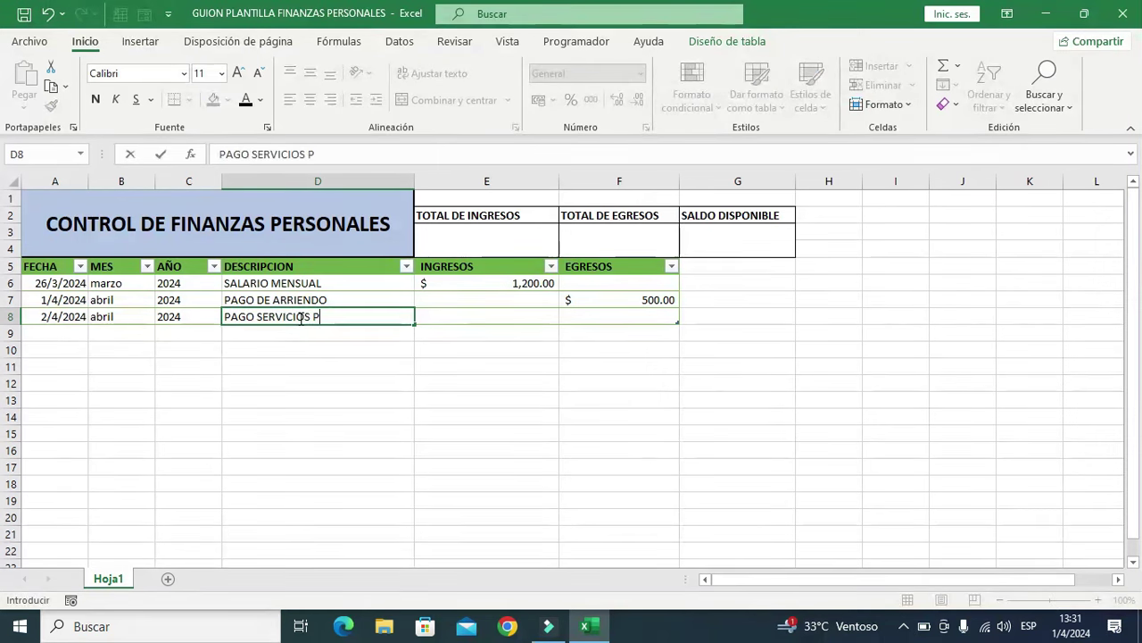
type("UBLICOS")
left_click(479, 429)
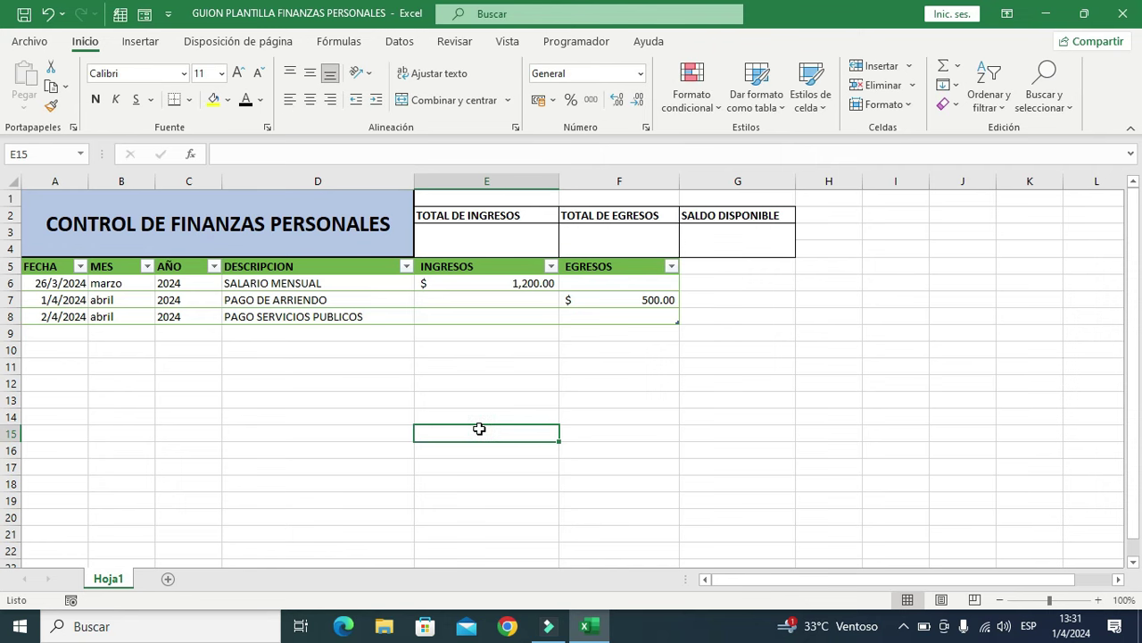
left_click(638, 318)
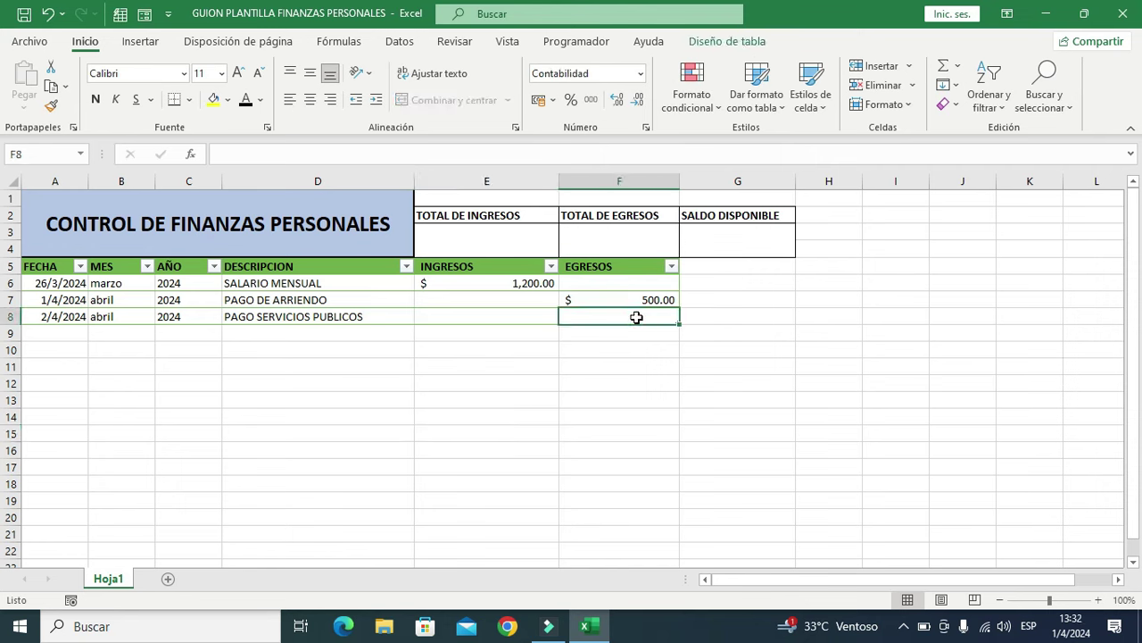
type("120")
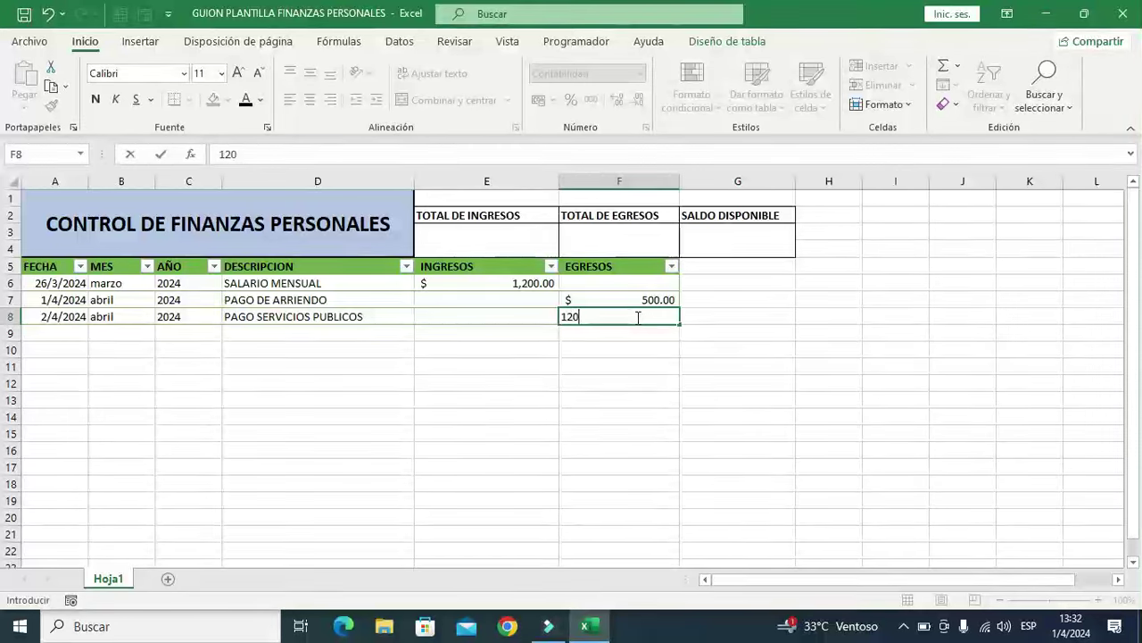
left_click(500, 393)
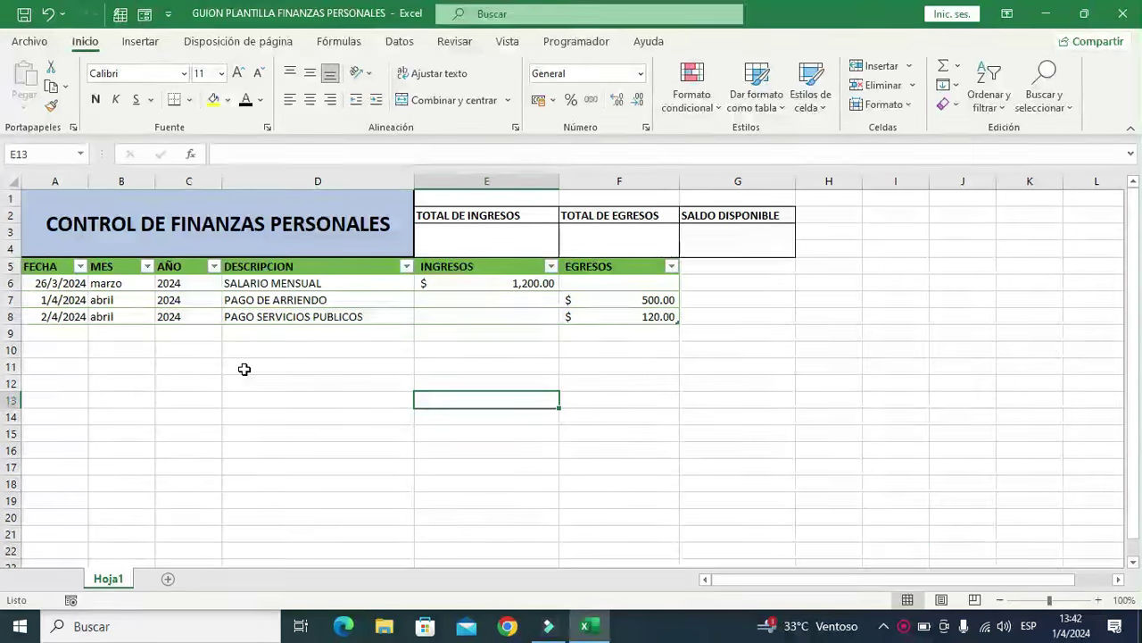
Enter a SUBTOTALES(9;…) formula in E3 summing the table's INGRESOS column, showing $1,200.00.
left_click(452, 245)
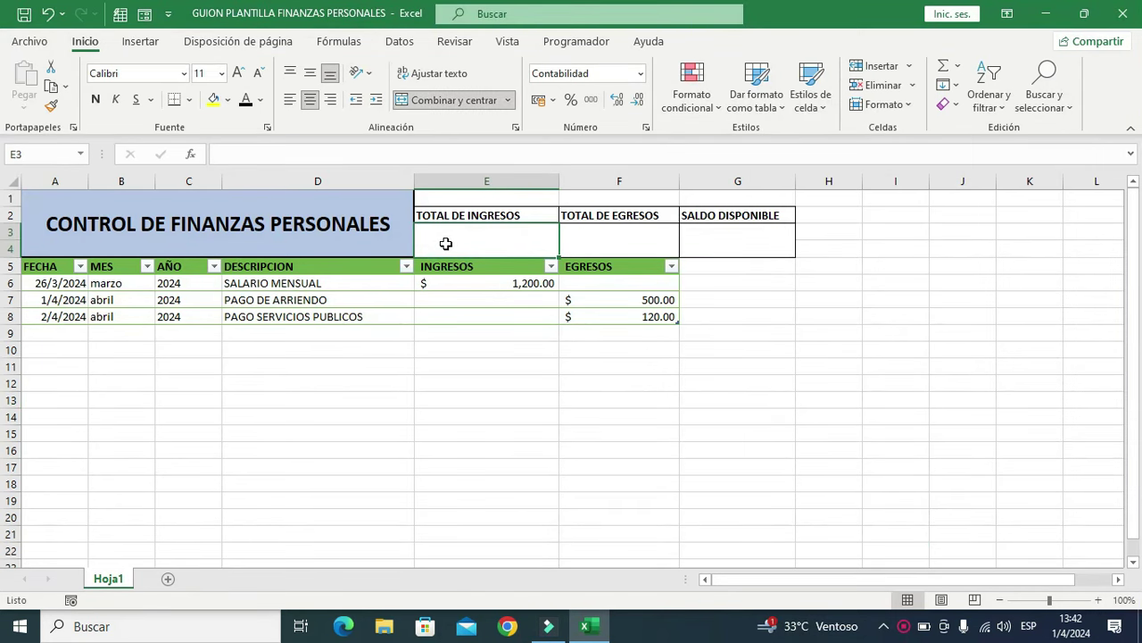
type("=")
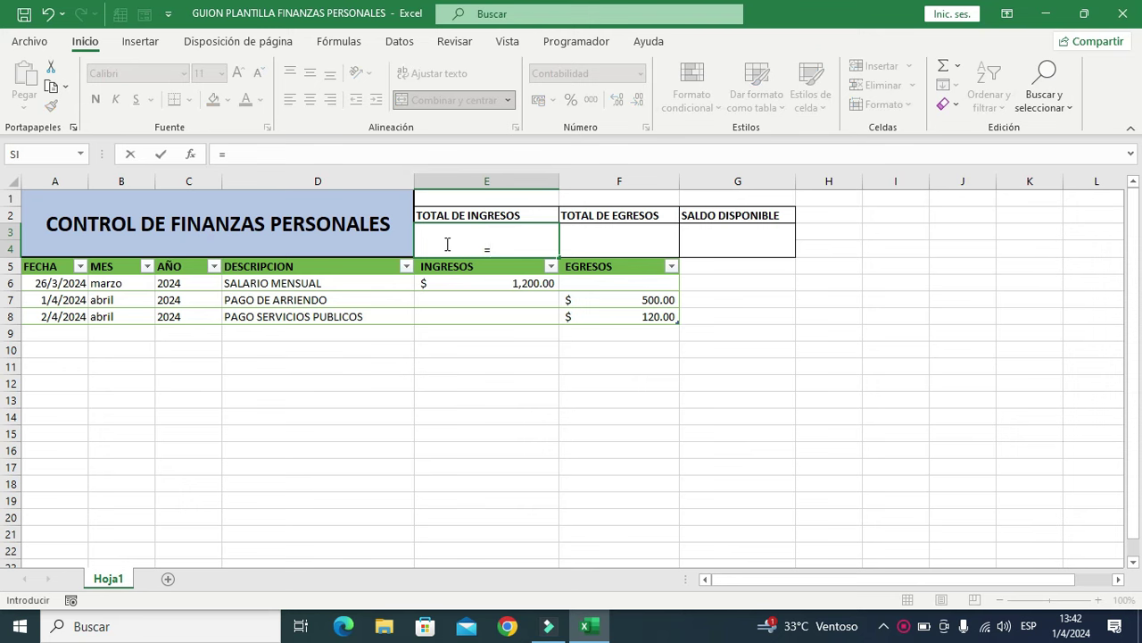
type("SUBT")
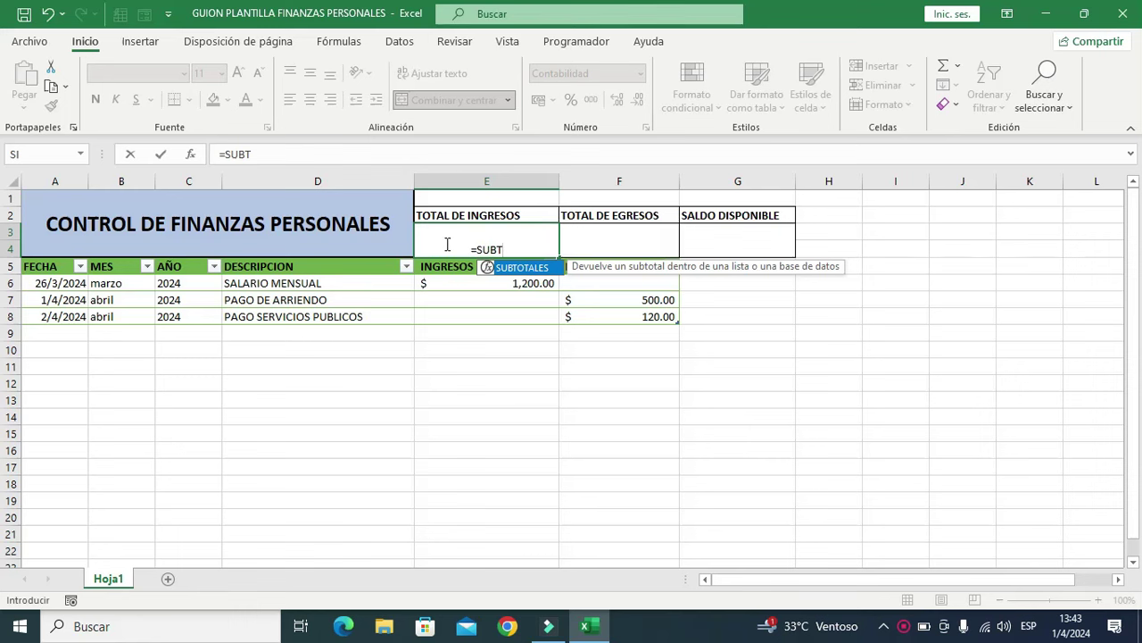
double_click(524, 270)
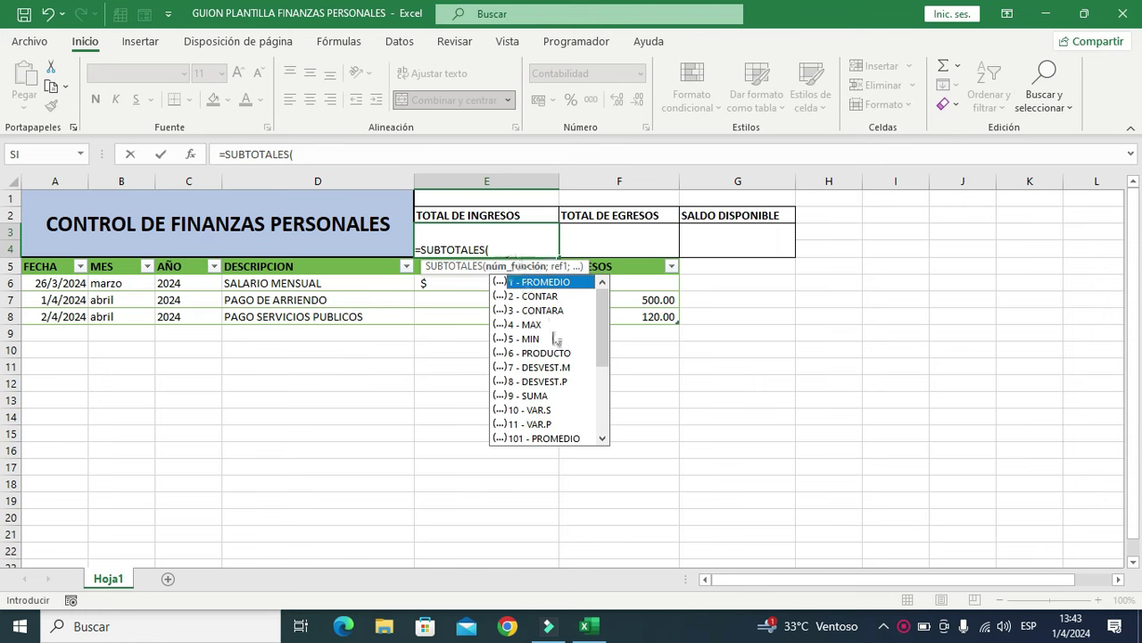
double_click(531, 395)
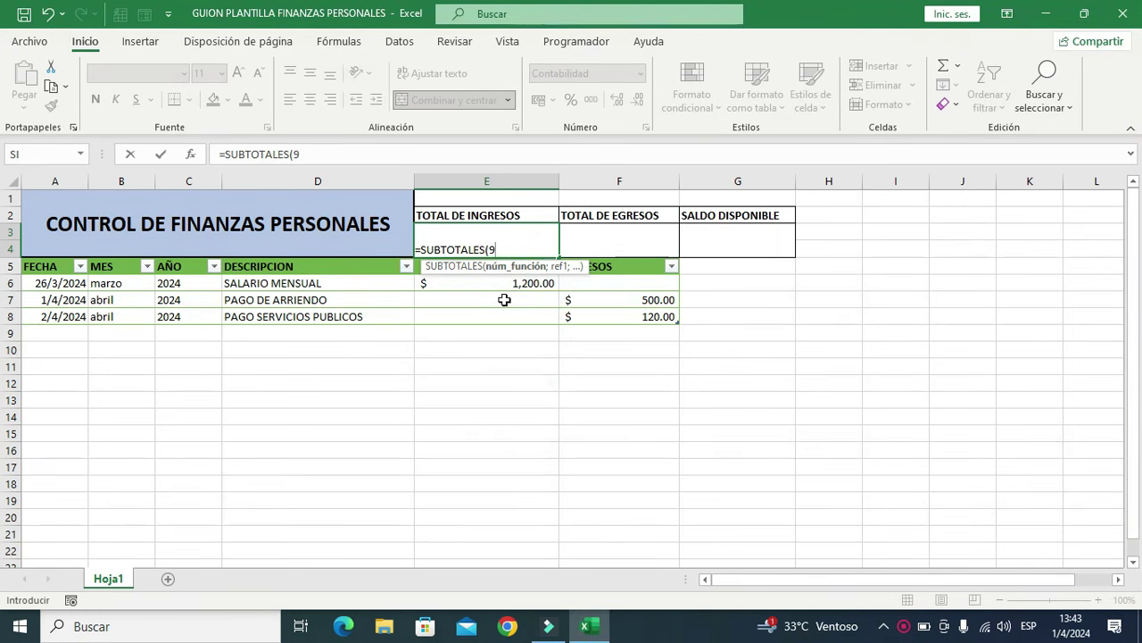
type(";")
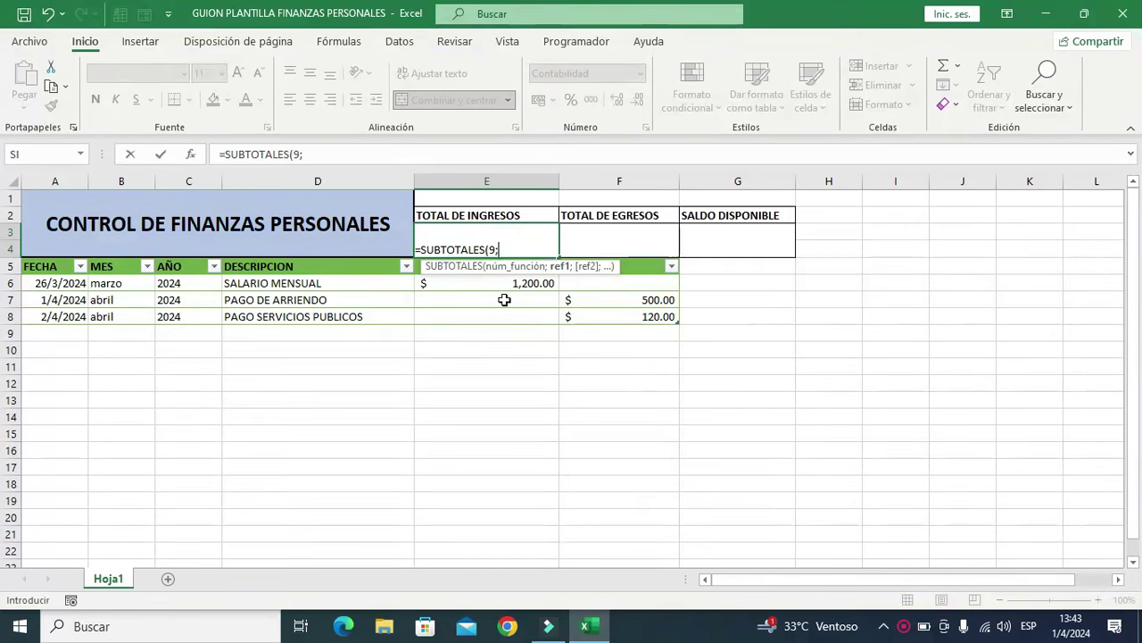
left_click_drag(418, 267, 419, 310)
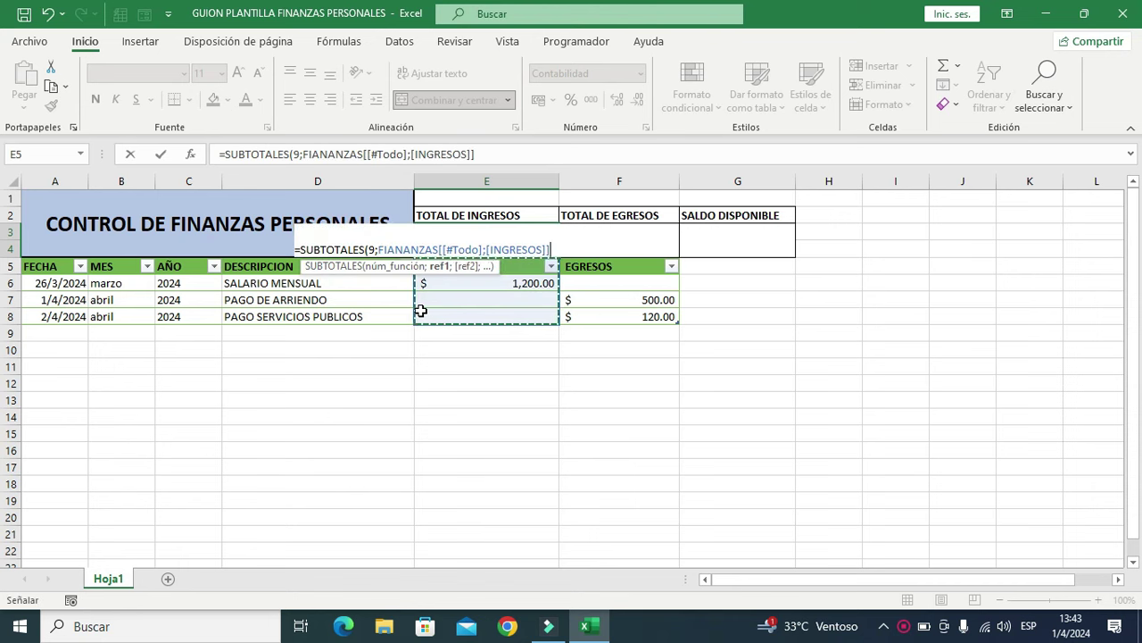
type(")")
key("Return")
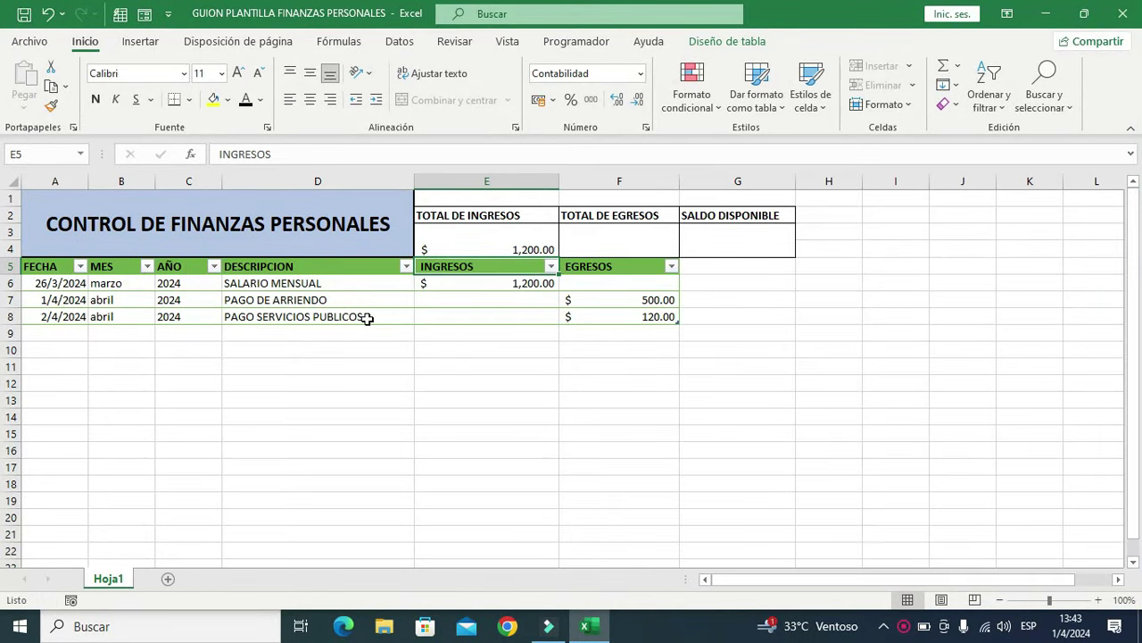
Enter the date 26/4/2024 in A9 to start a new table row.
left_click(183, 384)
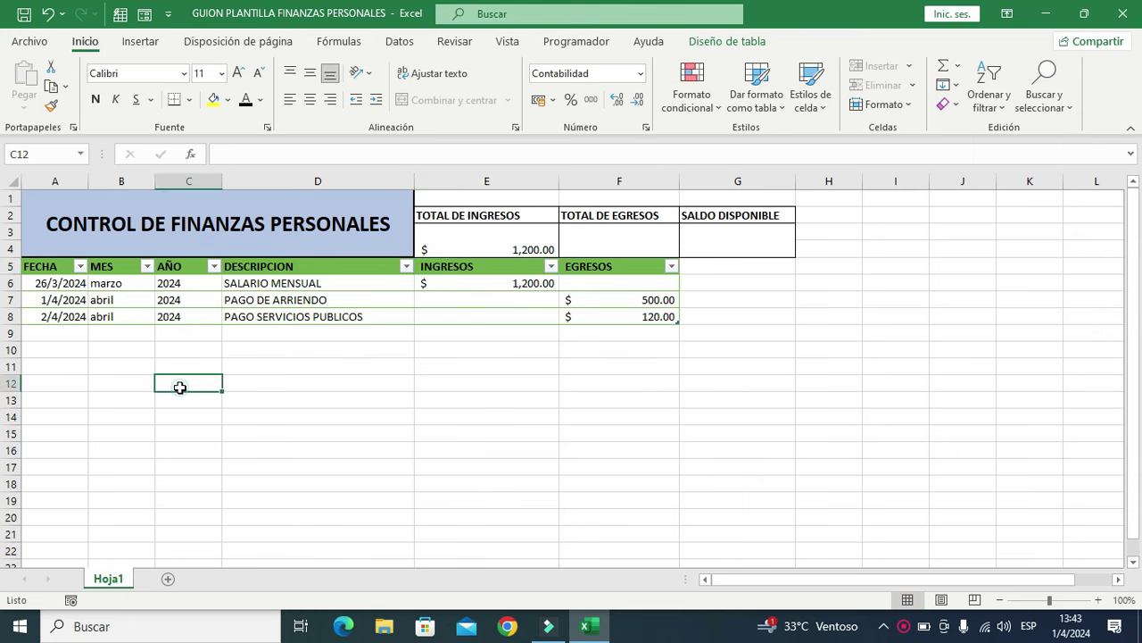
left_click(51, 333)
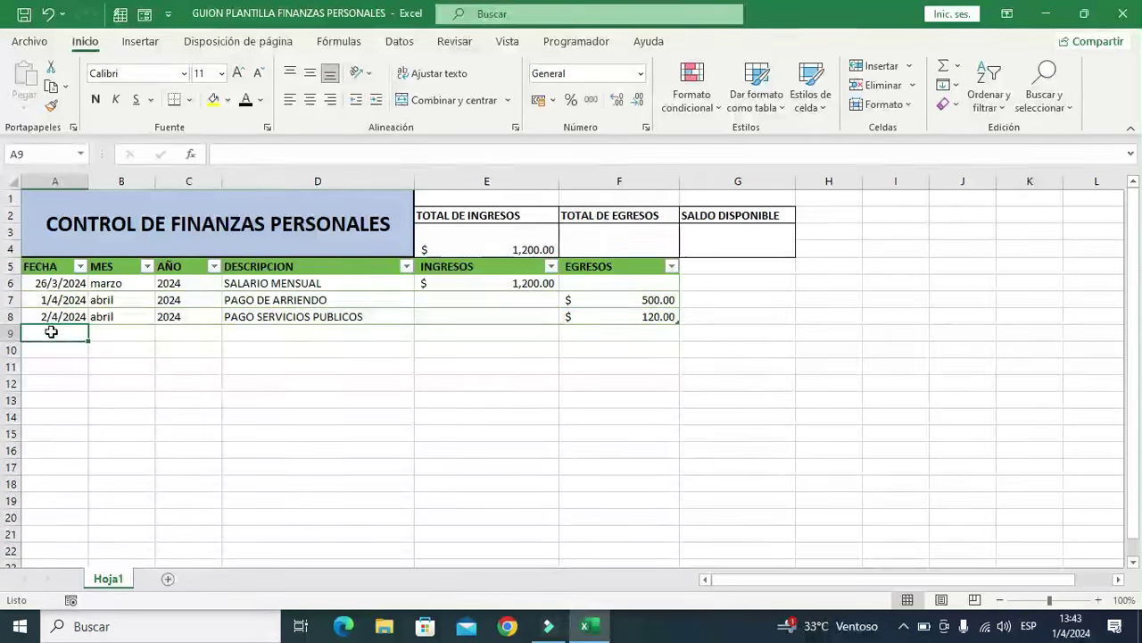
type("1/4/2024")
left_click(28, 333)
key("BackSpace")
type("26")
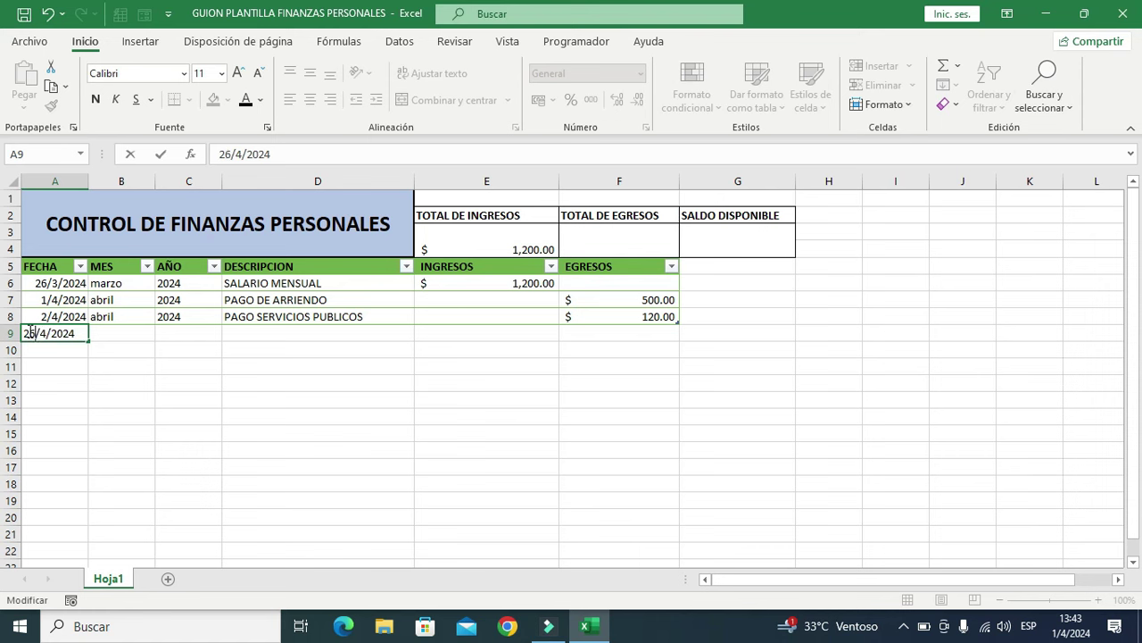
left_click(127, 417)
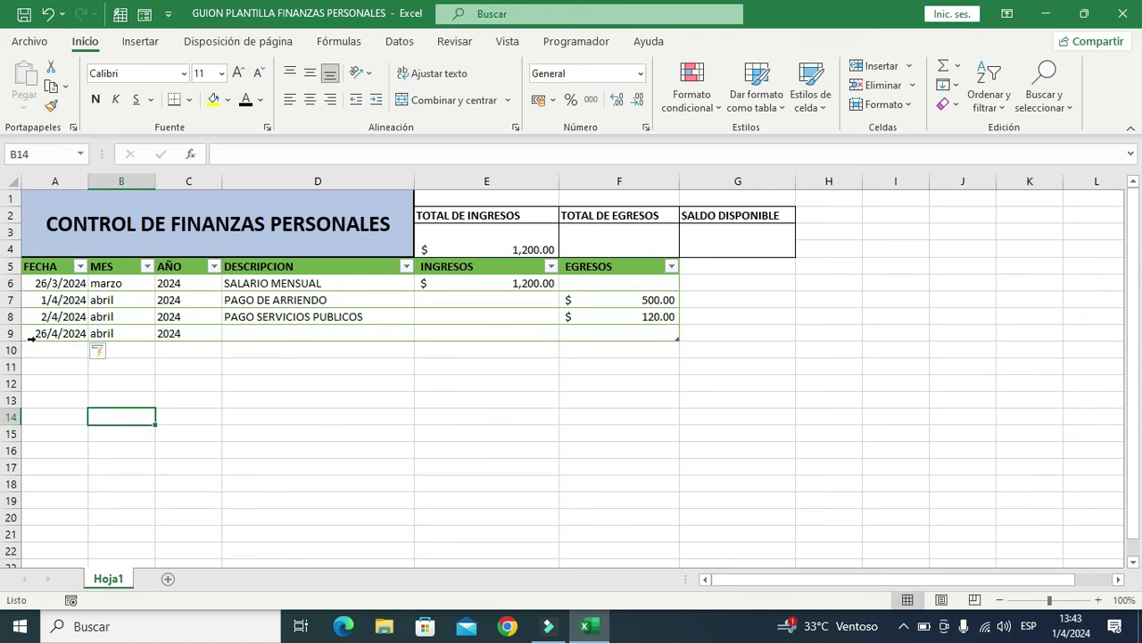
Copy SALARIO MENSUAL from D6 into D9.
left_click(295, 283)
key("ctrl+c")
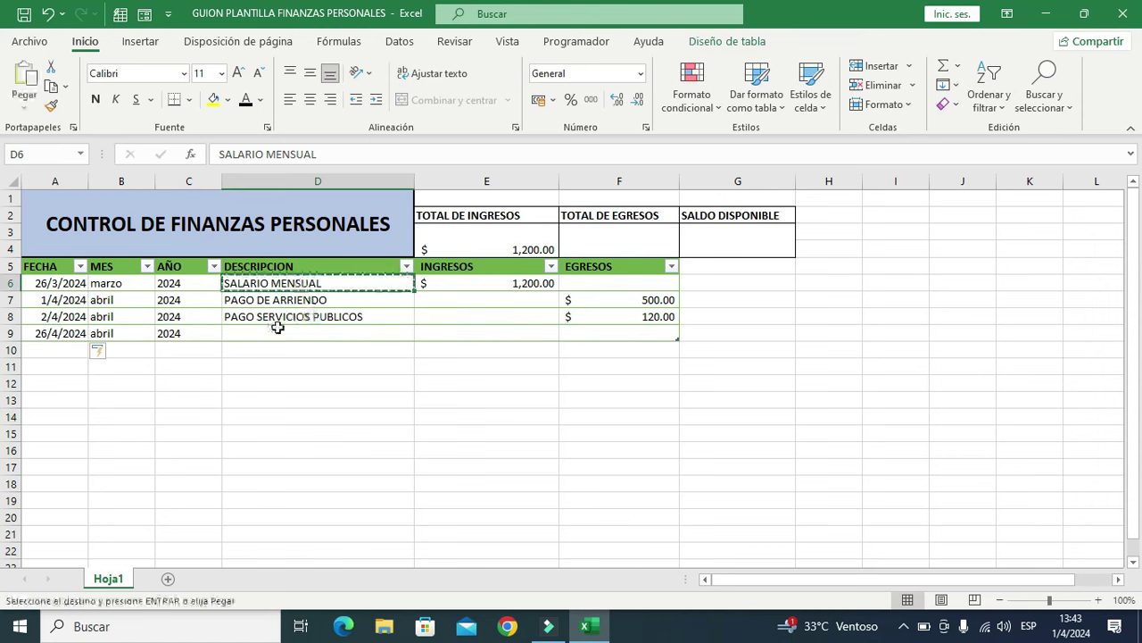
left_click(273, 329)
key("ctrl+v")
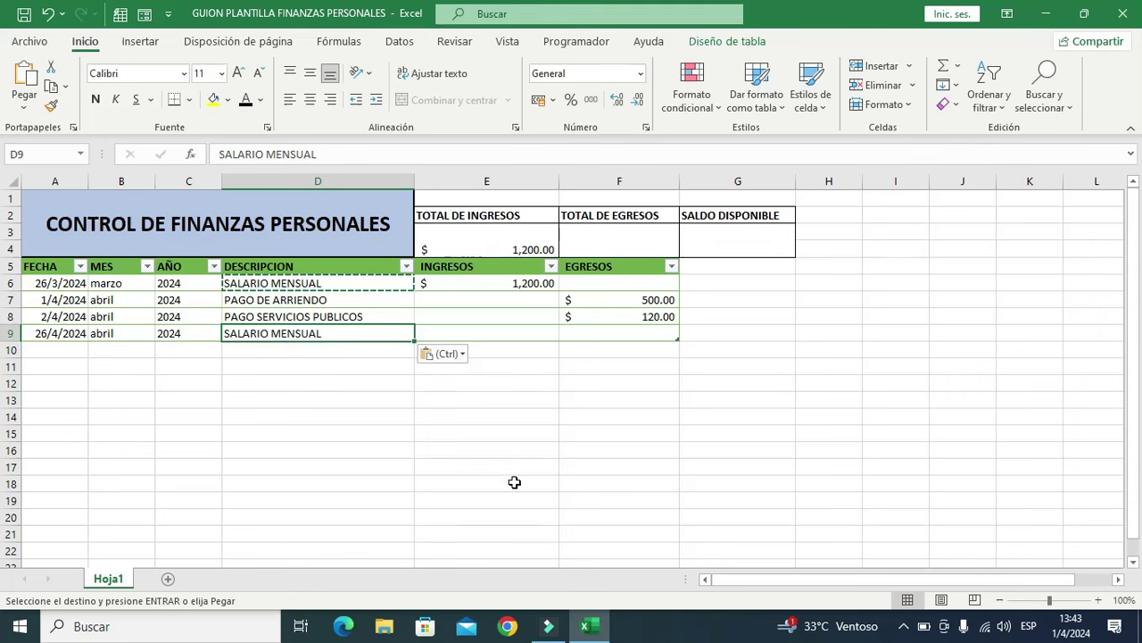
left_click(500, 452)
Enter 1500 income in E9, raising TOTAL DE INGRESOS to $2,700.00.
left_click(520, 332)
type("1500")
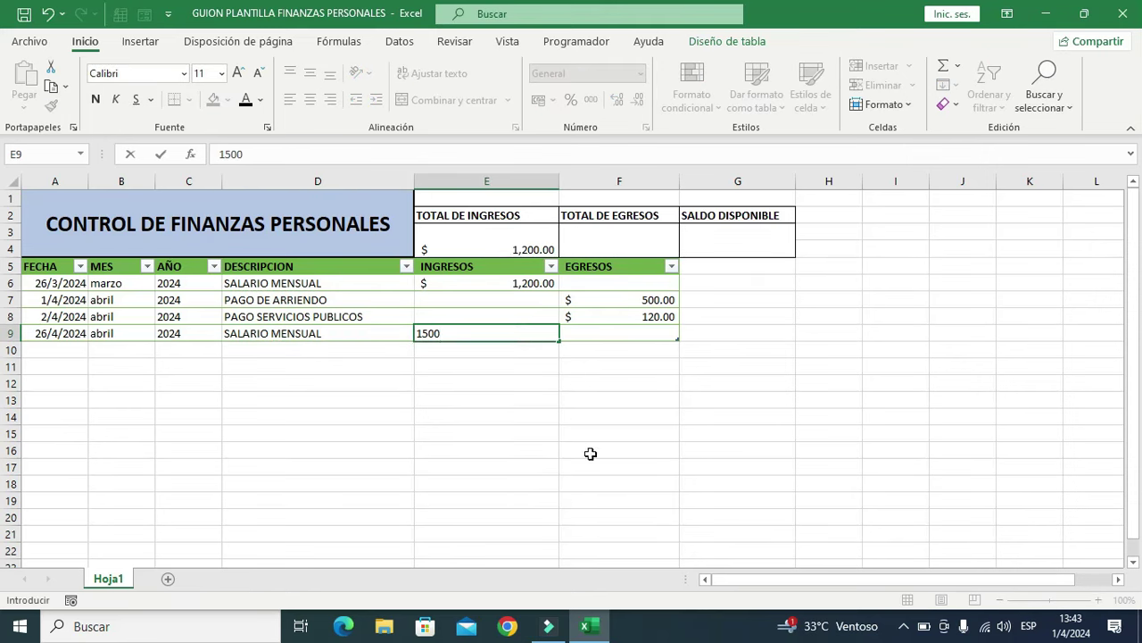
left_click(590, 453)
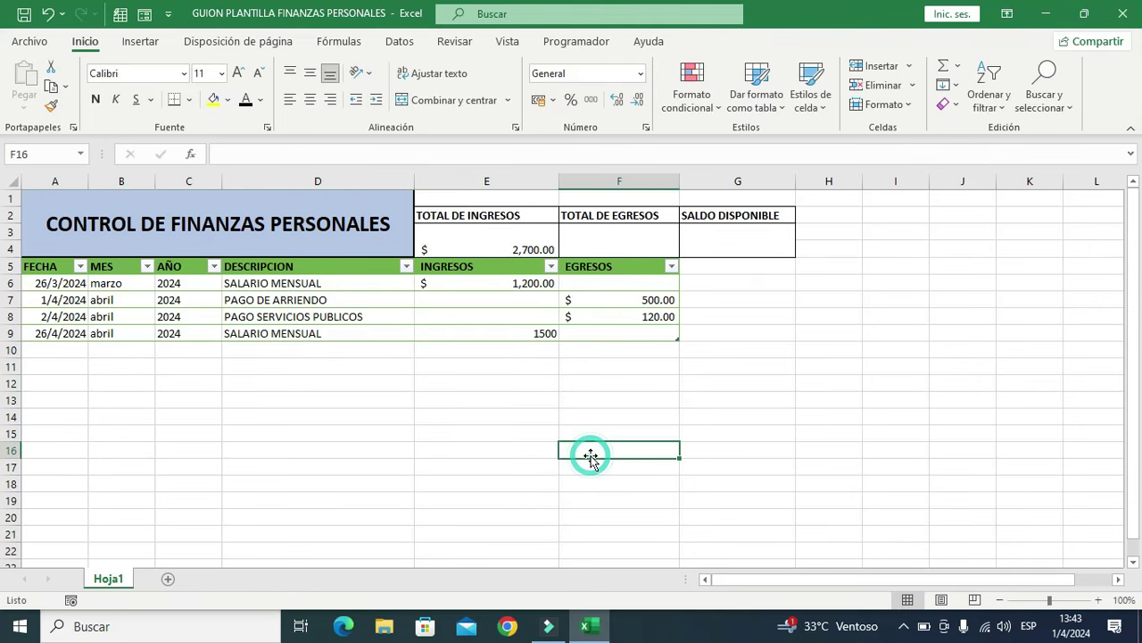
left_click(506, 248)
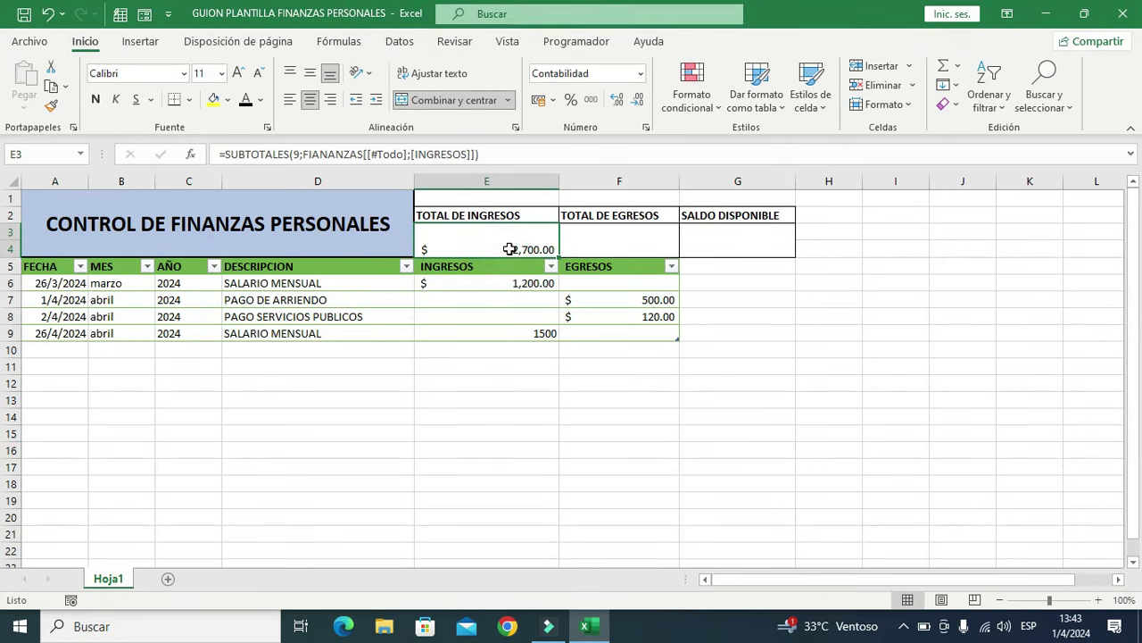
left_click(588, 393)
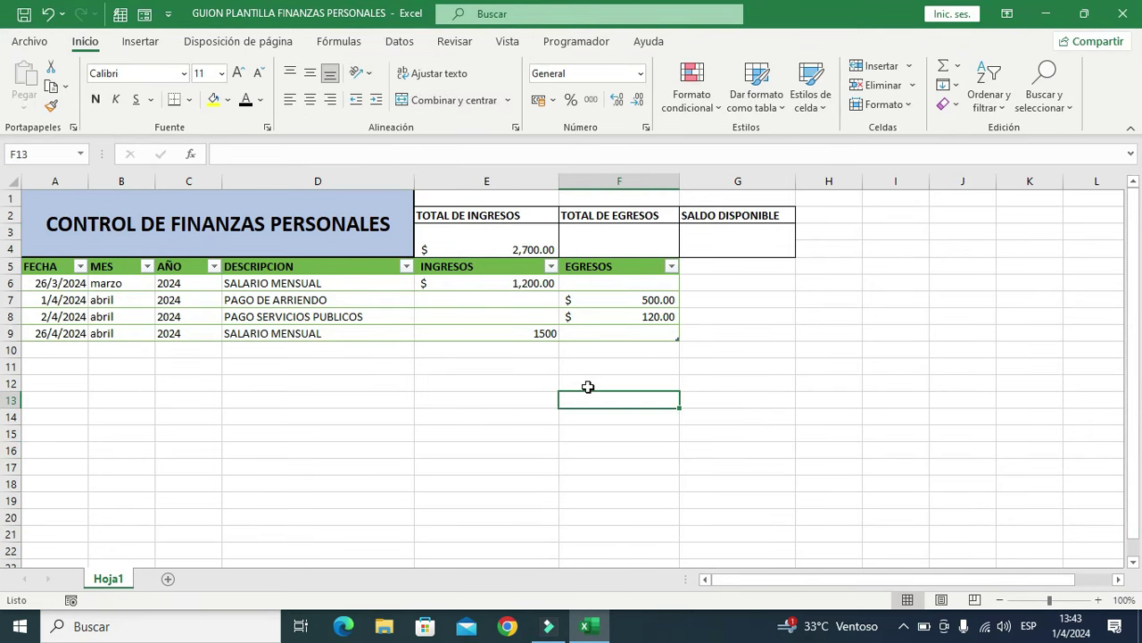
left_click(591, 247)
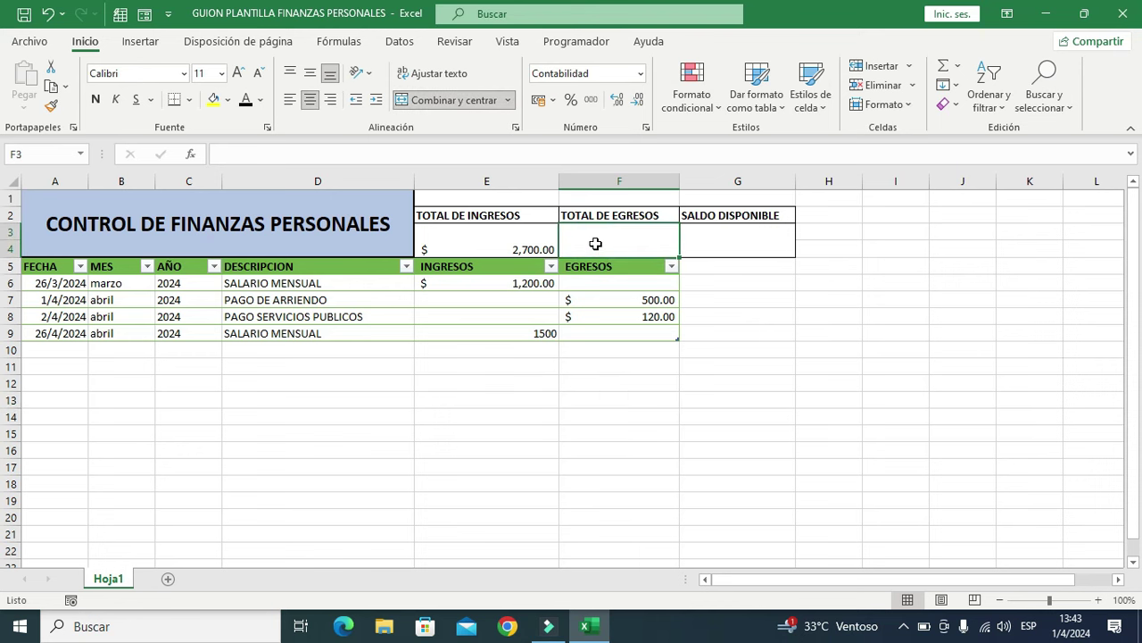
Build a SUBTOTALES(9;…) formula in F3 referencing the table's EGRESOS column.
type("=SUB")
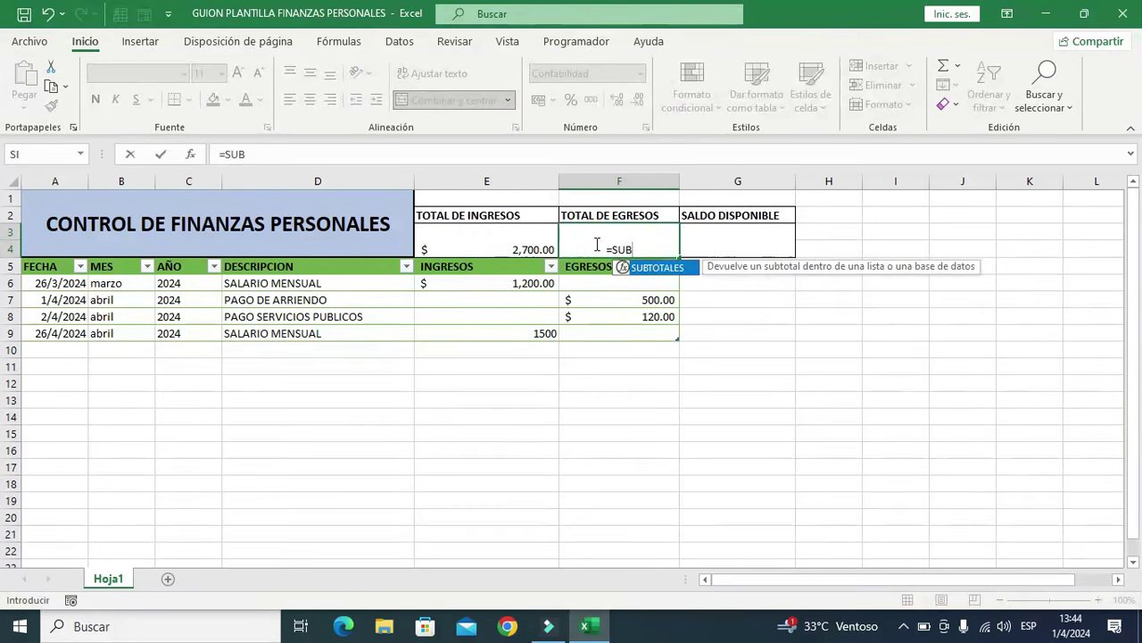
double_click(641, 267)
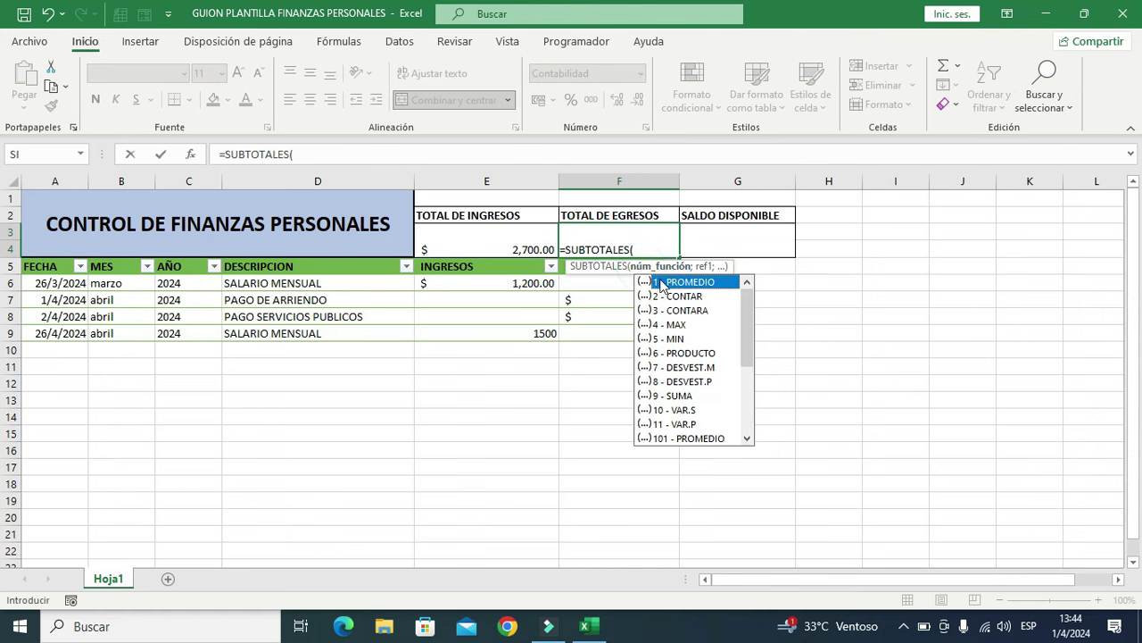
double_click(662, 395)
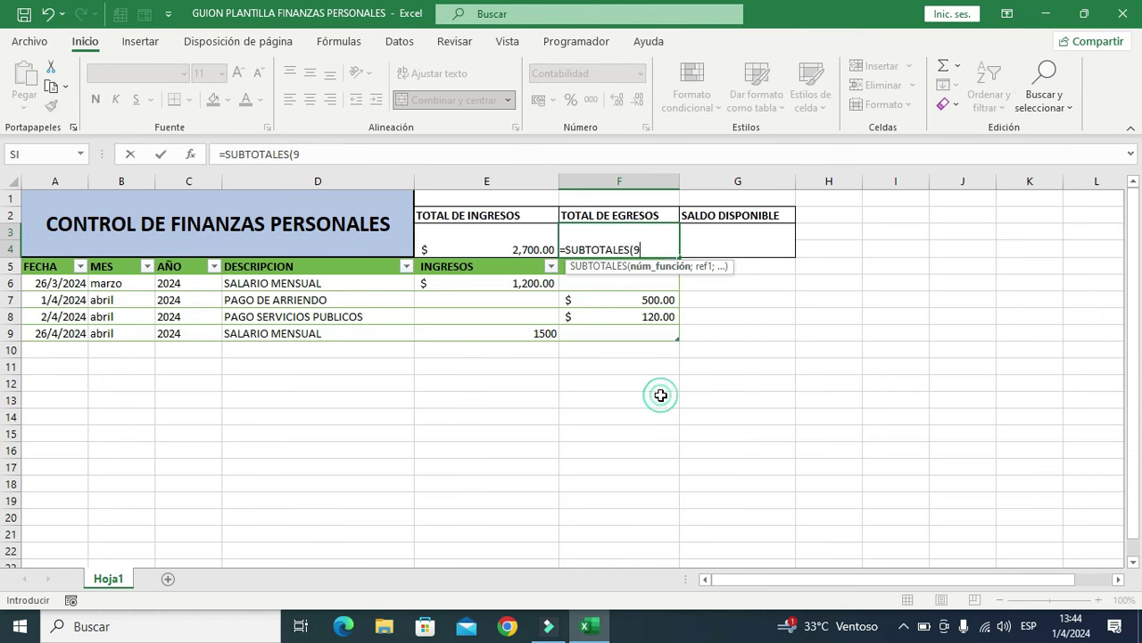
type(";")
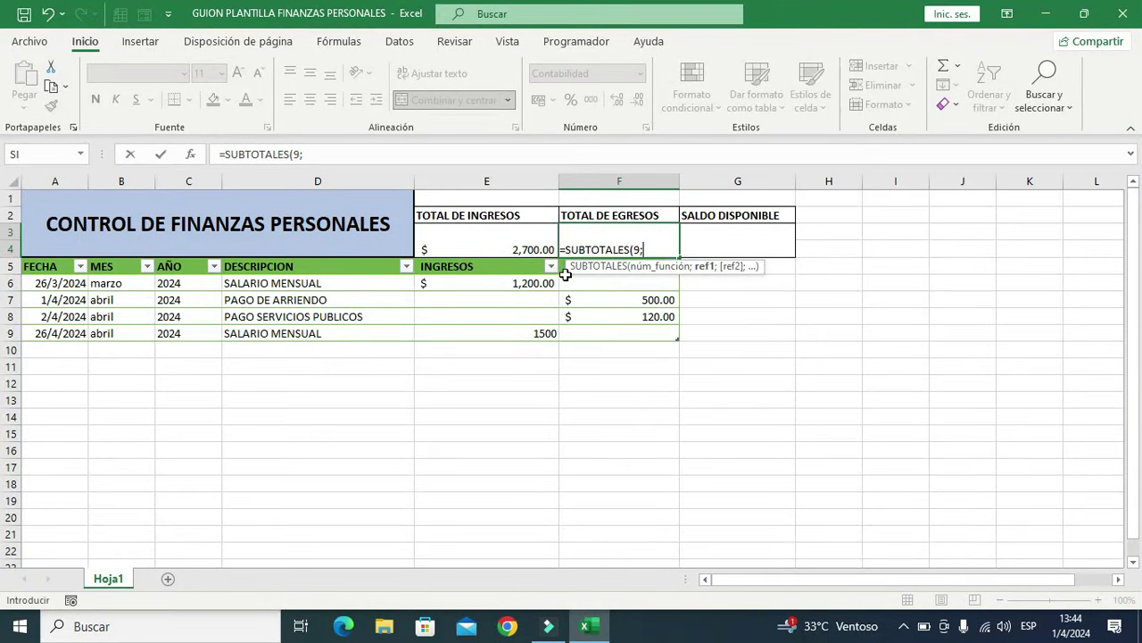
left_click_drag(560, 269, 583, 338)
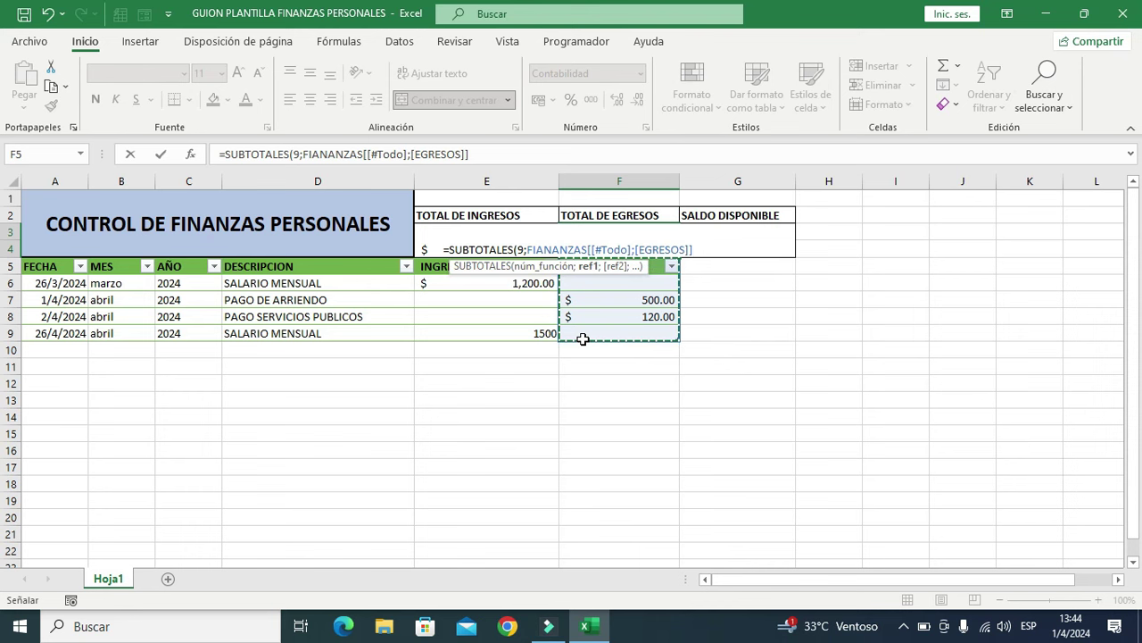
Commit the expense subtotal so TOTAL DE EGRESOS shows $620.00, and review the expense values.
key("Return")
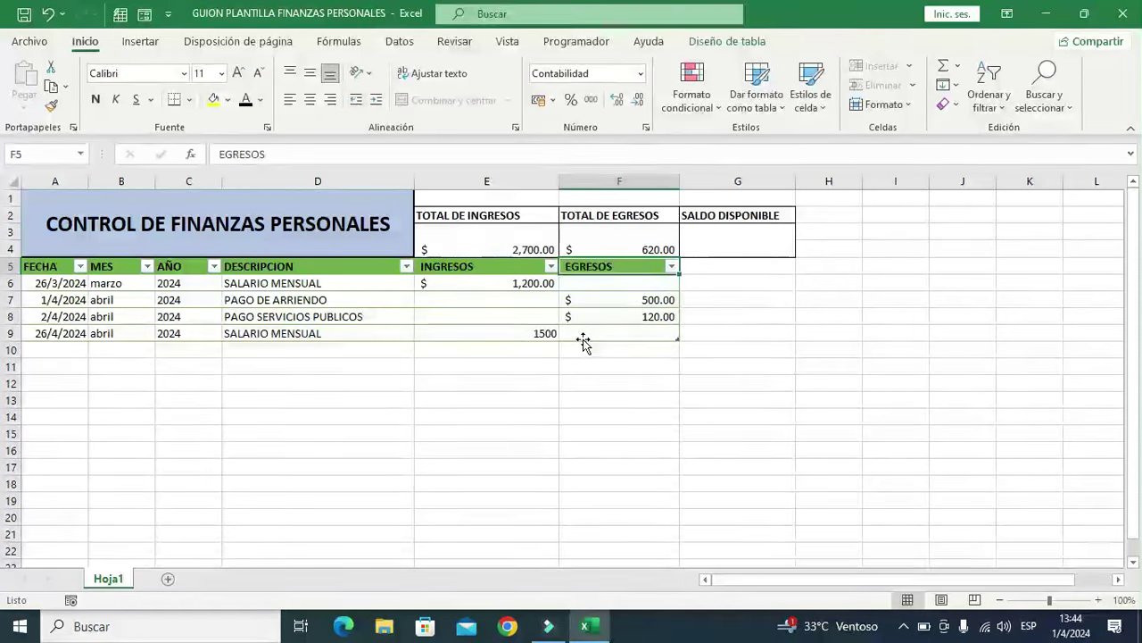
left_click(681, 399)
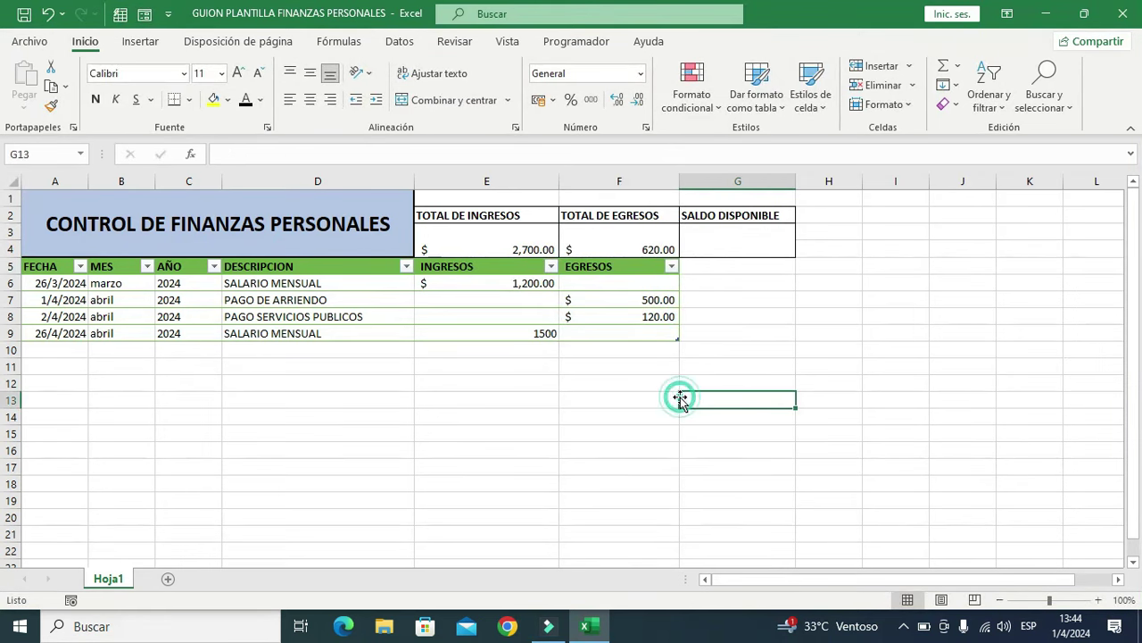
left_click(626, 249)
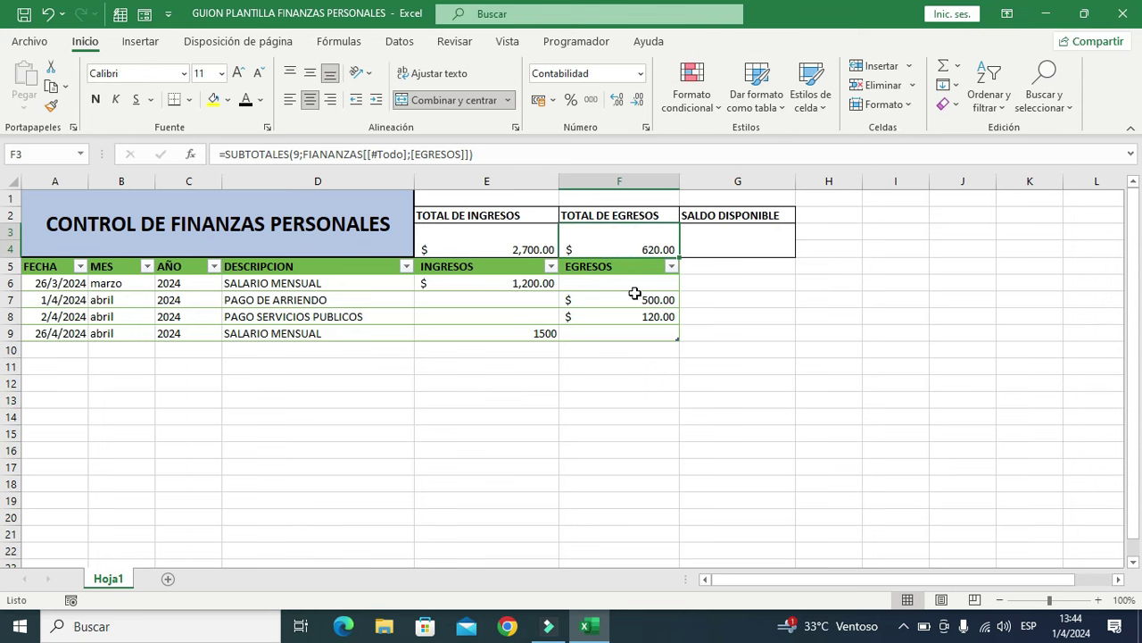
left_click(643, 304)
left_click(635, 319)
left_click(620, 386)
left_click(634, 233)
left_click(685, 416)
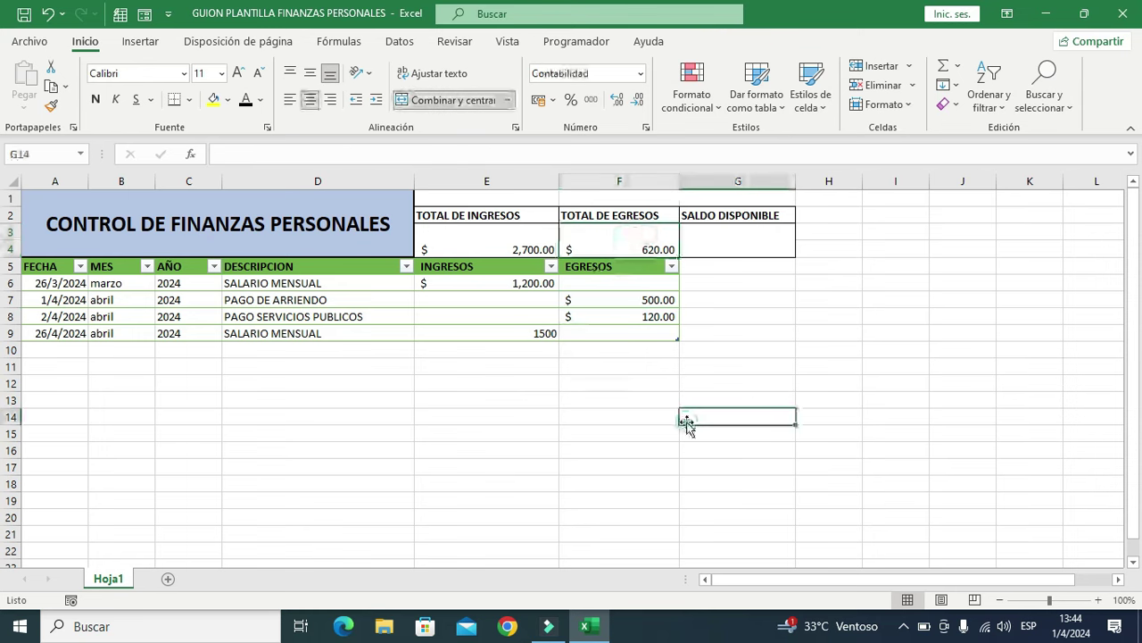
Enter =E3-F3 in the SALDO DISPONIBLE cell G3.
left_click(719, 243)
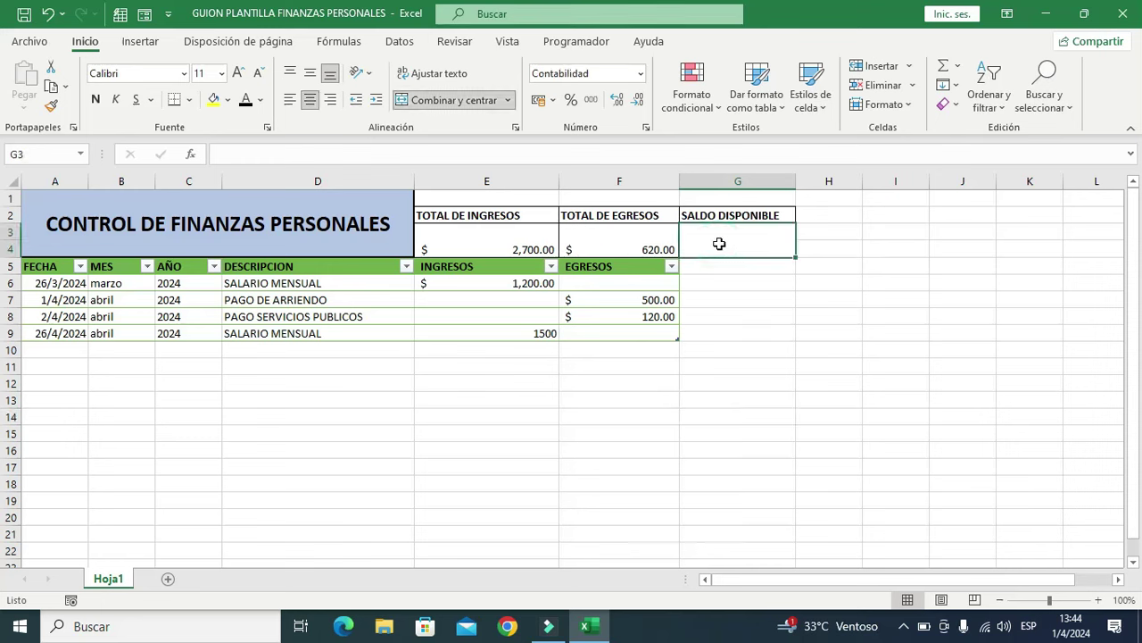
type("=")
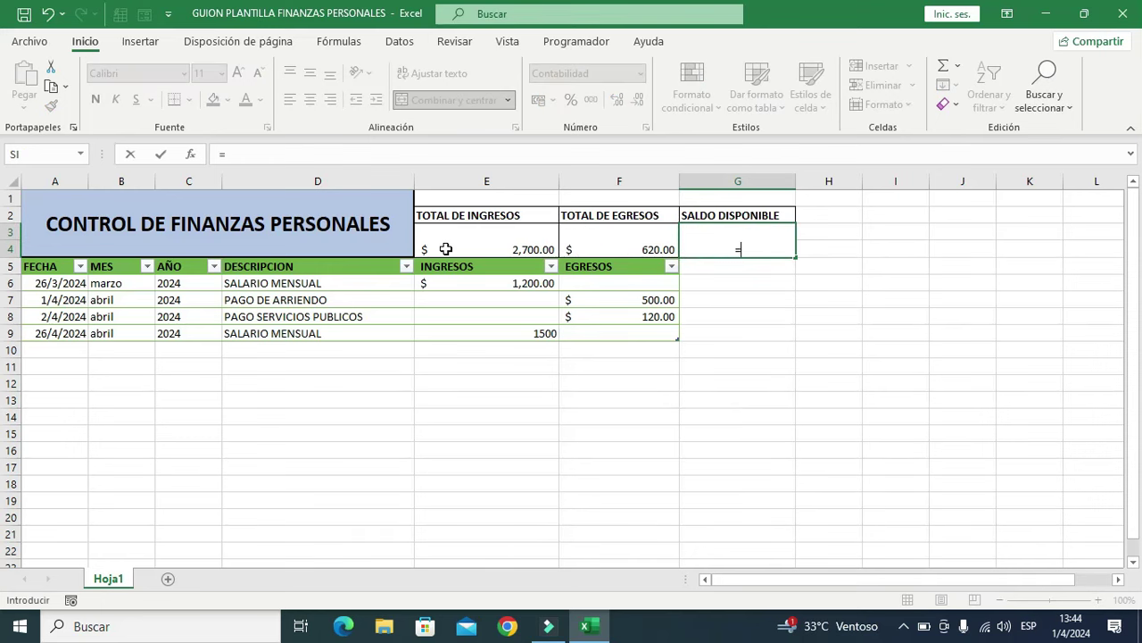
left_click(461, 245)
type("-")
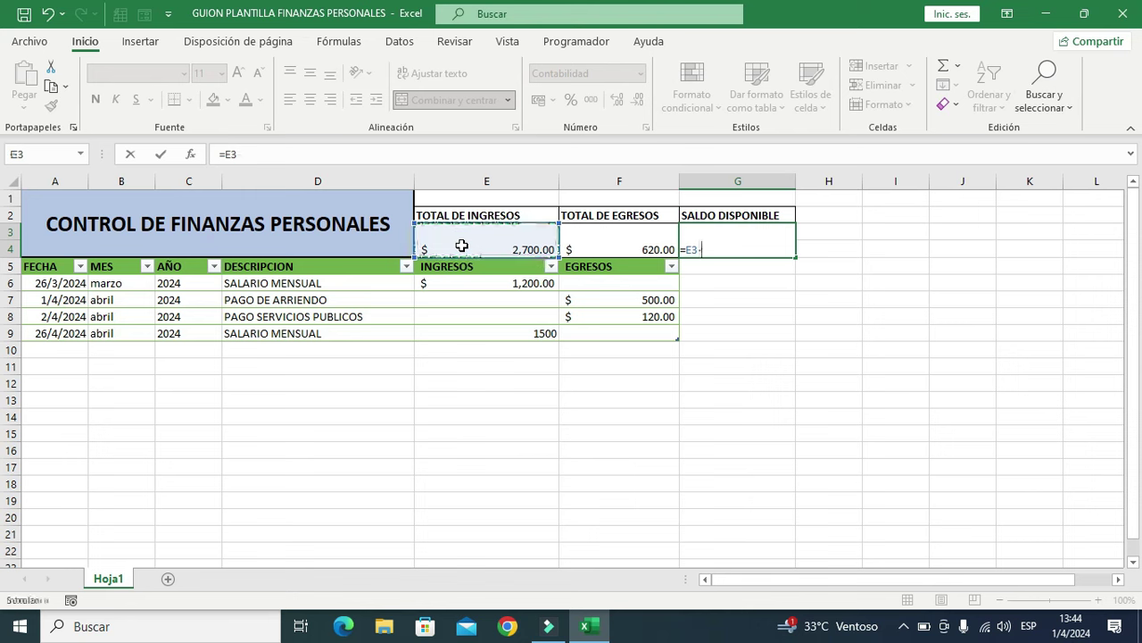
left_click(612, 236)
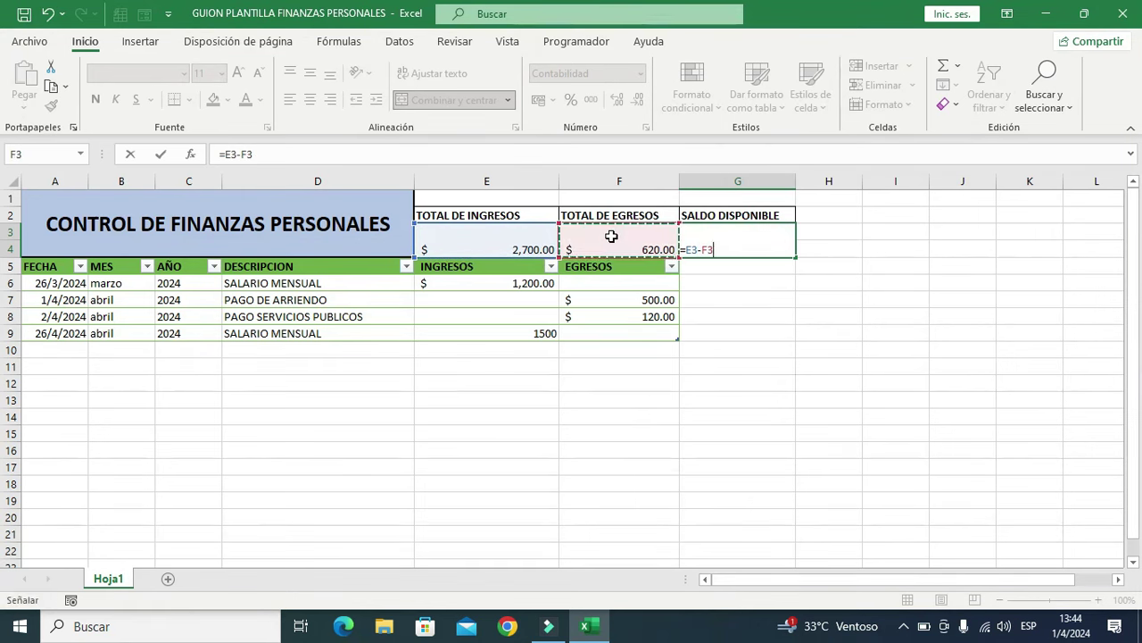
key("Return")
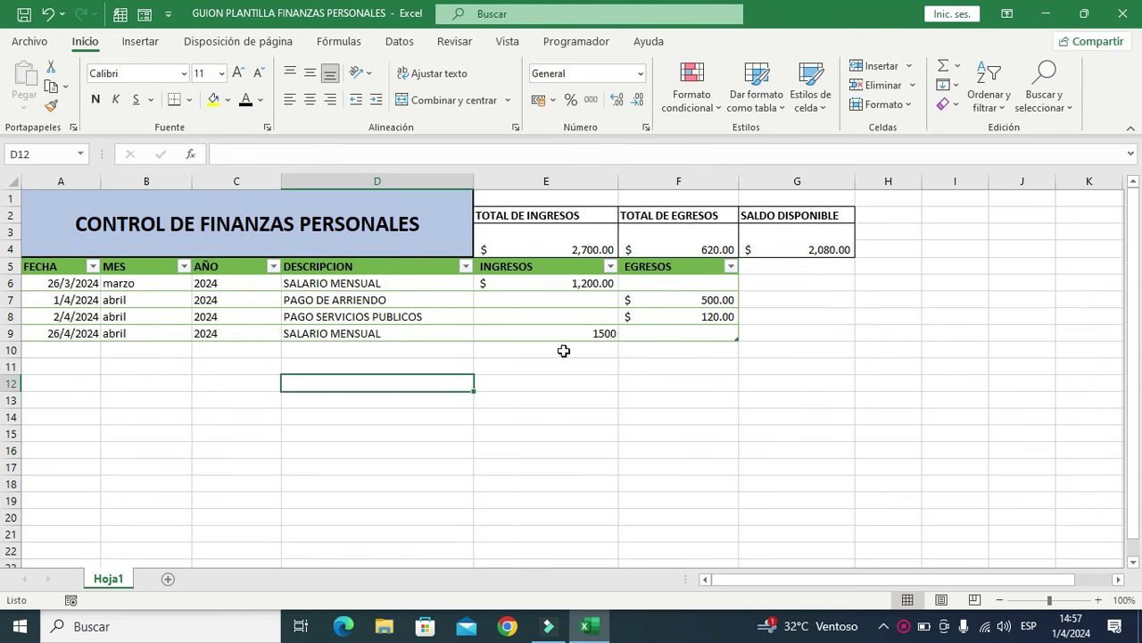
Check the INGRESOS and EGRESOS column sums ($10,300.00 and $4,980.00) in the status bar.
left_click_drag(545, 268, 543, 337)
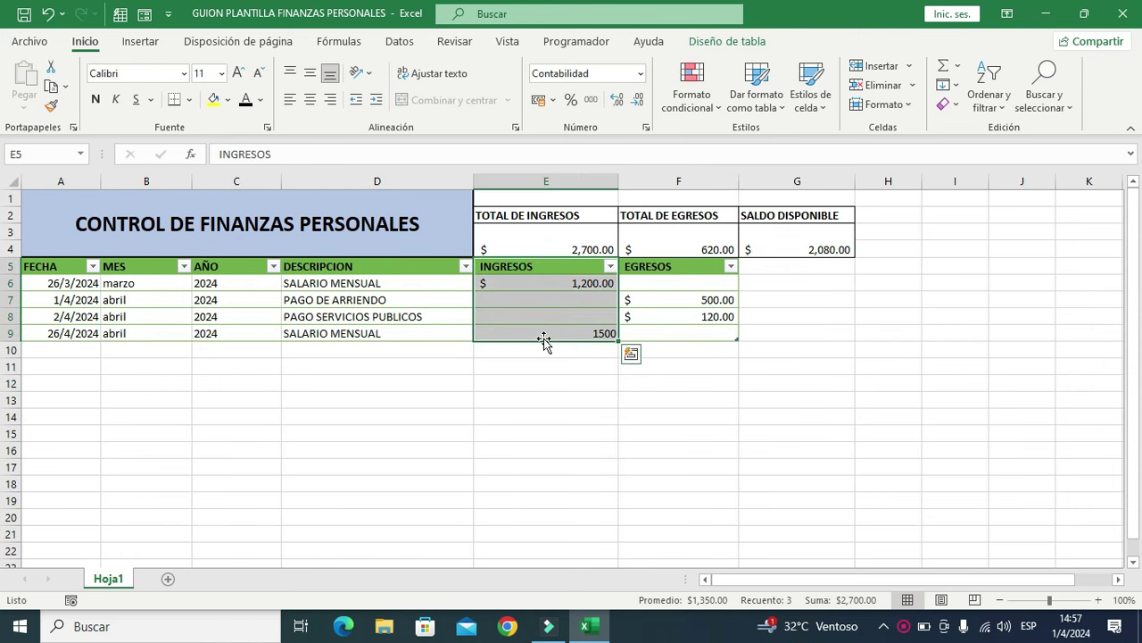
left_click(516, 413)
left_click_drag(681, 266, 681, 331)
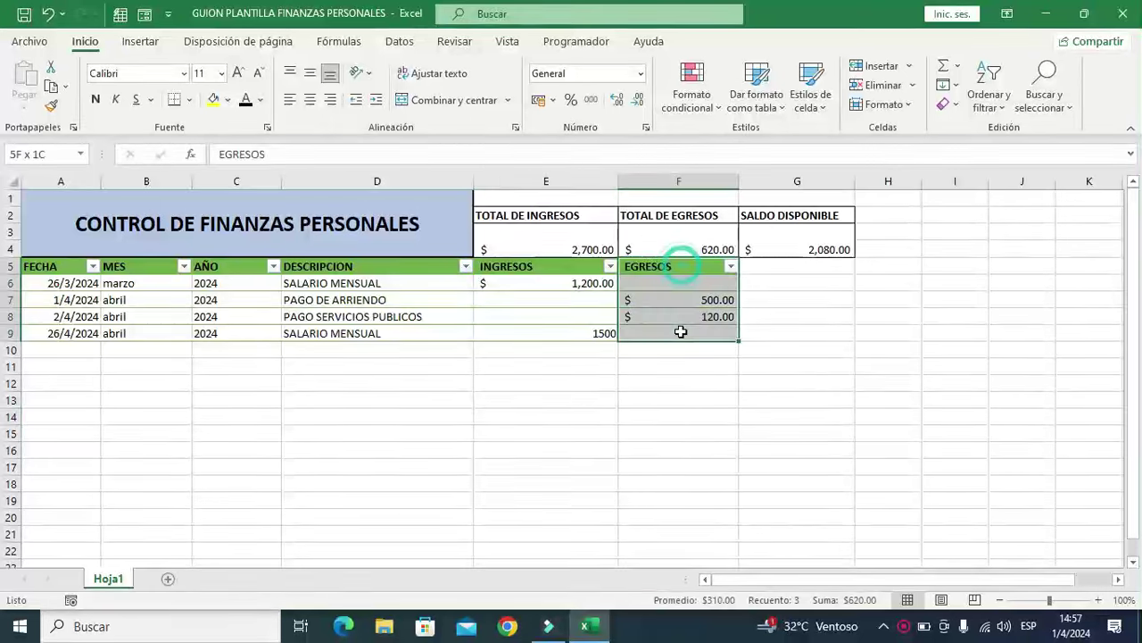
left_click(428, 426)
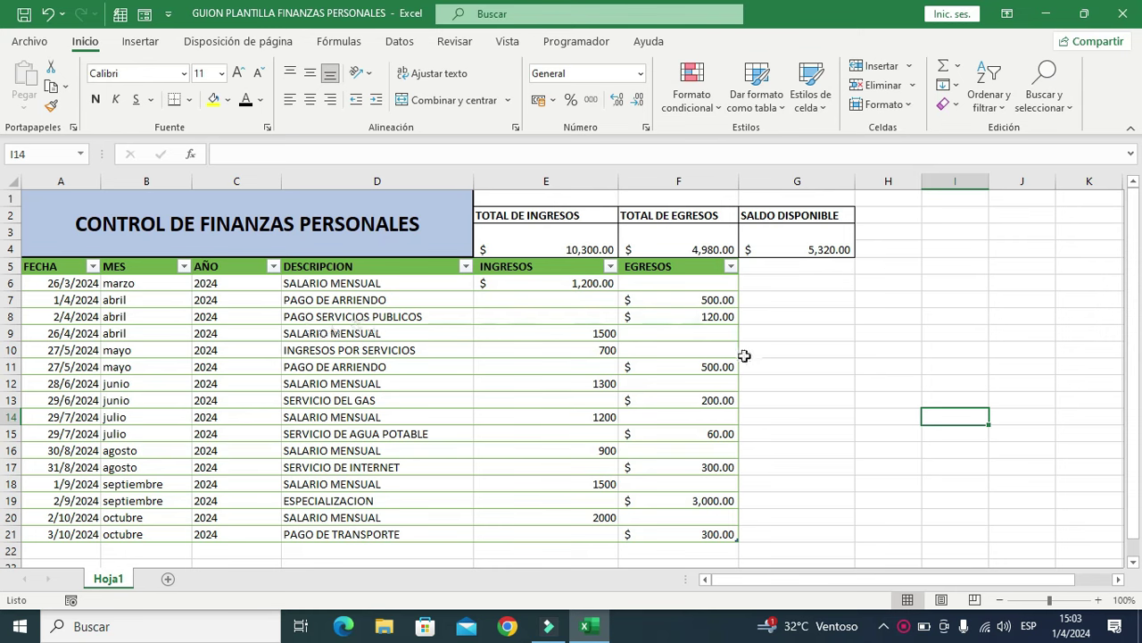
Check the year formula in C8, then add MES and AÑO slicers to the finance table.
left_click(266, 314)
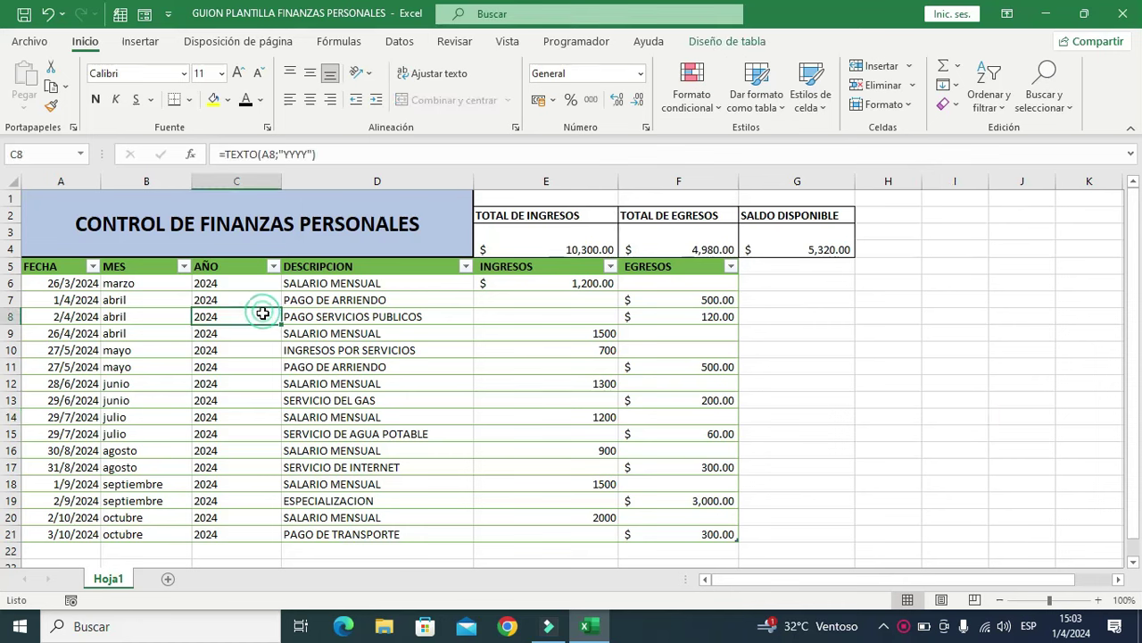
left_click(146, 45)
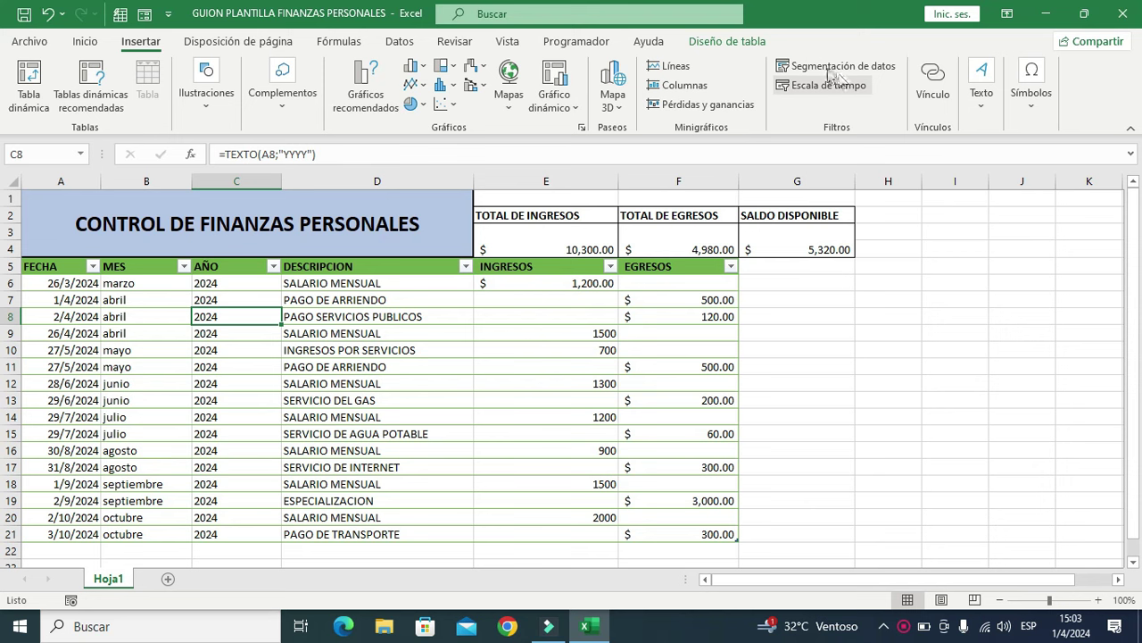
left_click(835, 67)
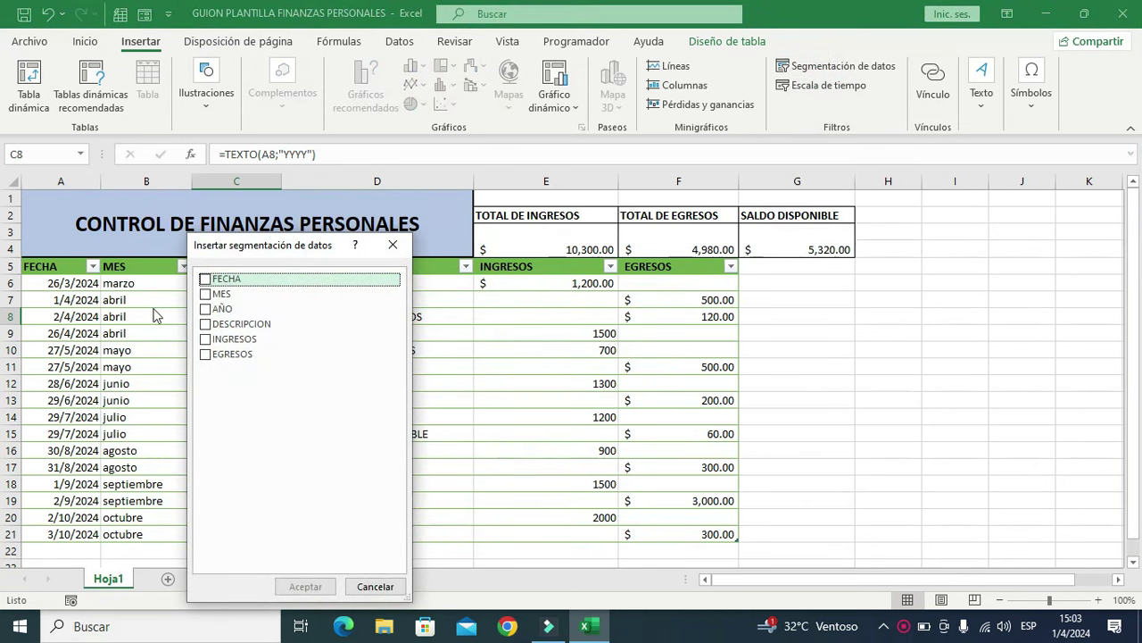
left_click(205, 293)
left_click(206, 309)
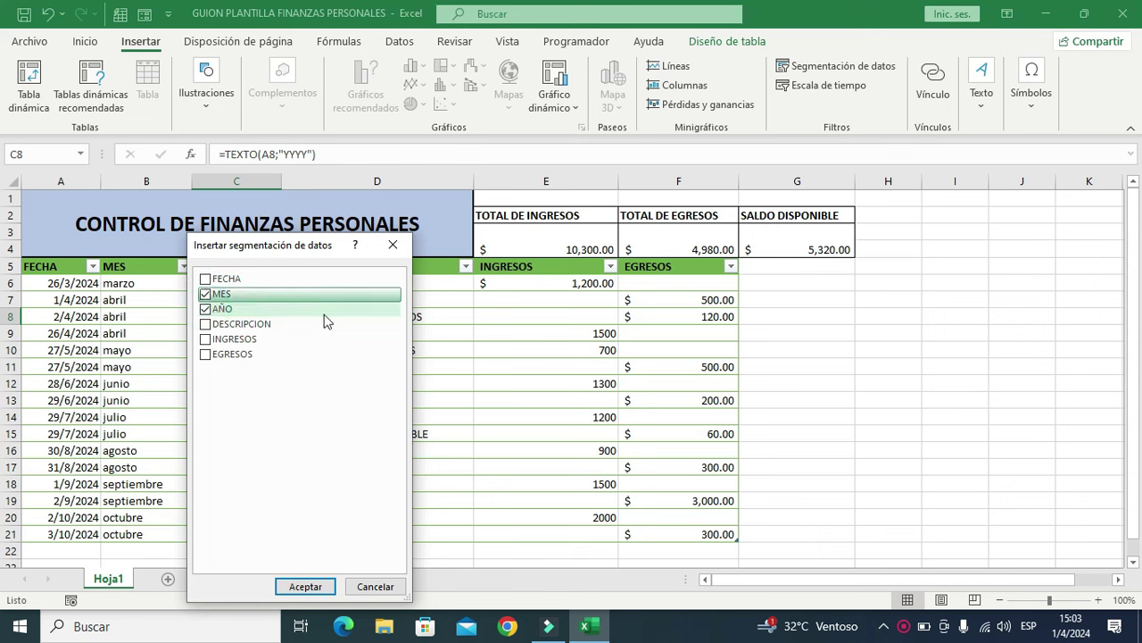
left_click(306, 587)
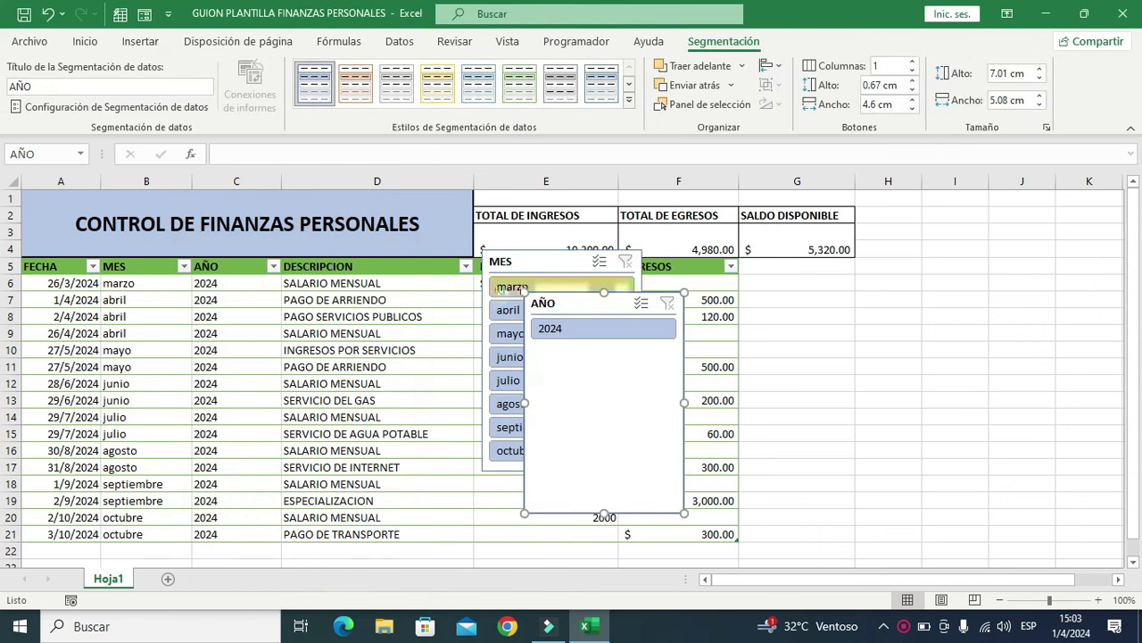
Give the MES slicer a green style and the AÑO slicer a yellow style.
mouse_move(583, 300)
left_mouse_down()
mouse_move(706, 290)
mouse_move(731, 262)
left_mouse_up()
left_click(536, 266)
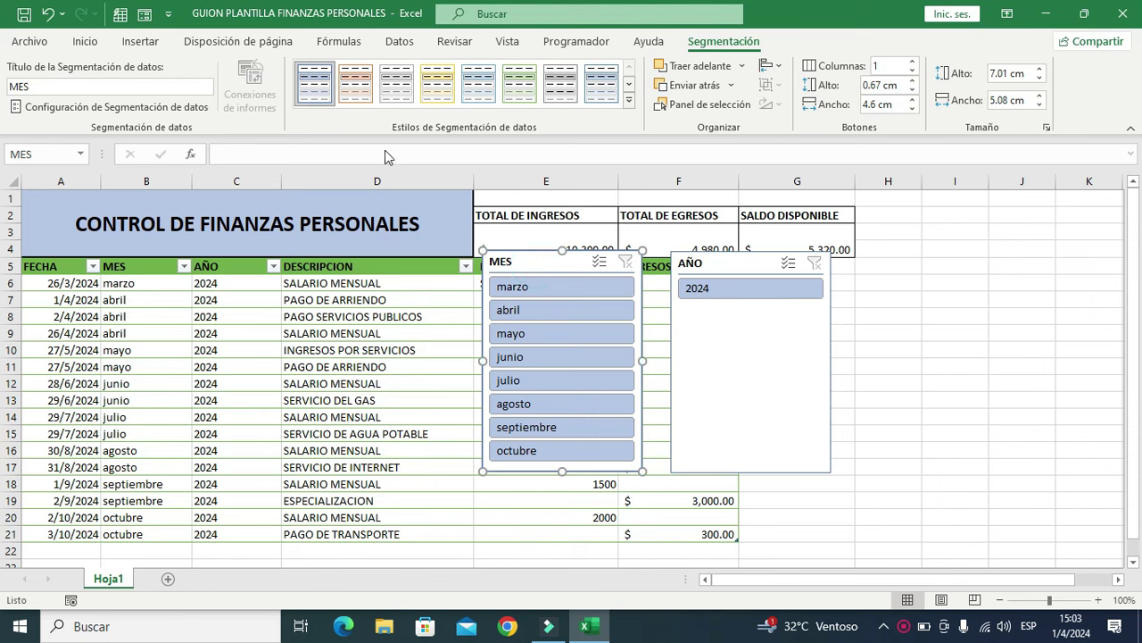
left_click(522, 98)
left_click(762, 339)
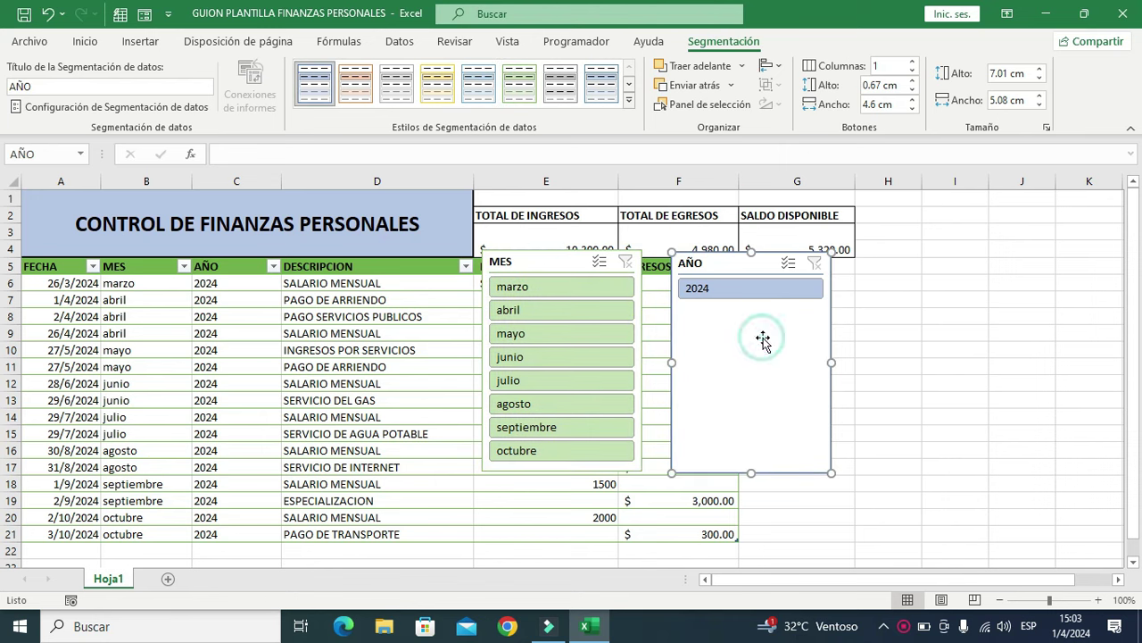
left_click(437, 83)
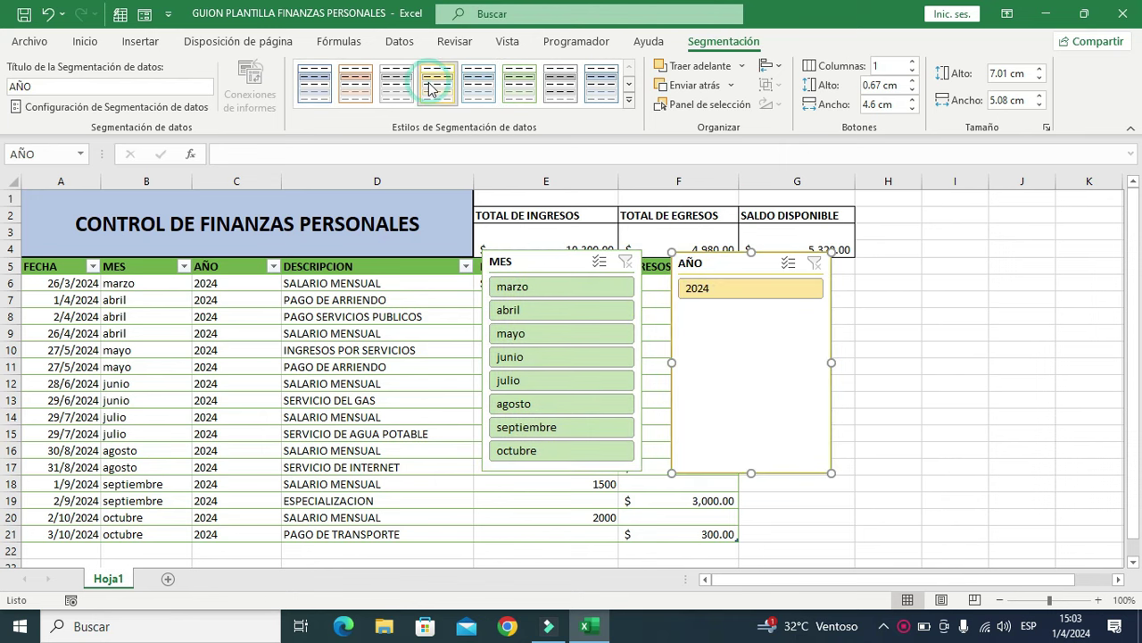
Shorten the AÑO slicer and place it above columns H–J.
left_click_drag(766, 365, 872, 352)
left_click_drag(860, 461, 860, 307)
left_click_drag(850, 253, 957, 212)
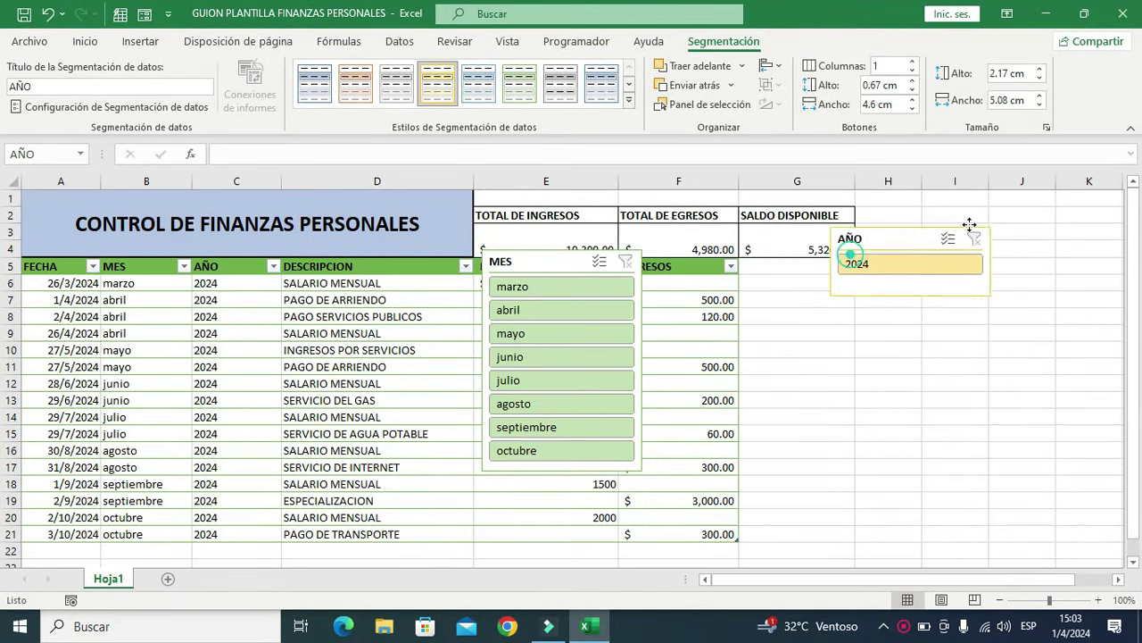
Move the MES slicer beside the table, narrowed and lengthened to about 3.57 by 8.47 cm.
mouse_move(533, 260)
left_mouse_down()
mouse_move(760, 283)
mouse_move(821, 277)
mouse_move(809, 286)
left_mouse_up()
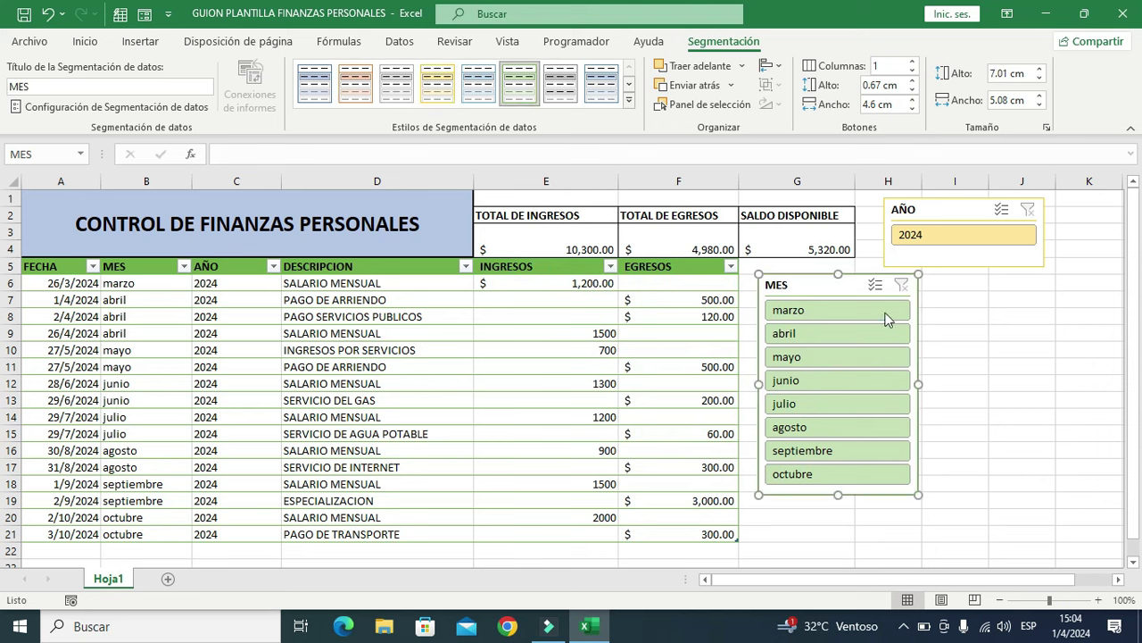
left_click_drag(923, 384, 868, 383)
left_click_drag(799, 284, 792, 278)
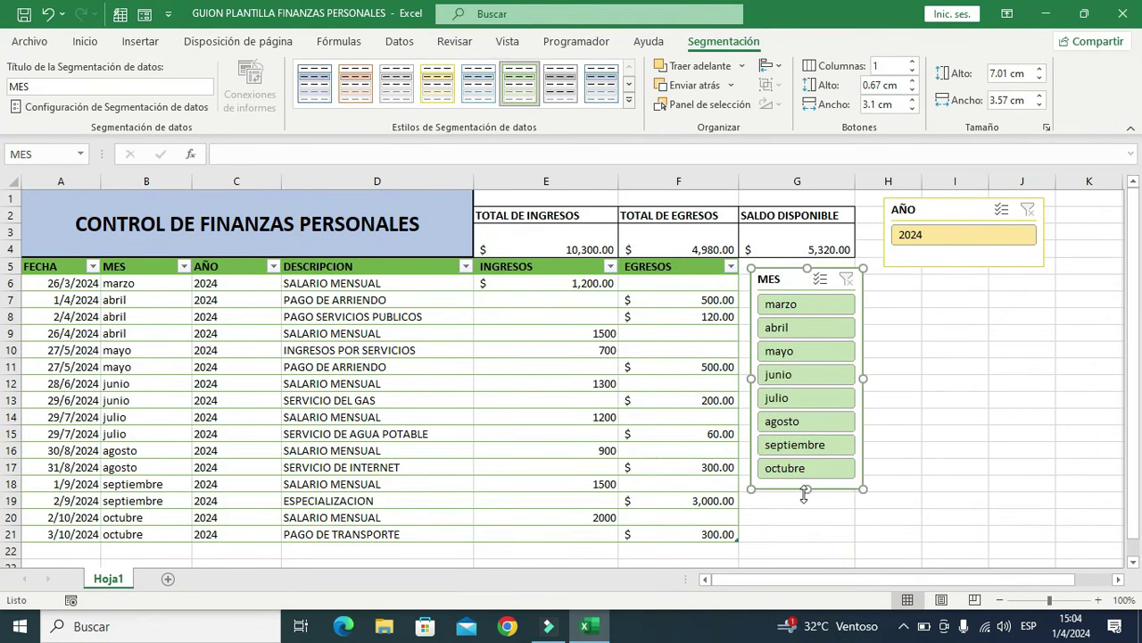
left_click_drag(806, 490, 807, 534)
left_click(1007, 450)
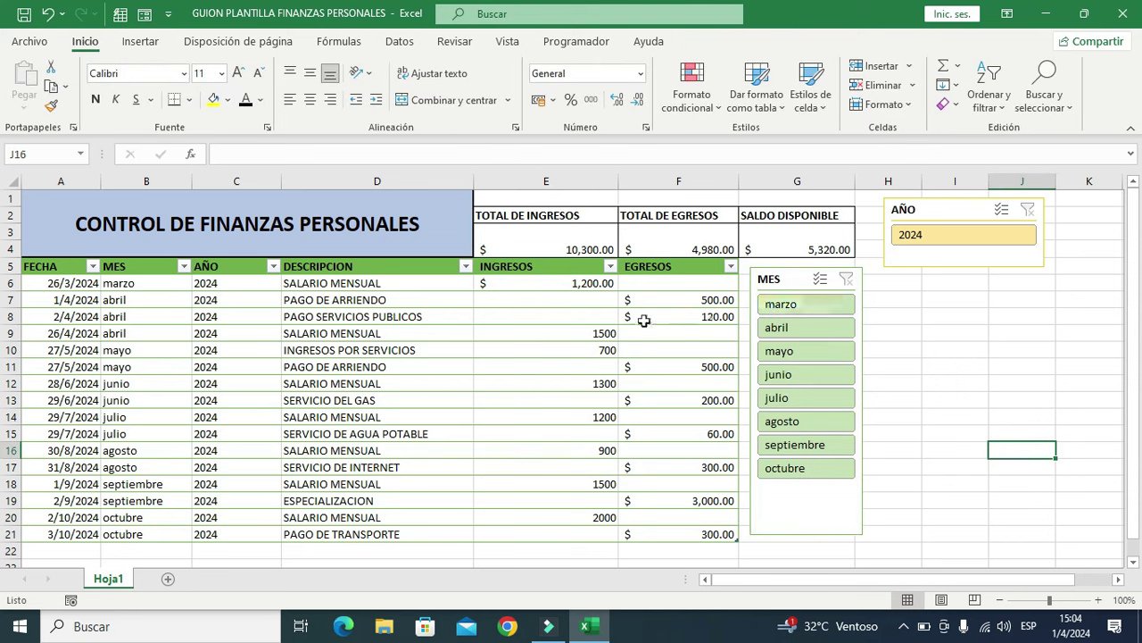
left_click(801, 307)
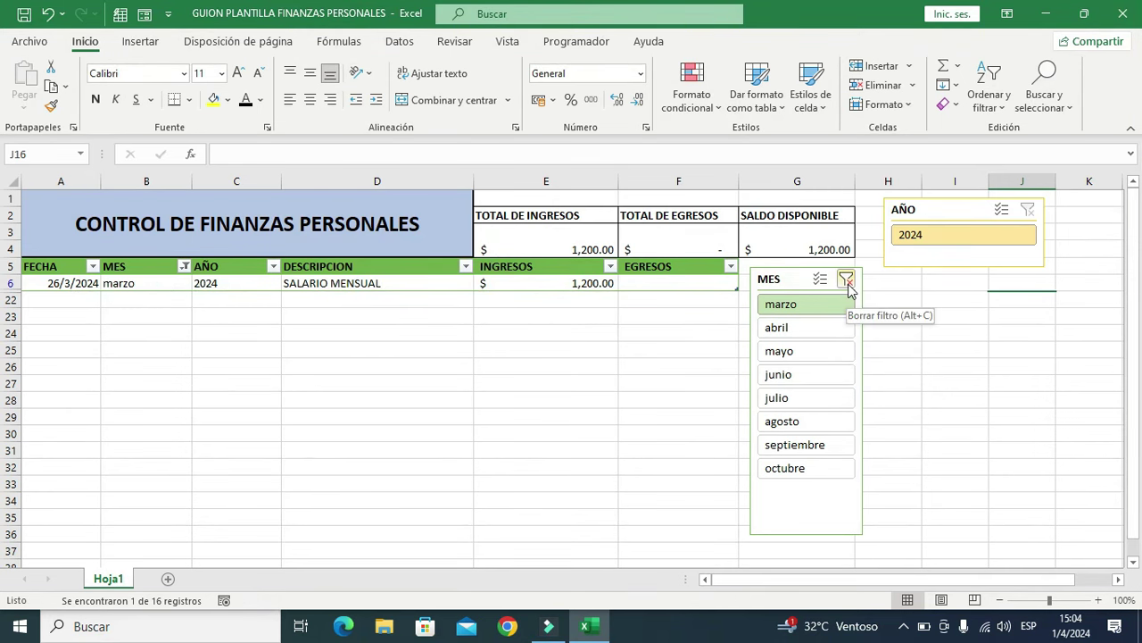
left_click(846, 281)
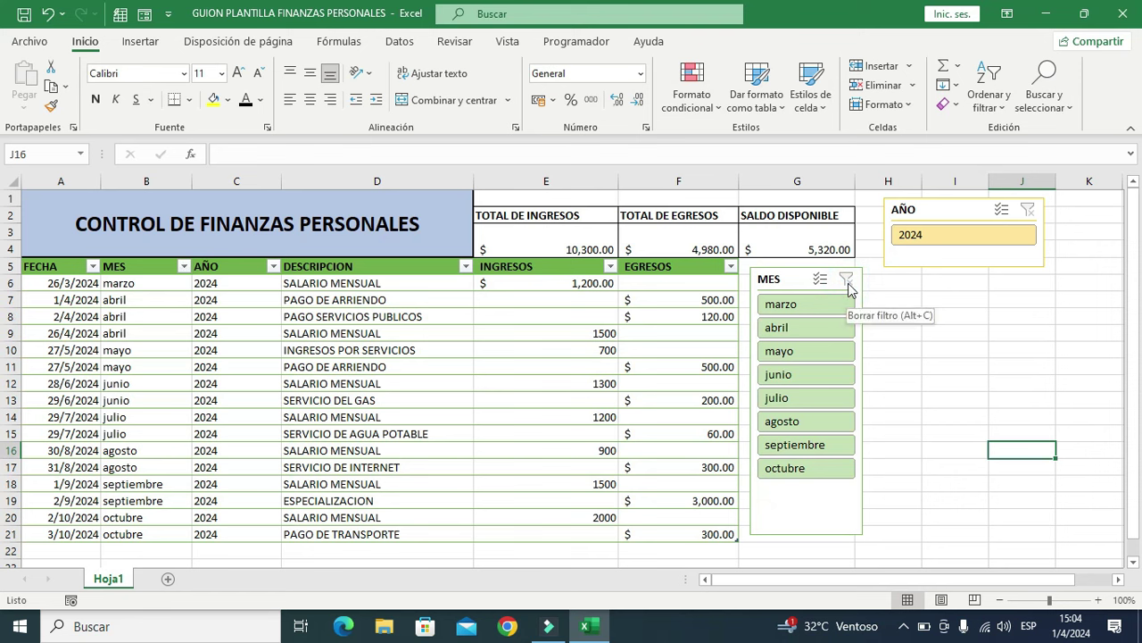
left_click(797, 327)
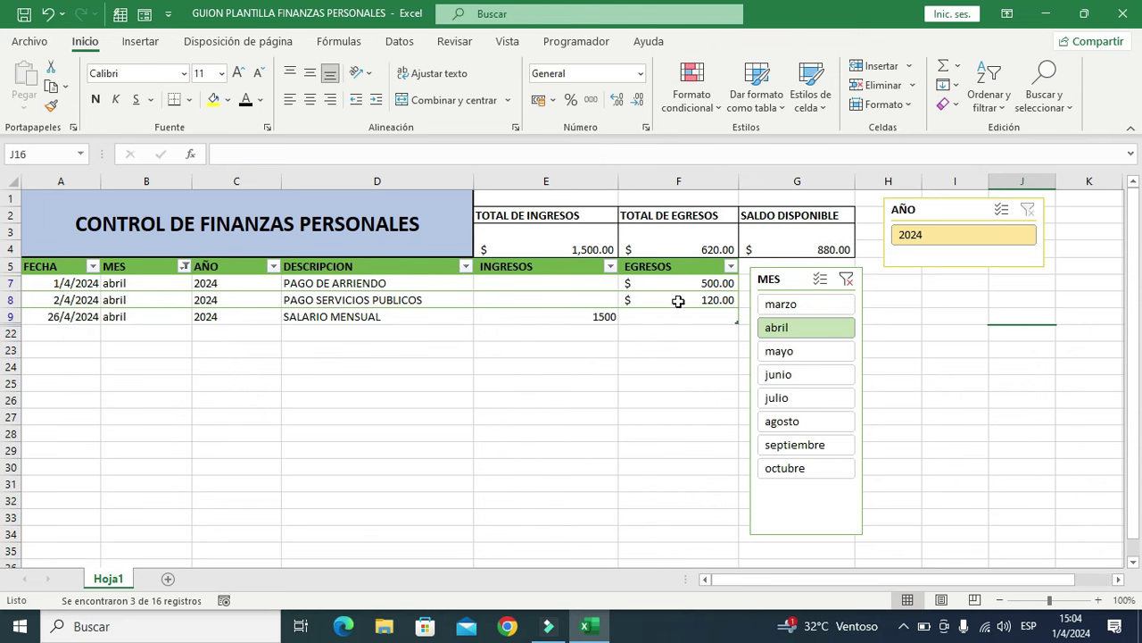
left_click(700, 284)
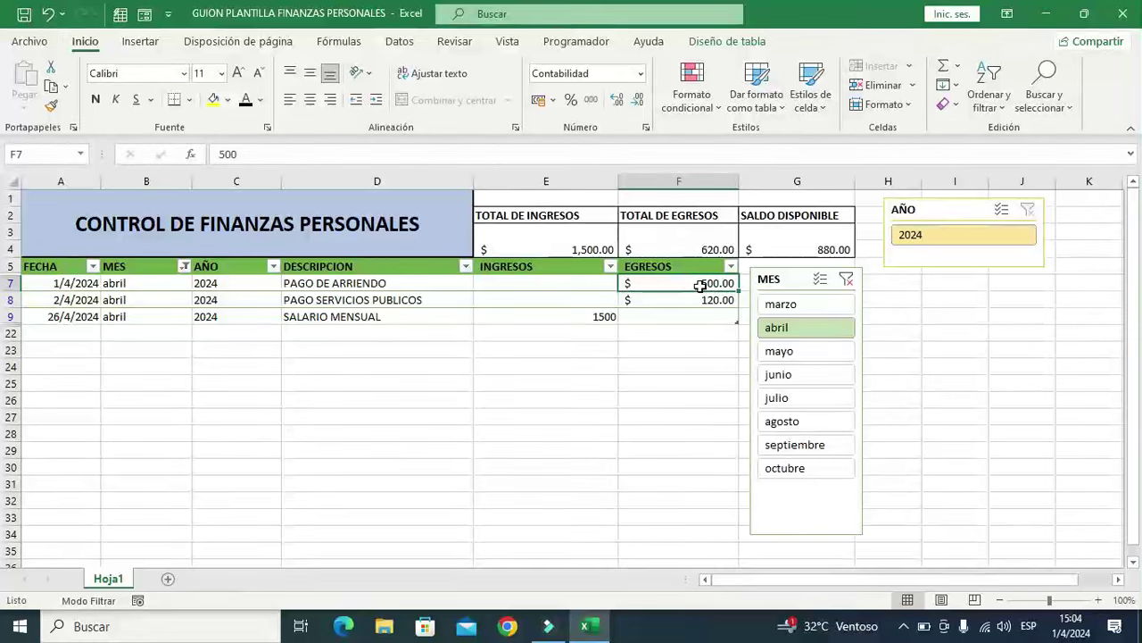
left_click(328, 287)
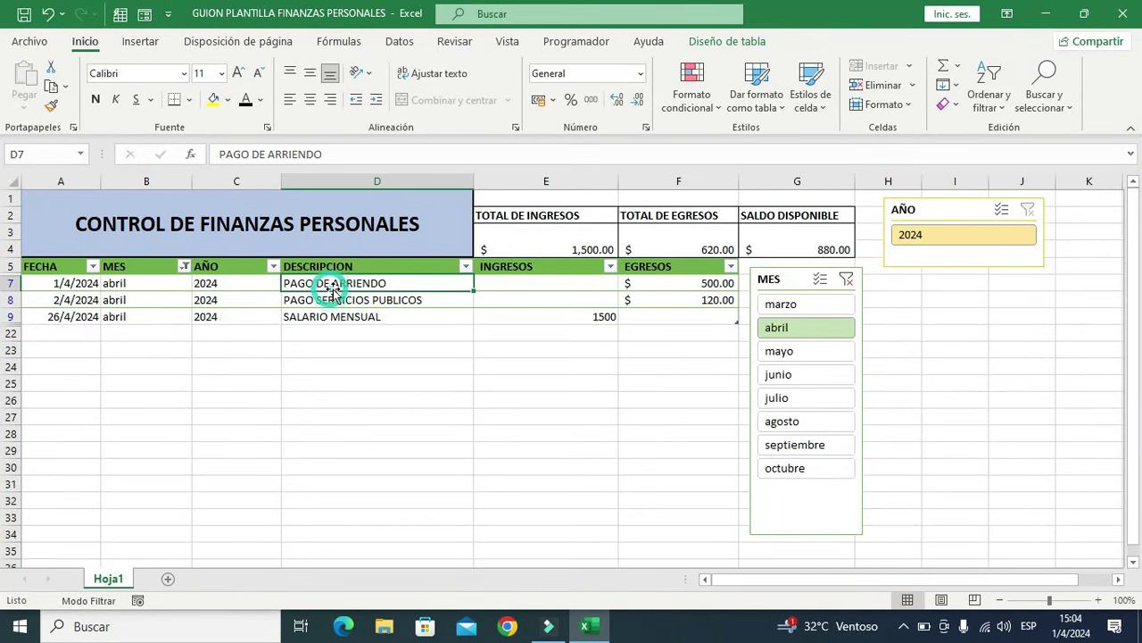
left_click(684, 303)
left_click(660, 319)
left_click(675, 302)
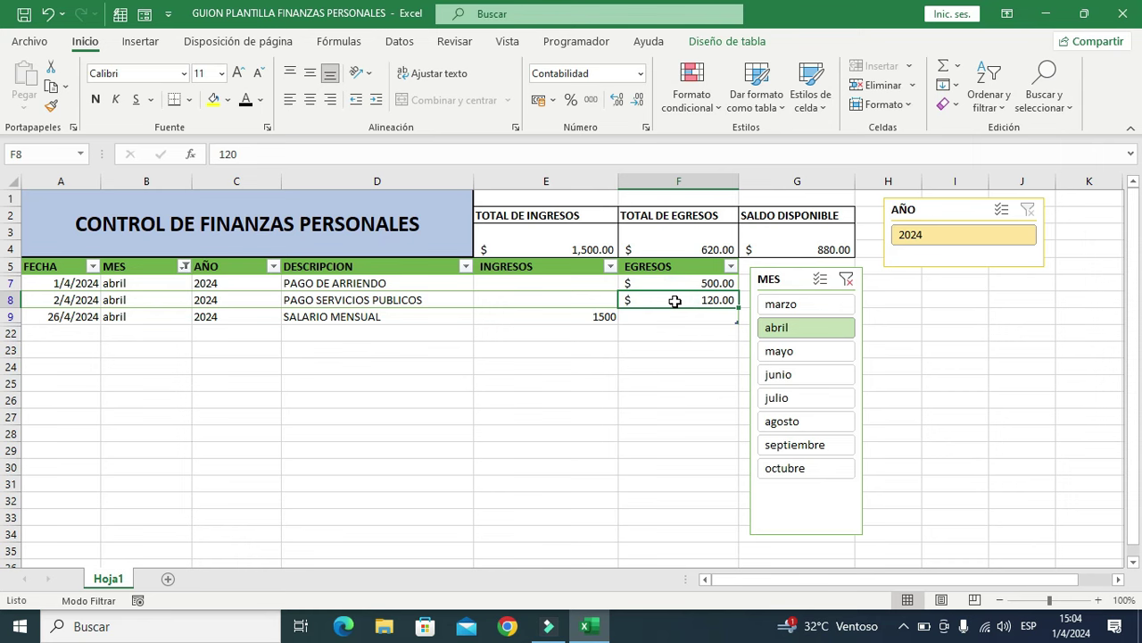
left_click(301, 316)
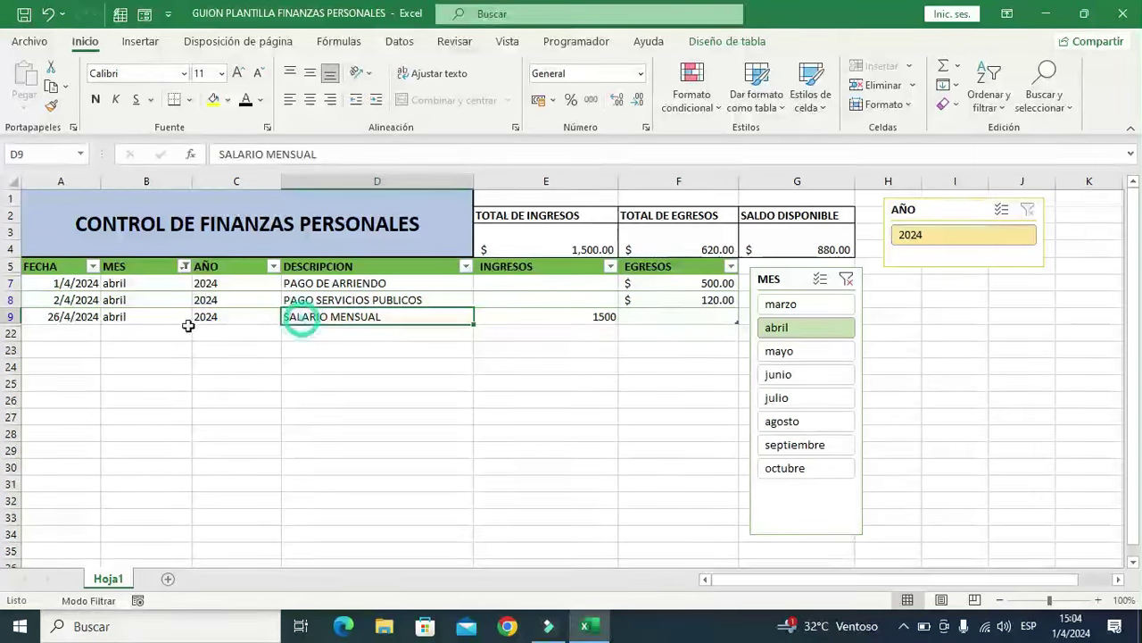
left_click(594, 318)
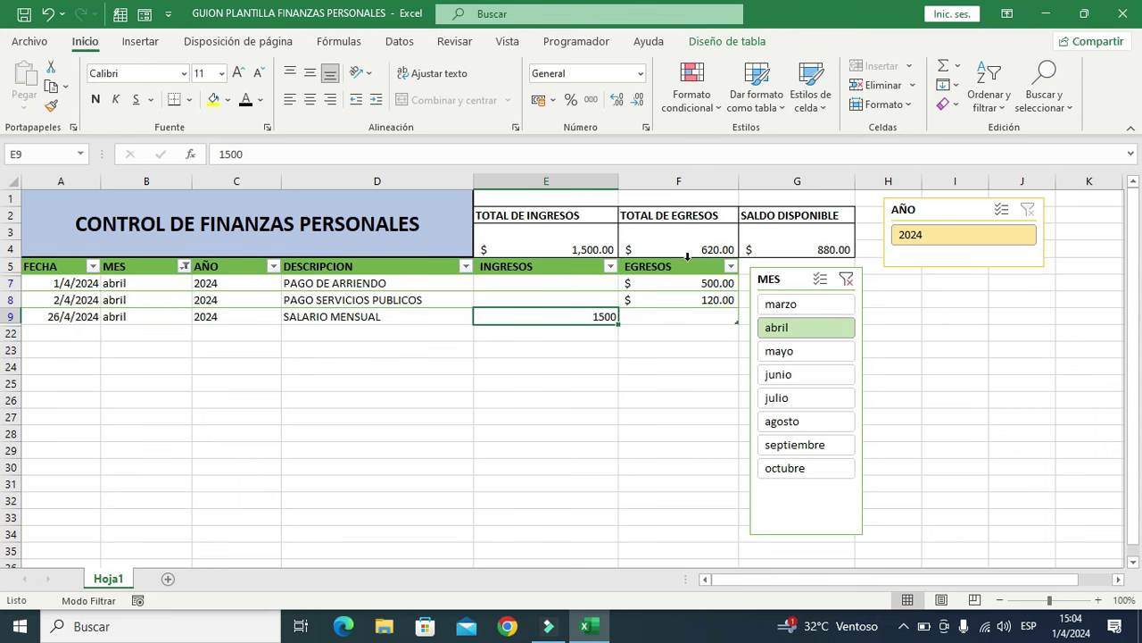
left_click(615, 429)
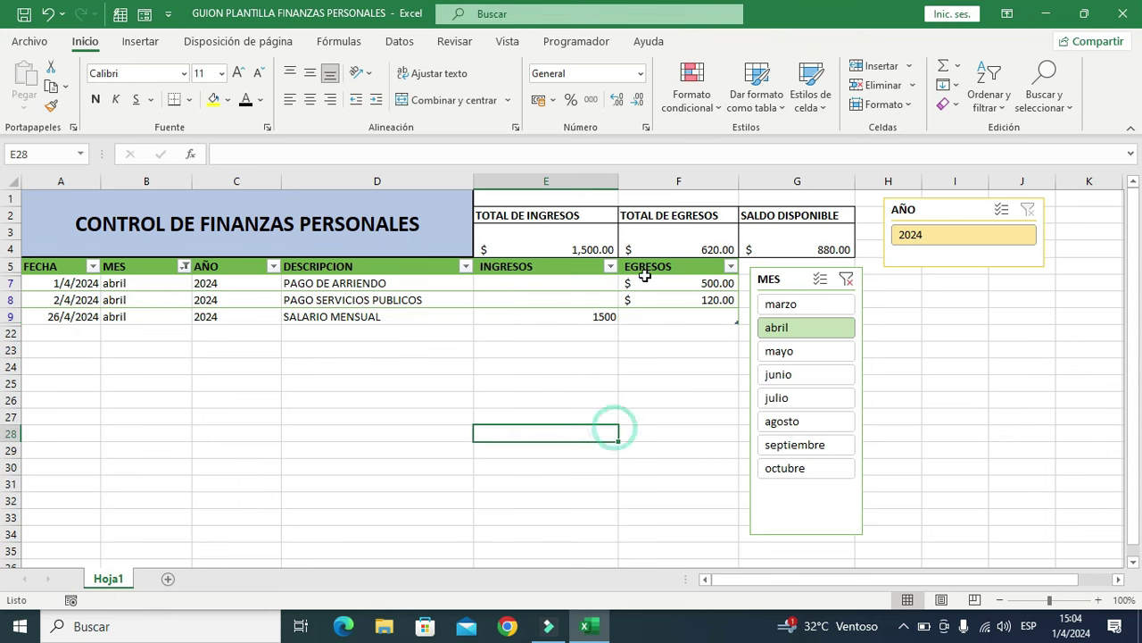
left_click(767, 239)
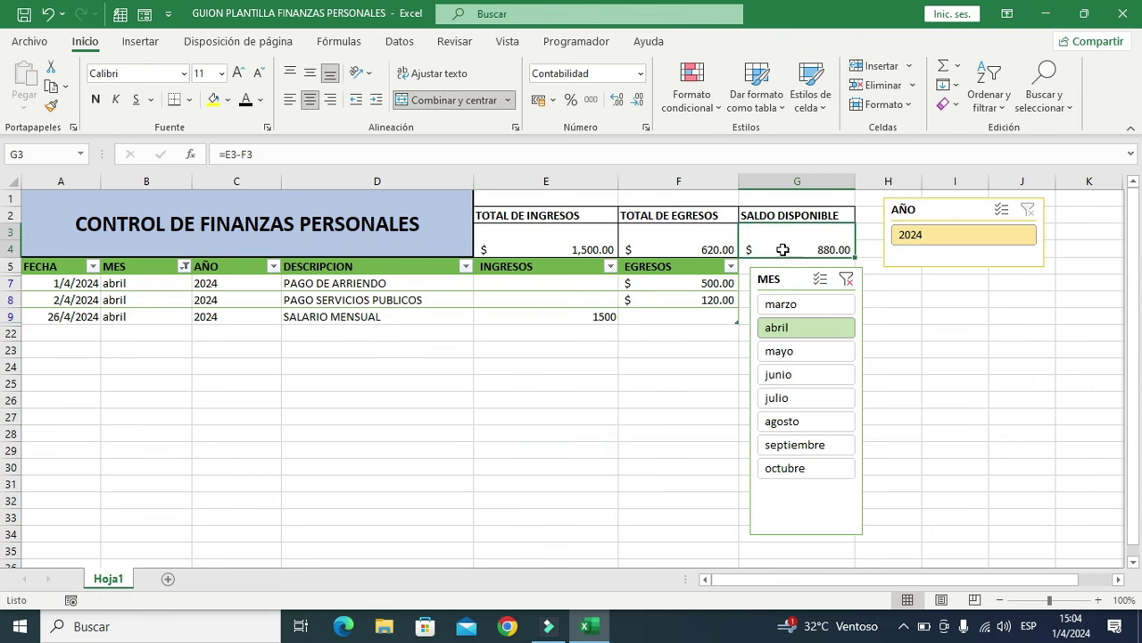
left_click(846, 280)
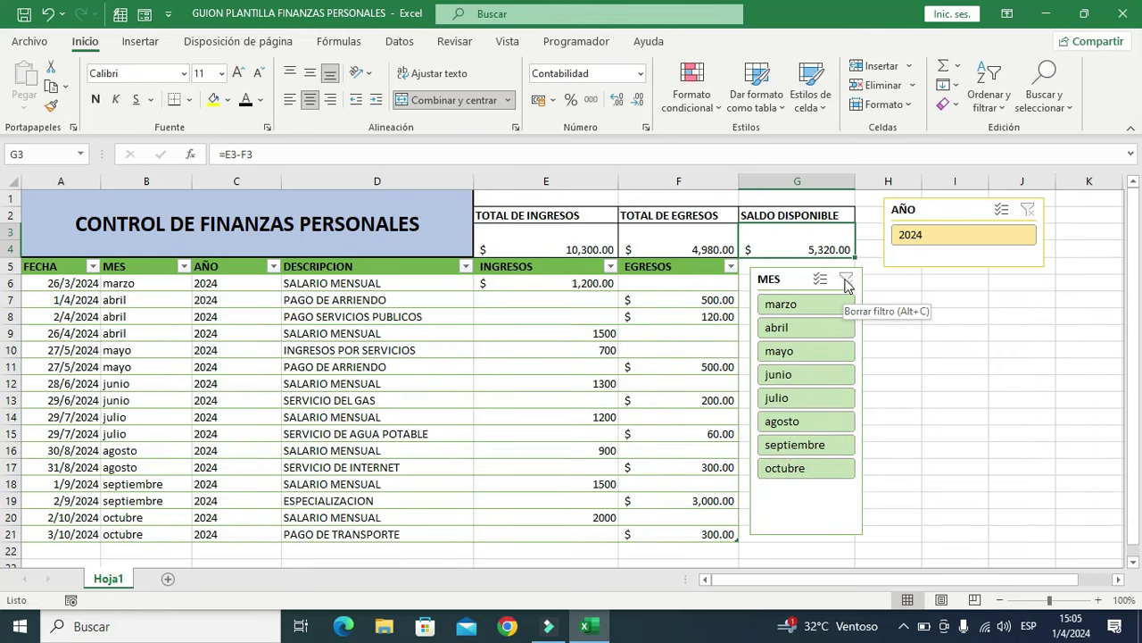
left_click(786, 373)
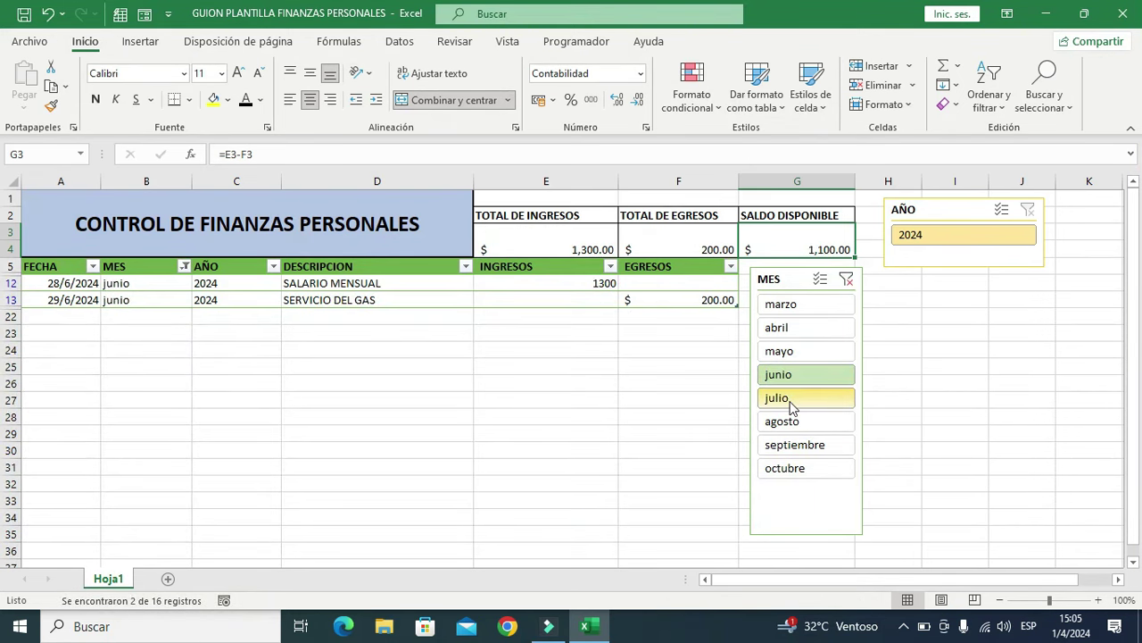
left_click(789, 403)
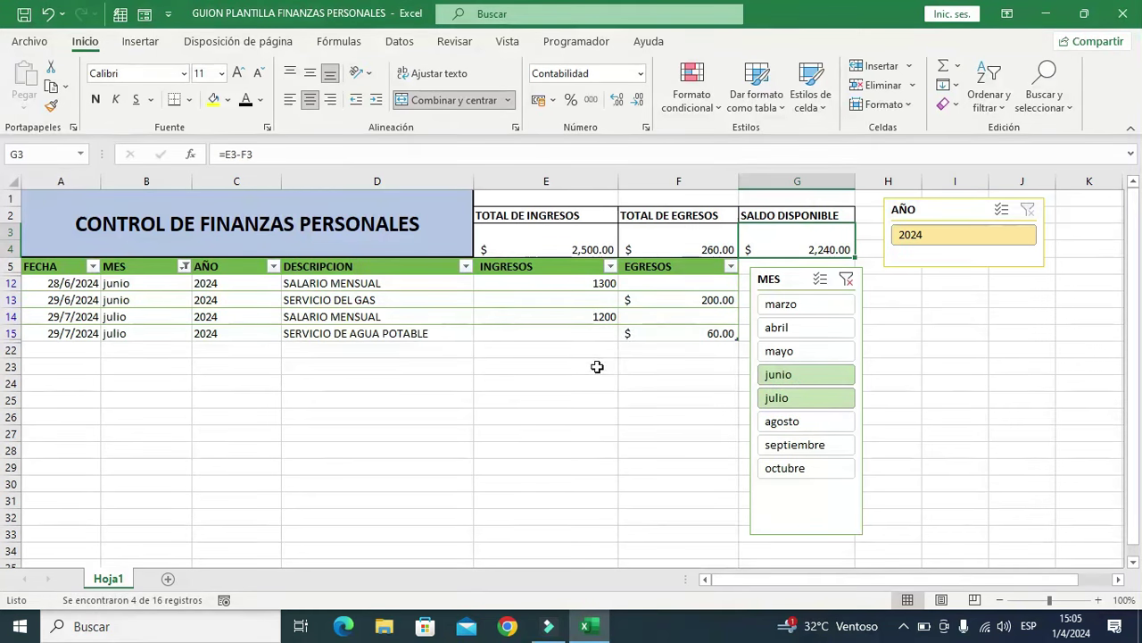
left_click(784, 428)
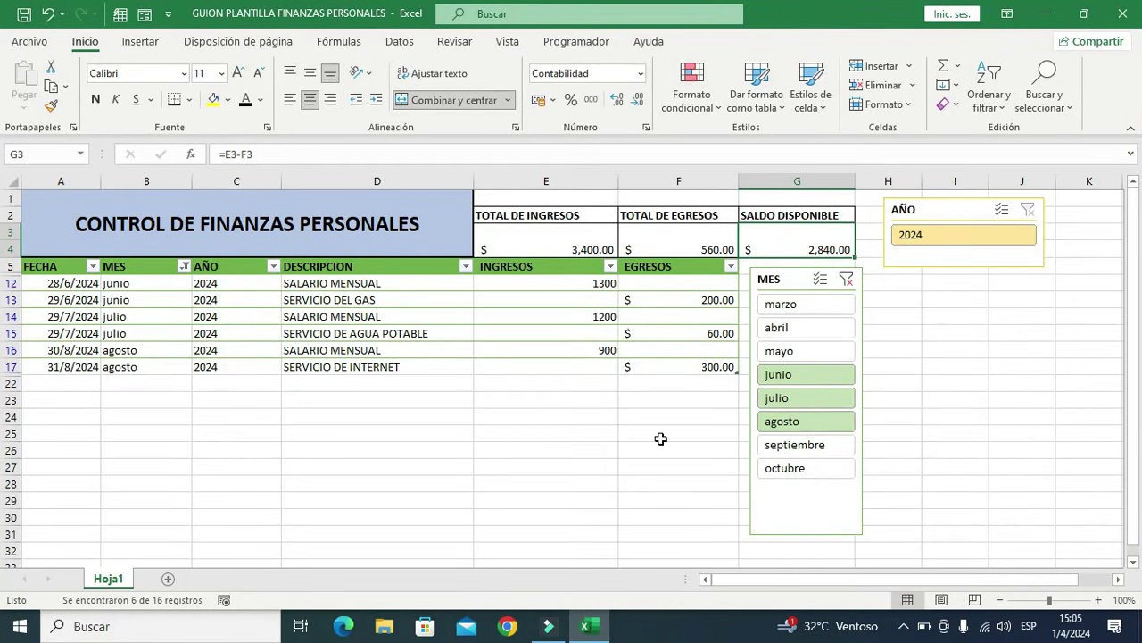
left_click(847, 284)
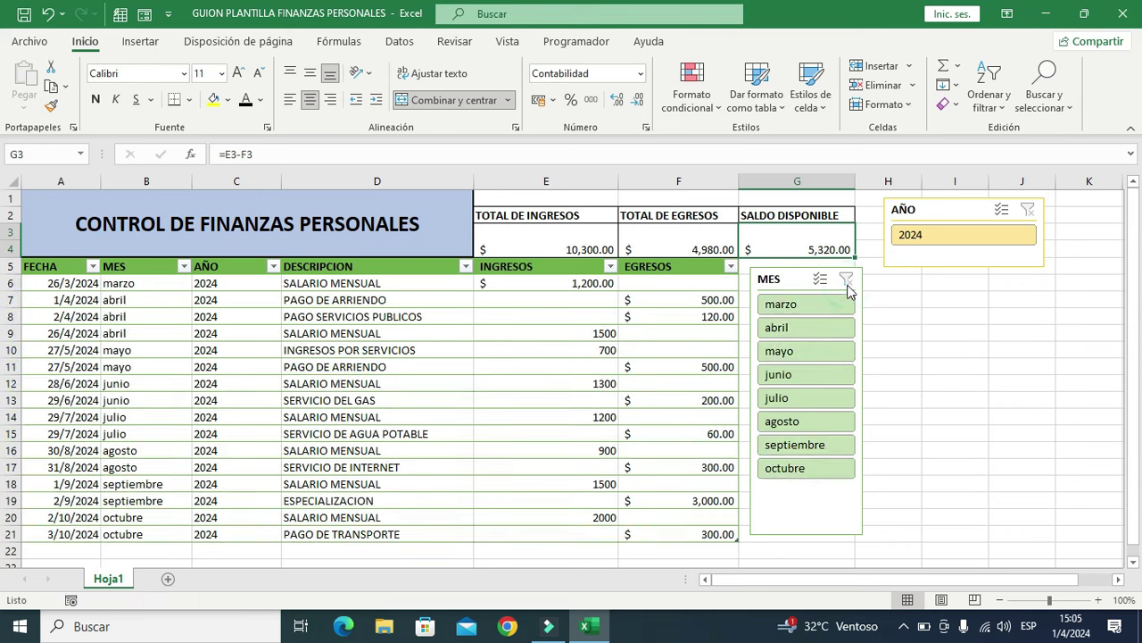
left_click(910, 366)
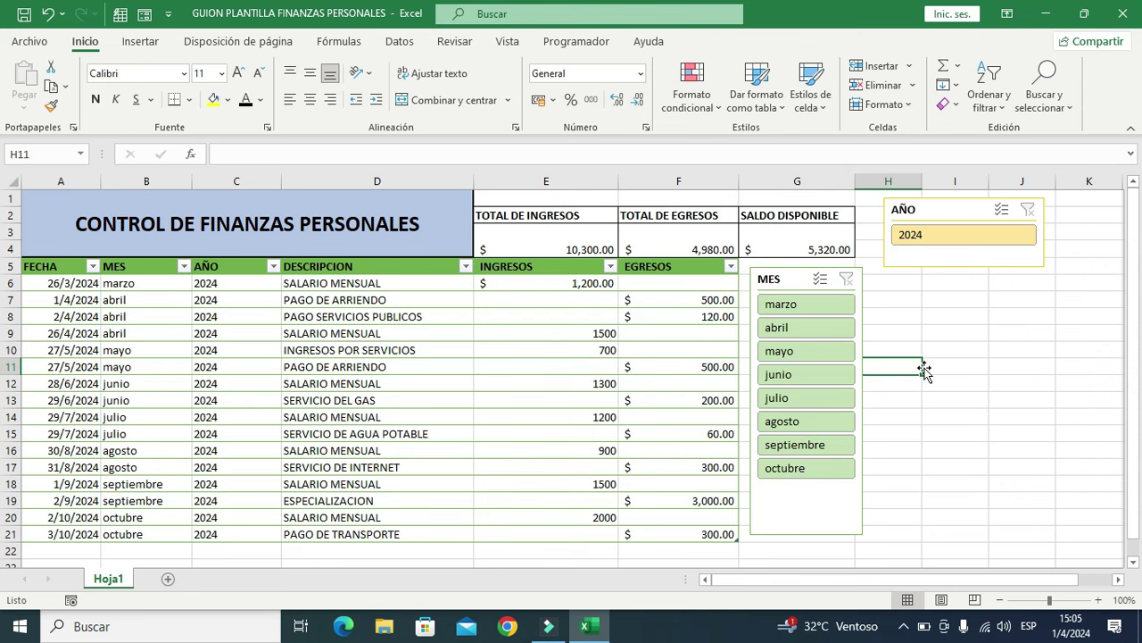
left_click(951, 433)
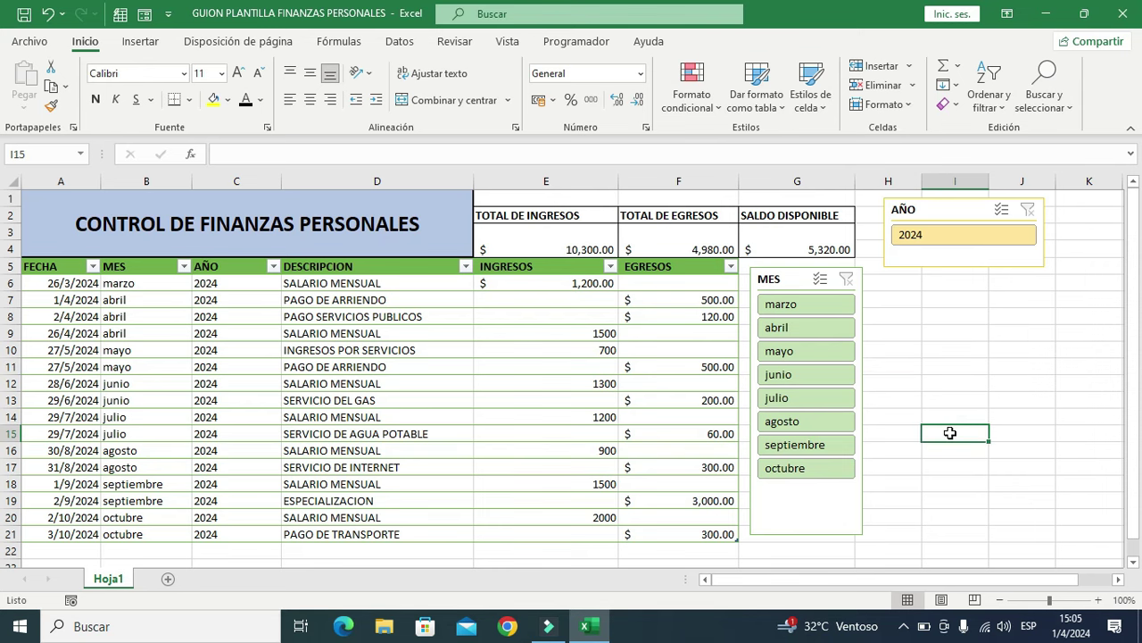